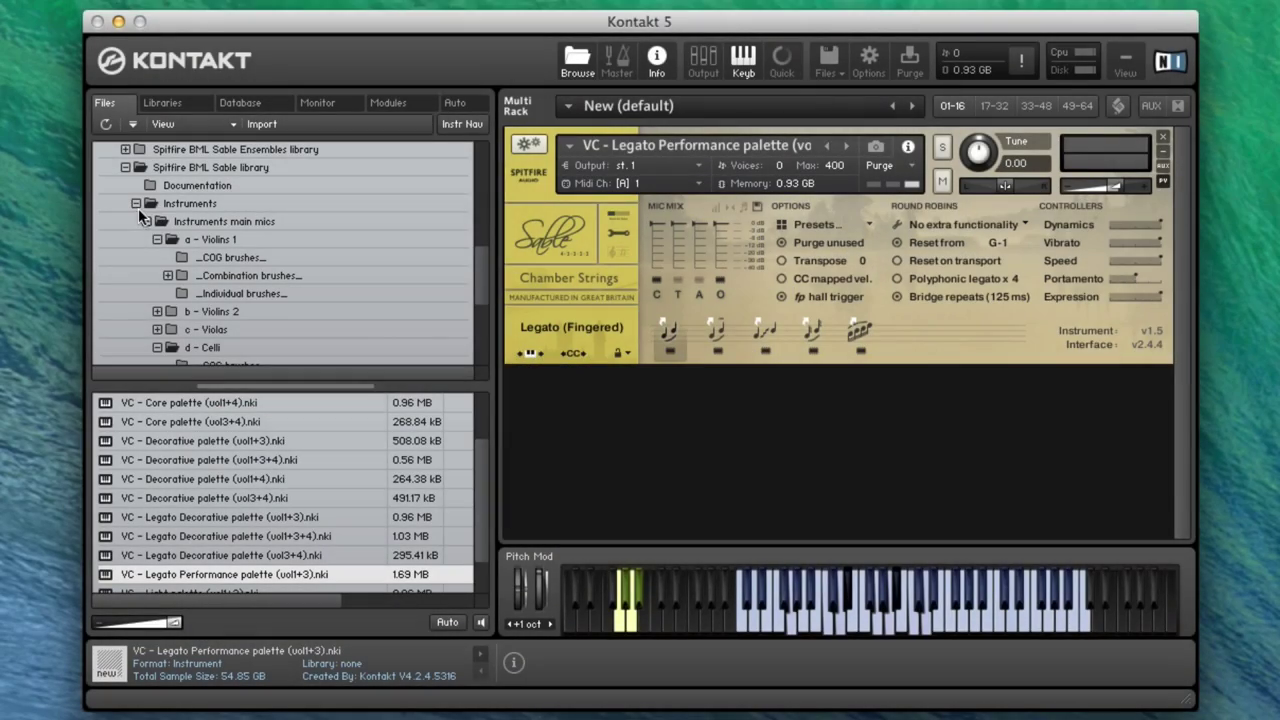
Collapse the Instruments folder under the Spitfire BML Sable library in the Files browser
click(136, 204)
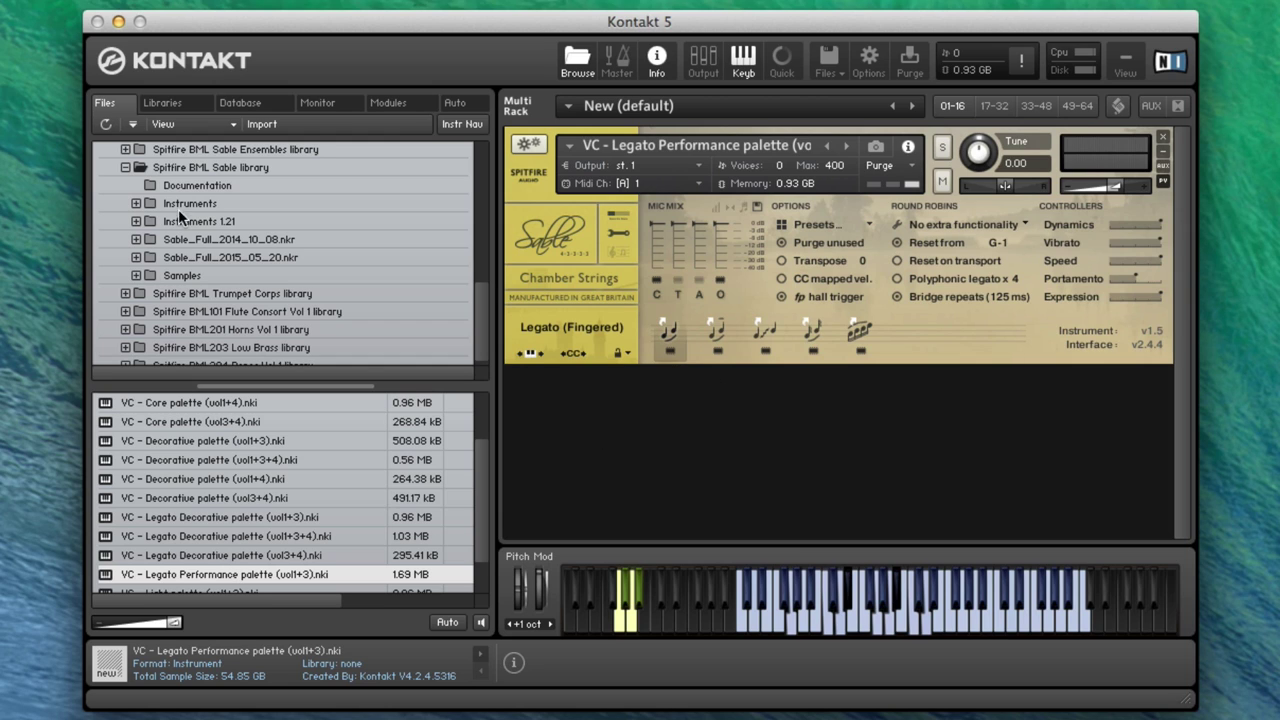
Expand Instruments > Instruments main mics > d - Celli and list the _Combination brushes_ cello .nki patches
click(207, 168)
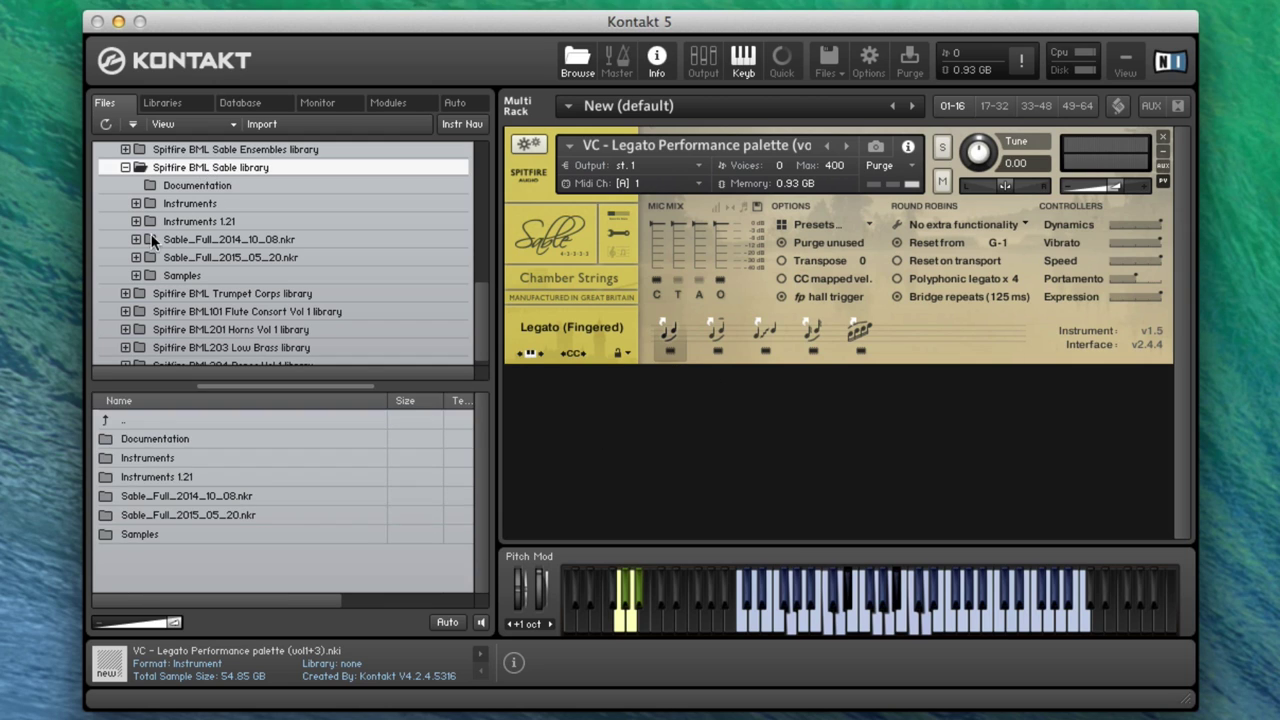
click(136, 203)
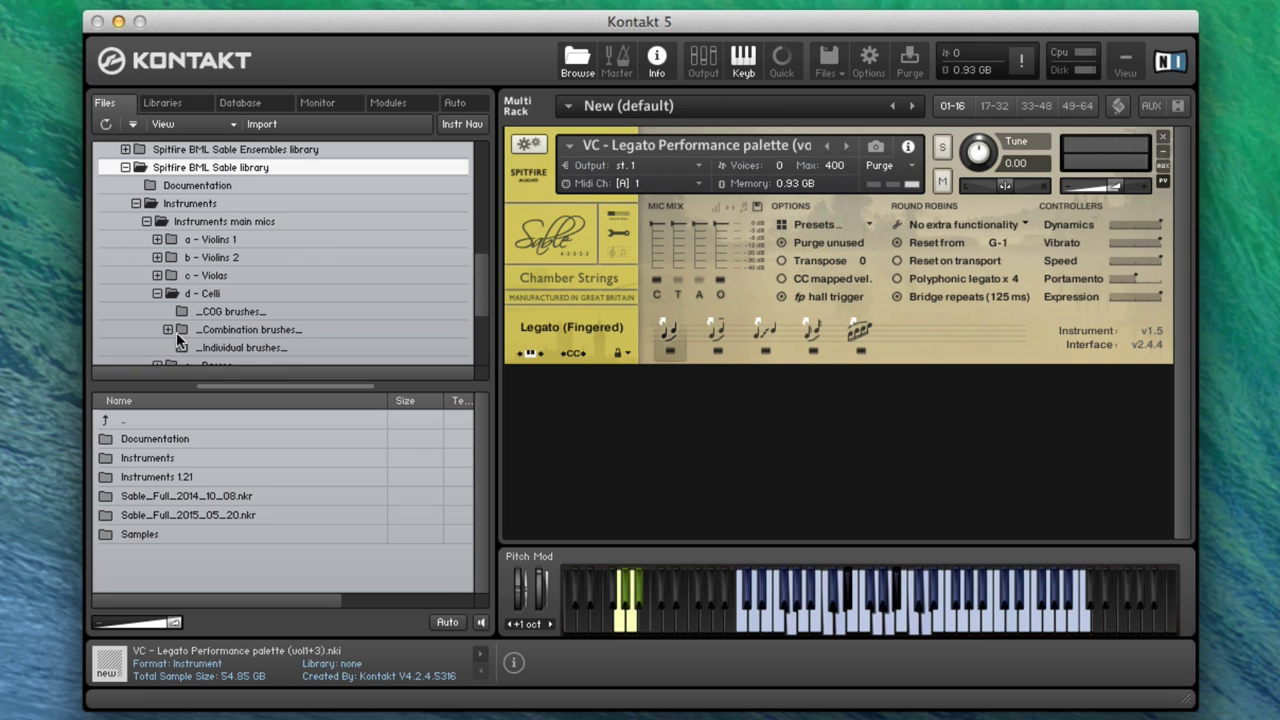
click(157, 294)
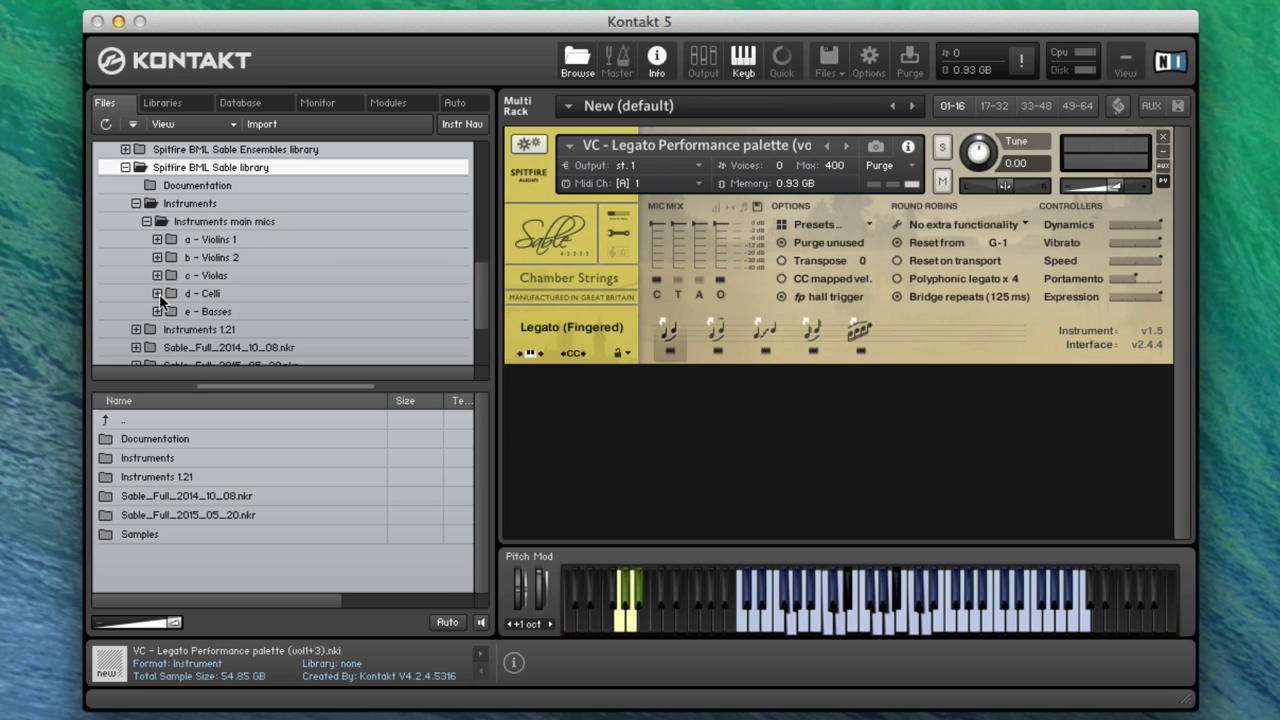
click(211, 294)
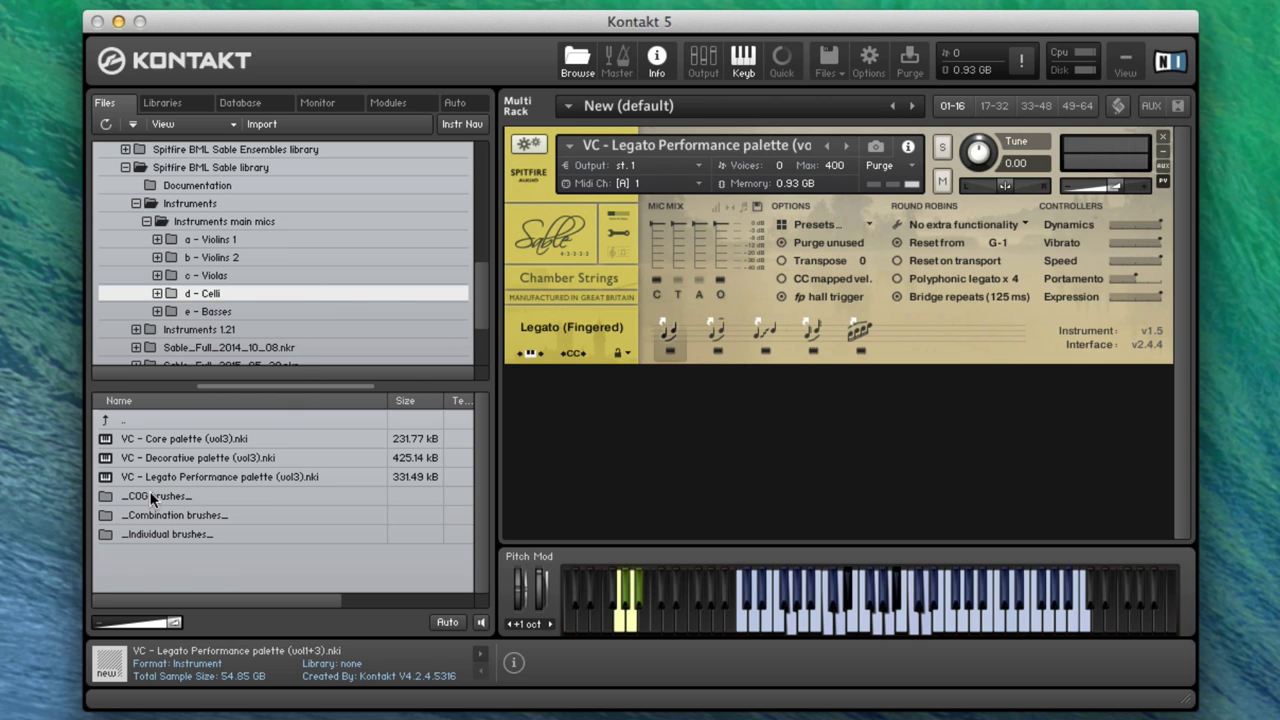
click(146, 221)
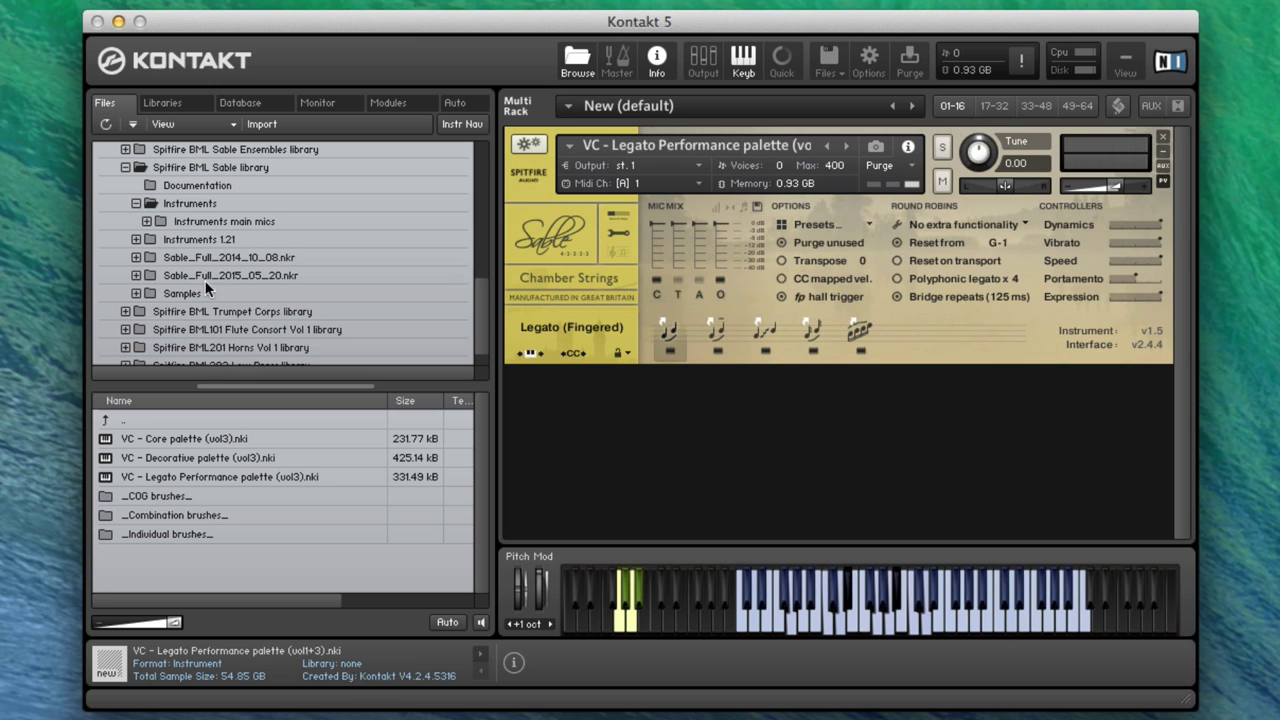
click(146, 221)
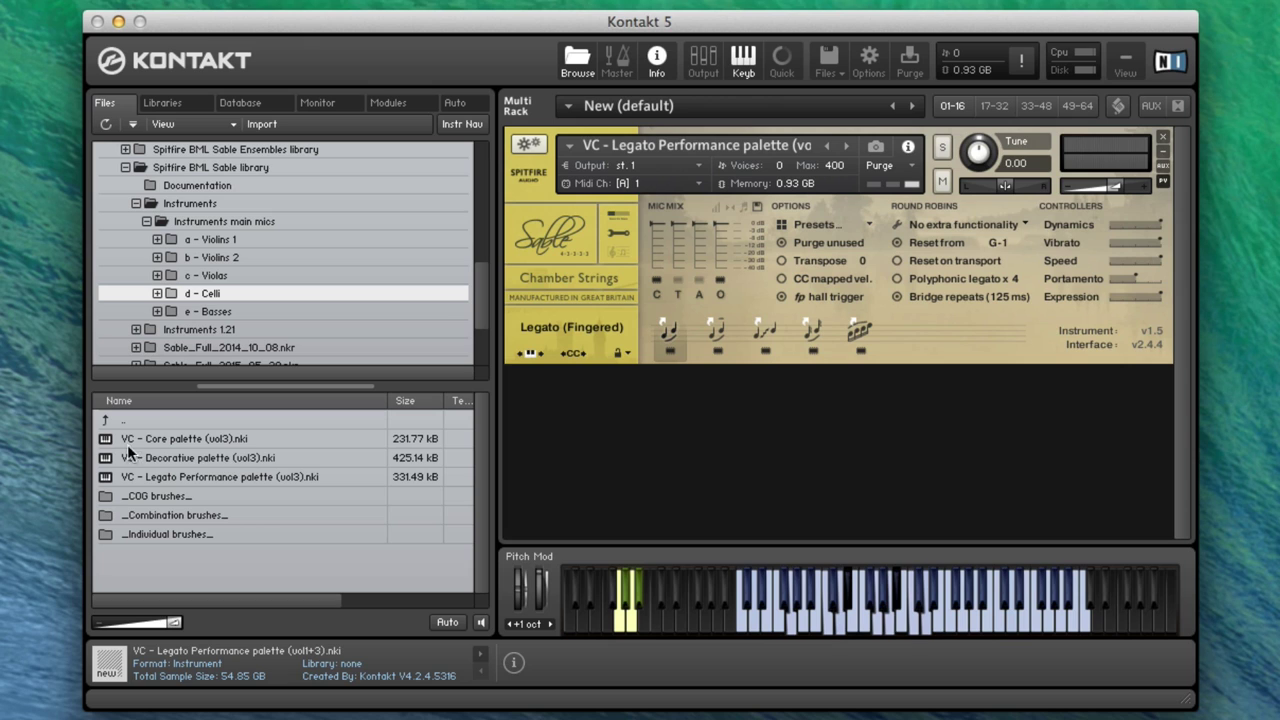
double_click(175, 516)
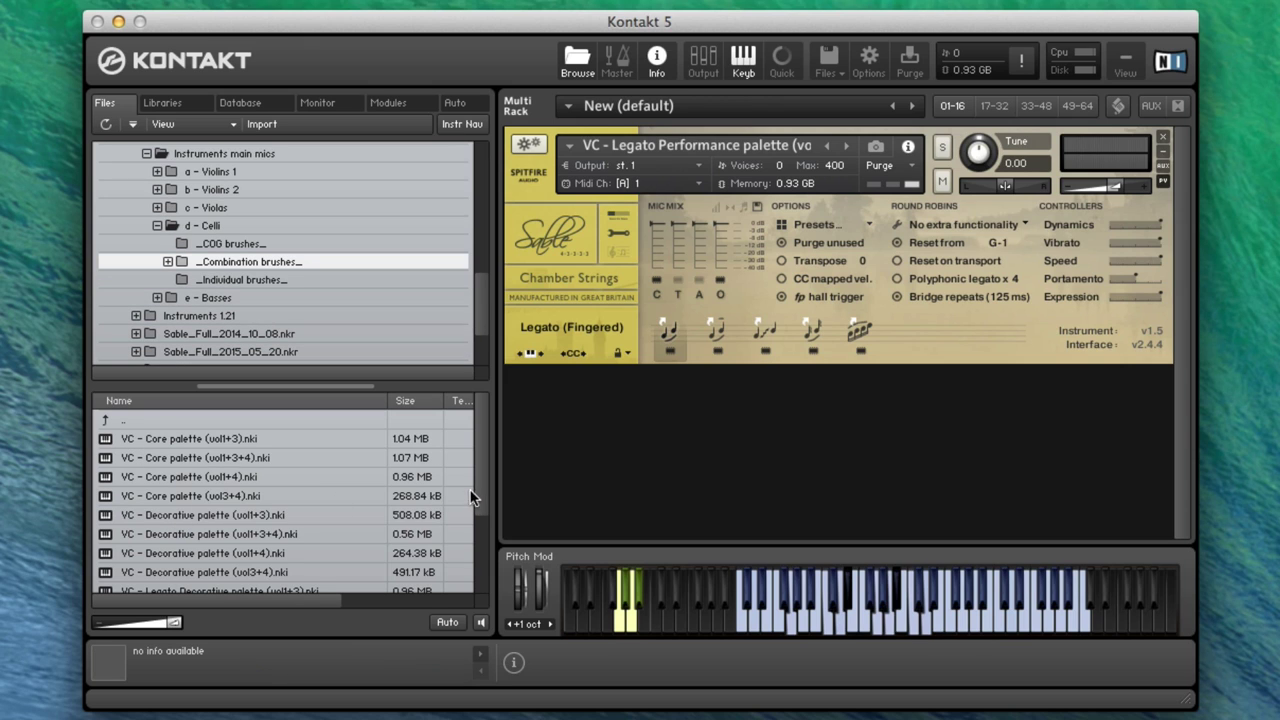
drag(476, 497, 490, 564)
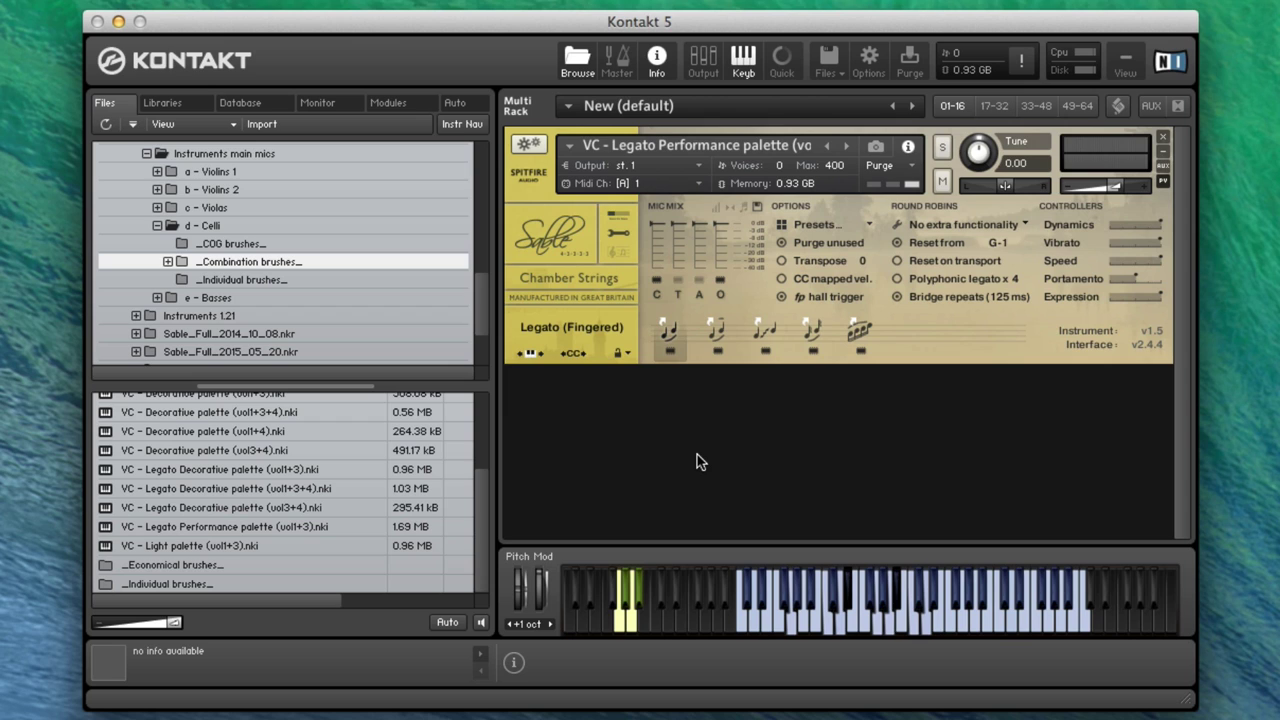
Move the cello patch's Easy Mix perspective slider from Far toward Close
click(621, 213)
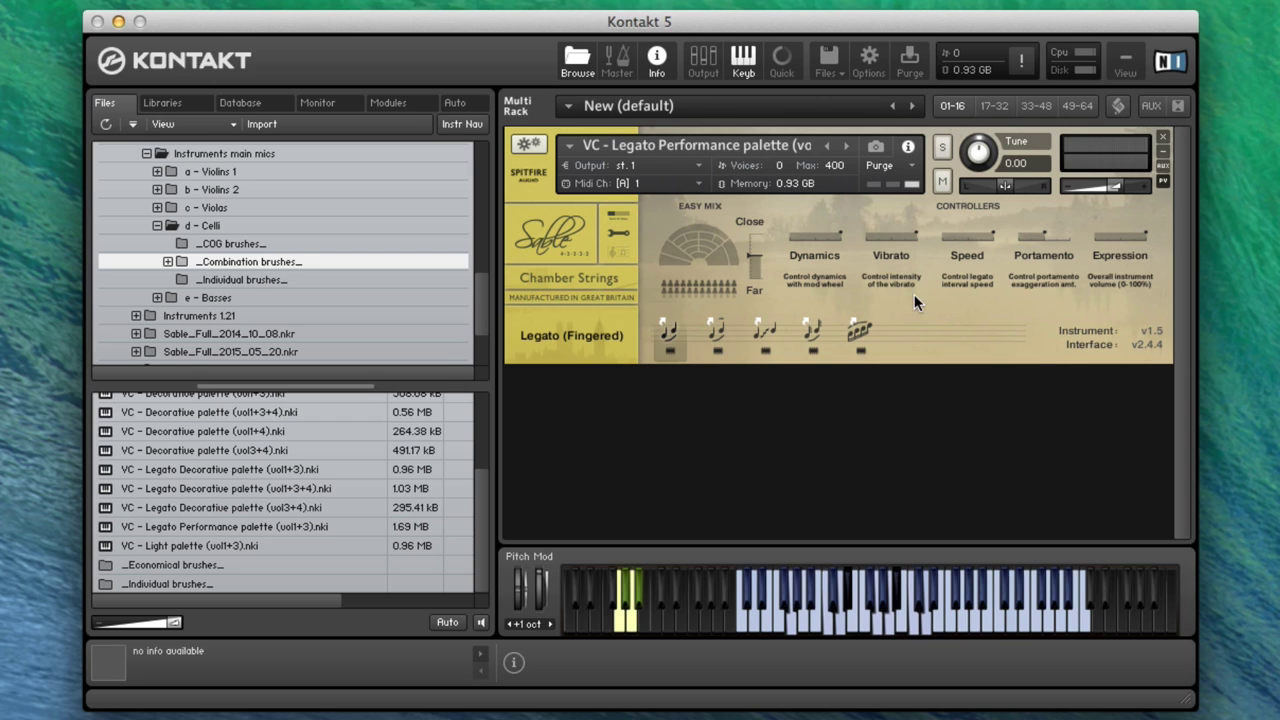
click(616, 233)
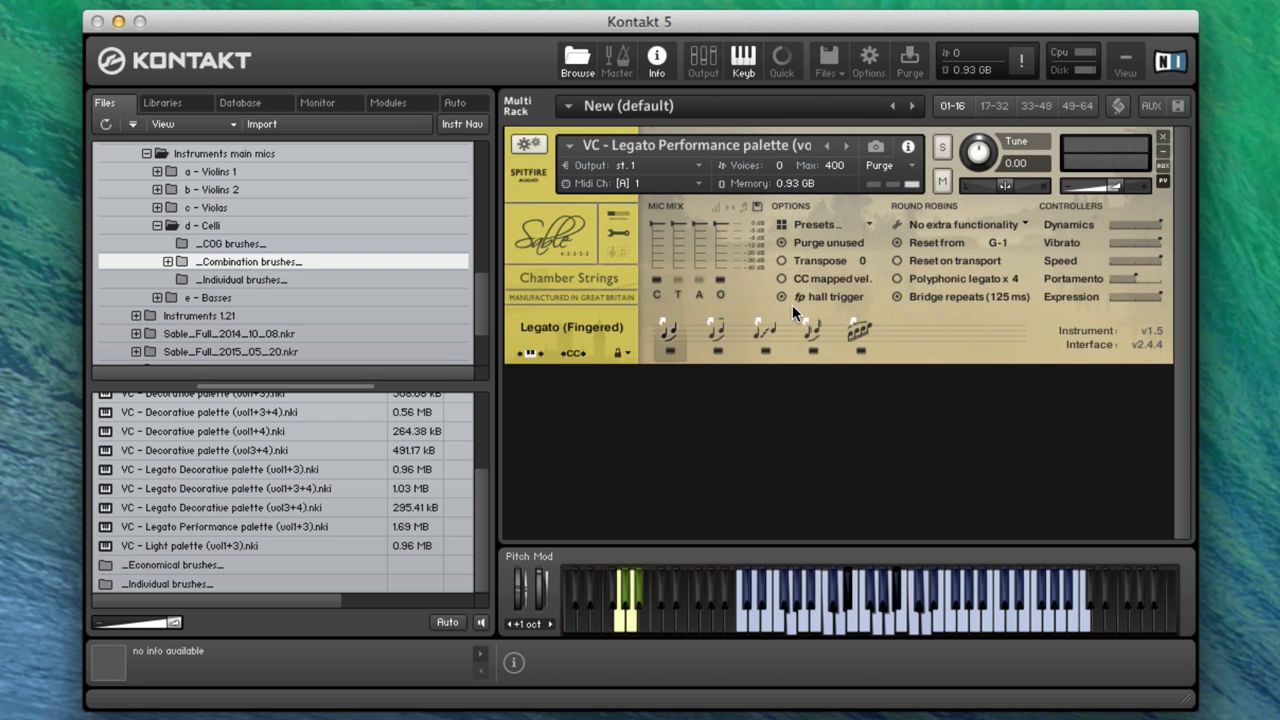
click(633, 213)
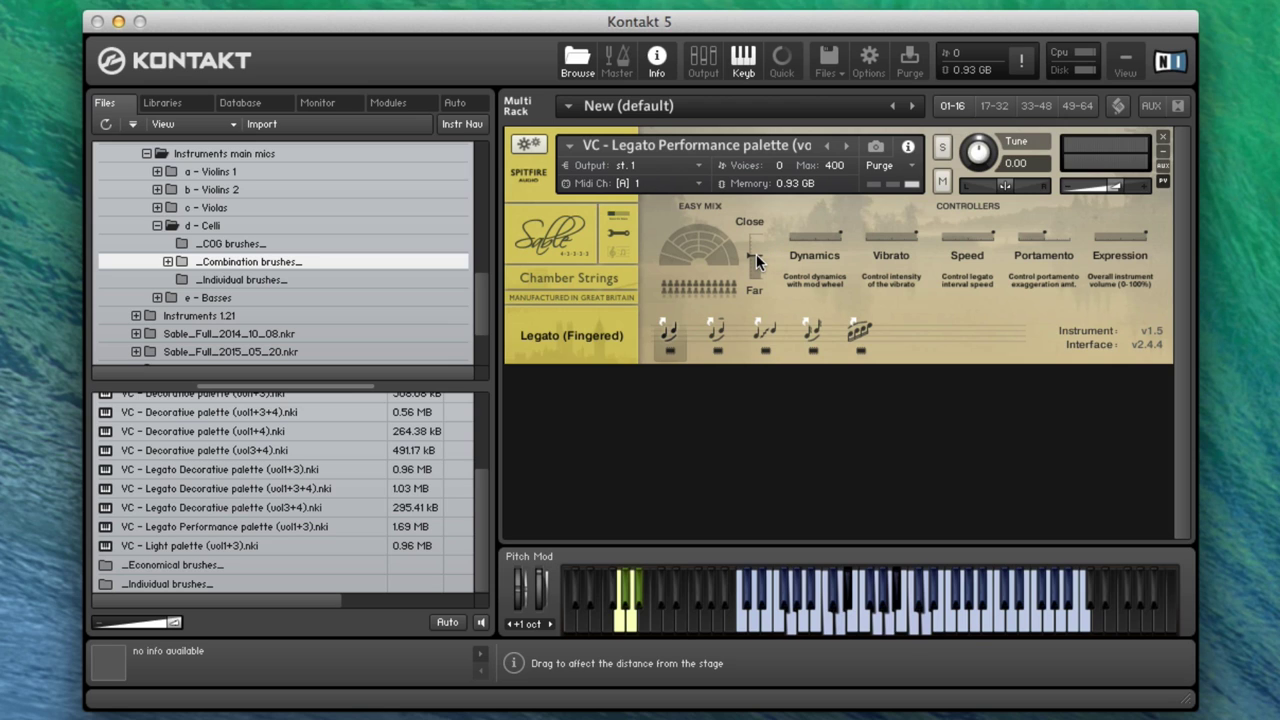
mouse_move(756, 254)
mouse_down()
mouse_move(766, 203)
mouse_move(767, 279)
mouse_move(768, 250)
mouse_up()
Turn off Purge unused samples and select the Legato (Bowed) articulation
click(620, 234)
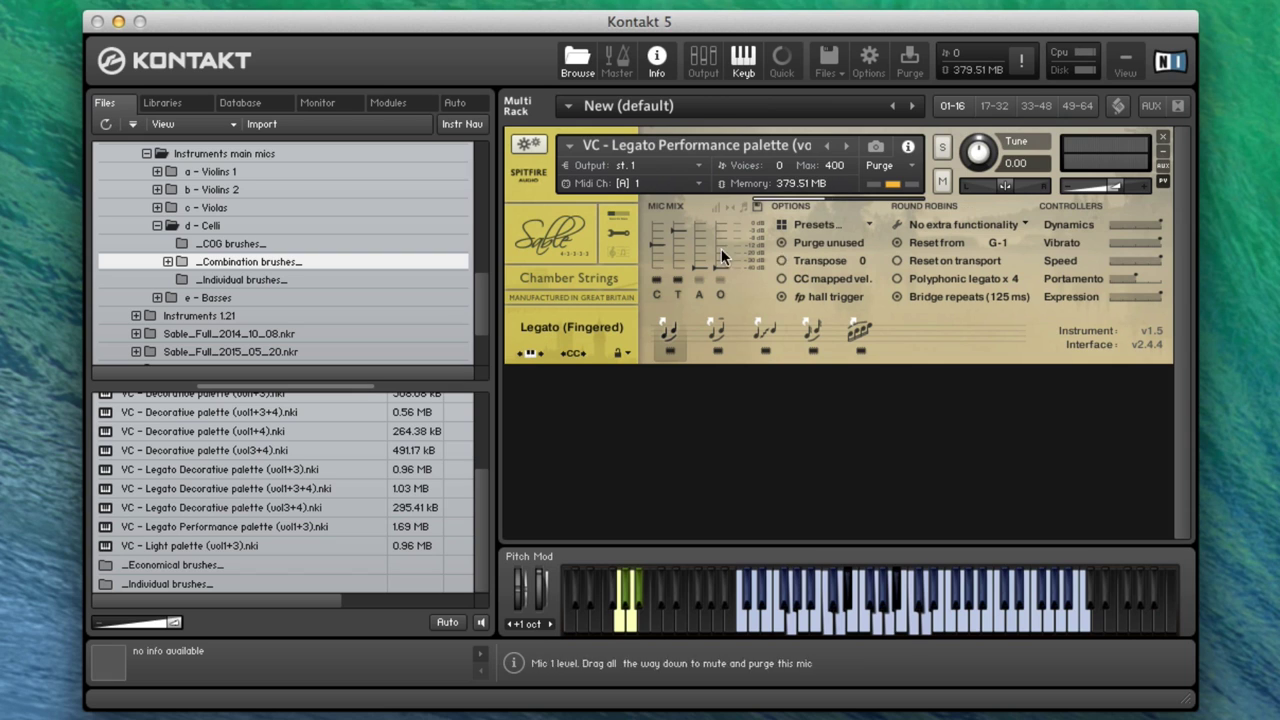
click(621, 214)
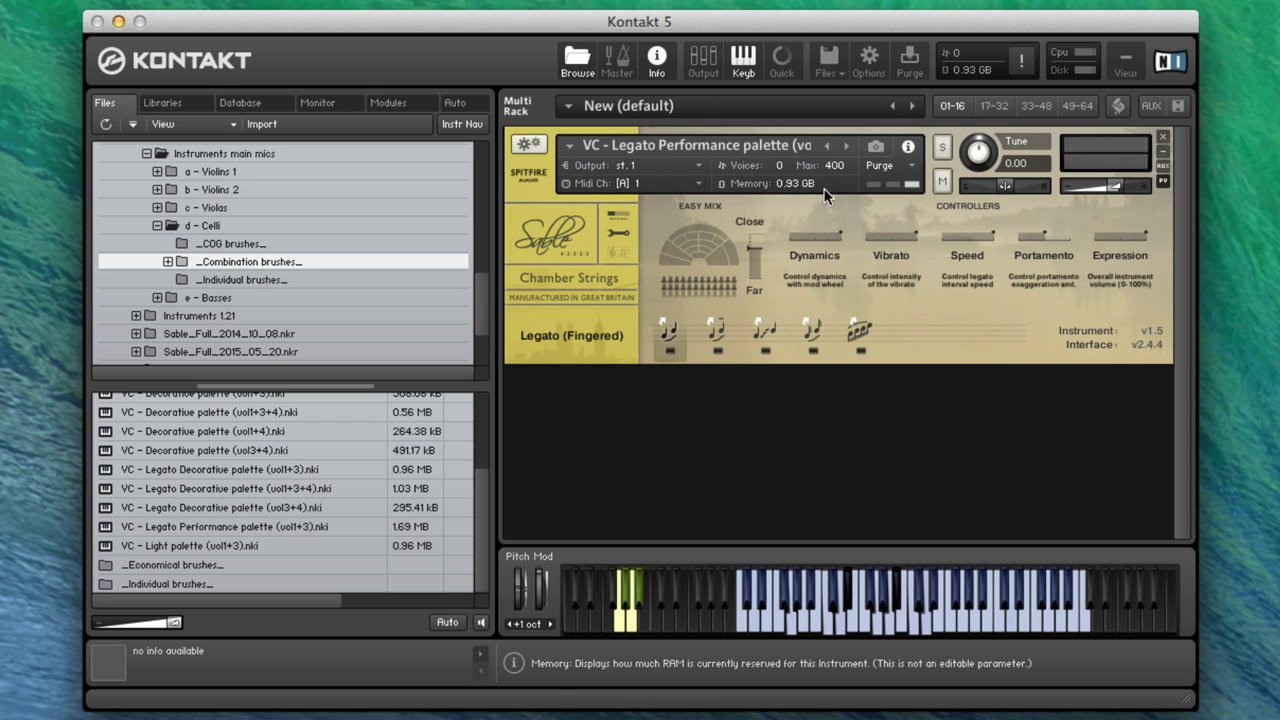
click(618, 230)
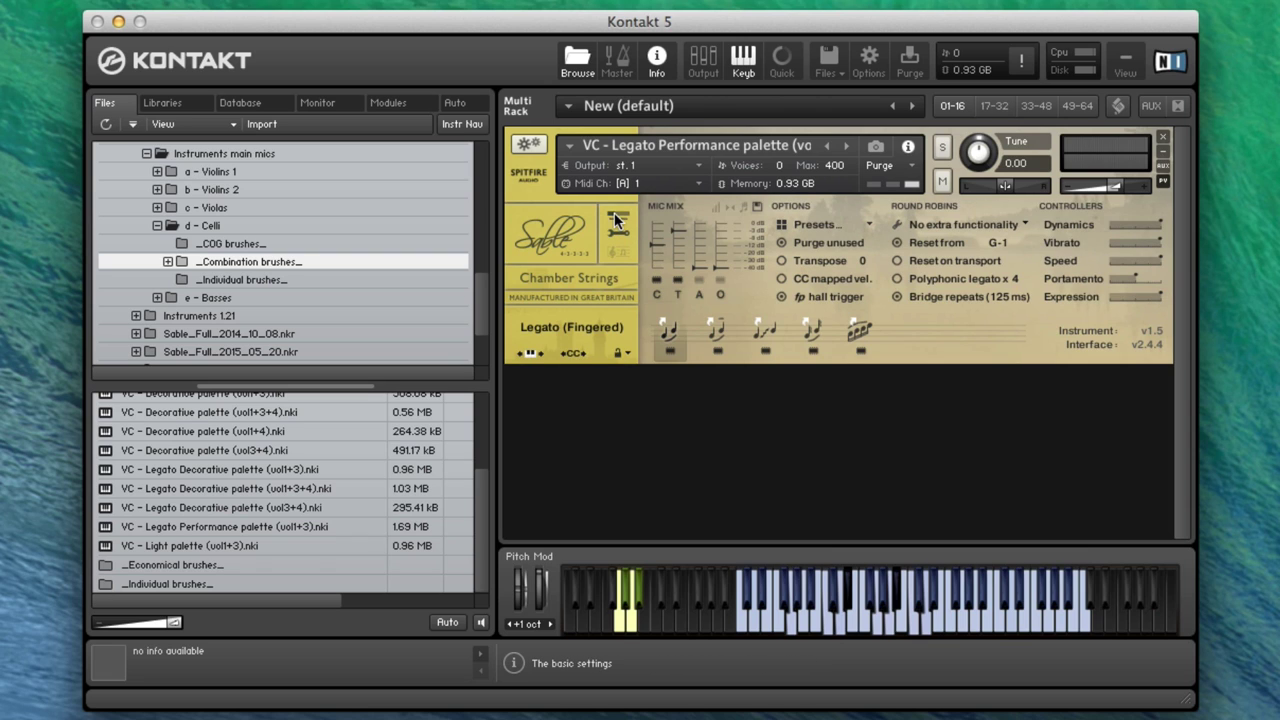
click(781, 242)
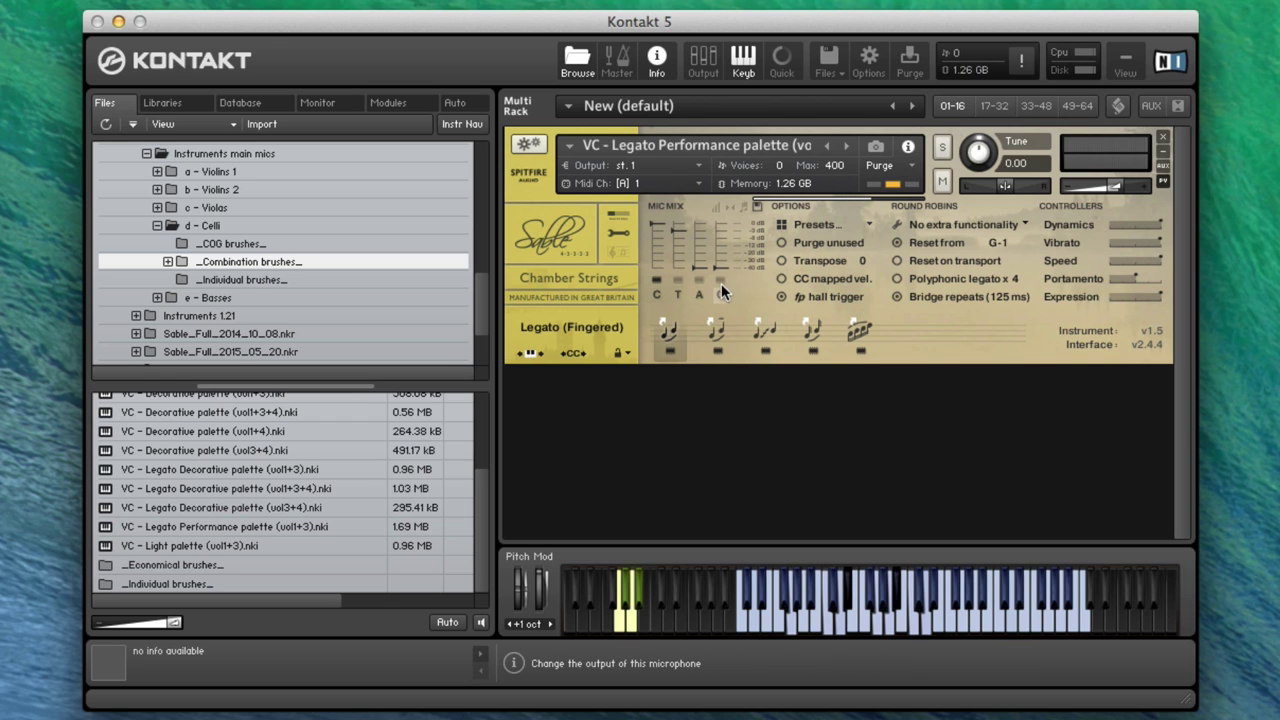
click(618, 230)
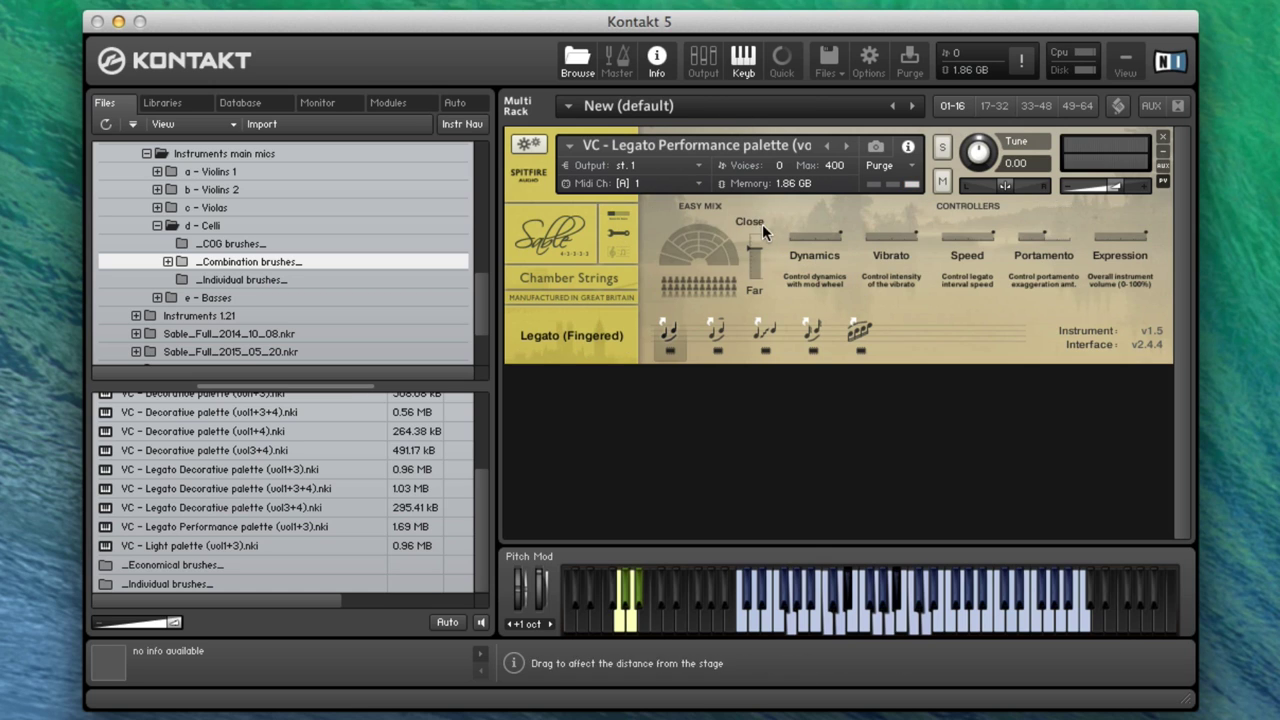
click(625, 229)
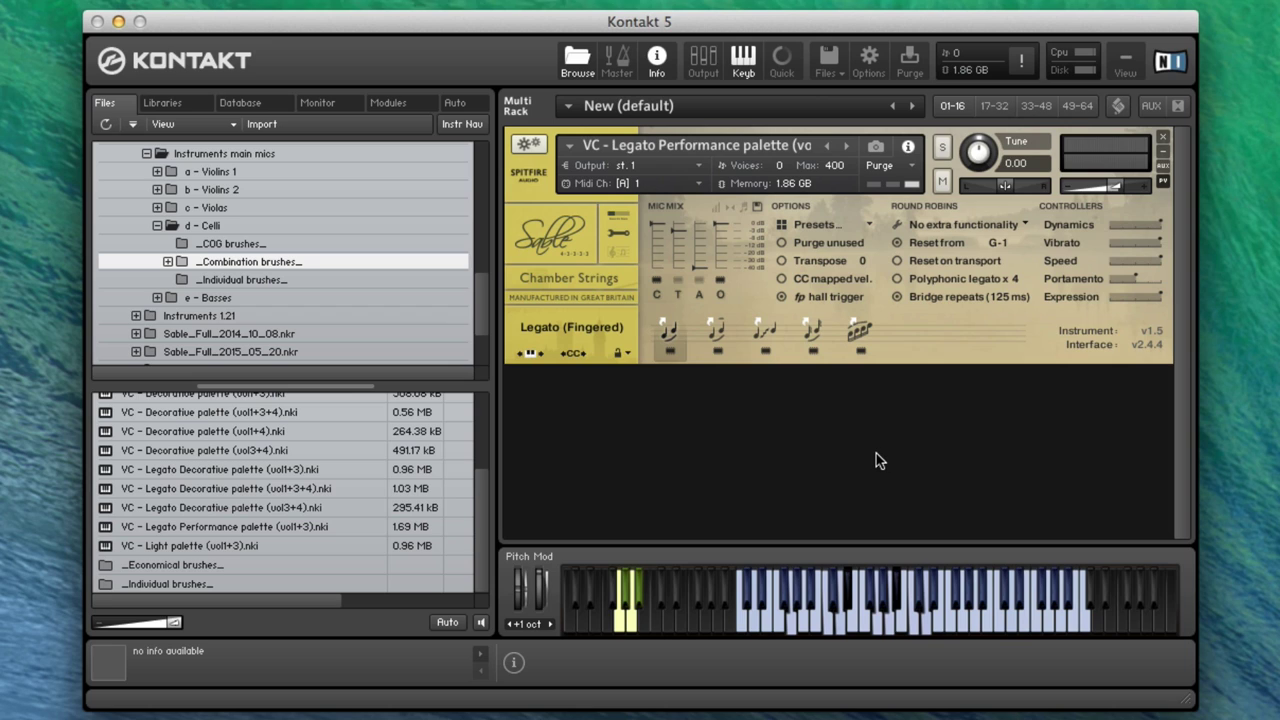
click(716, 330)
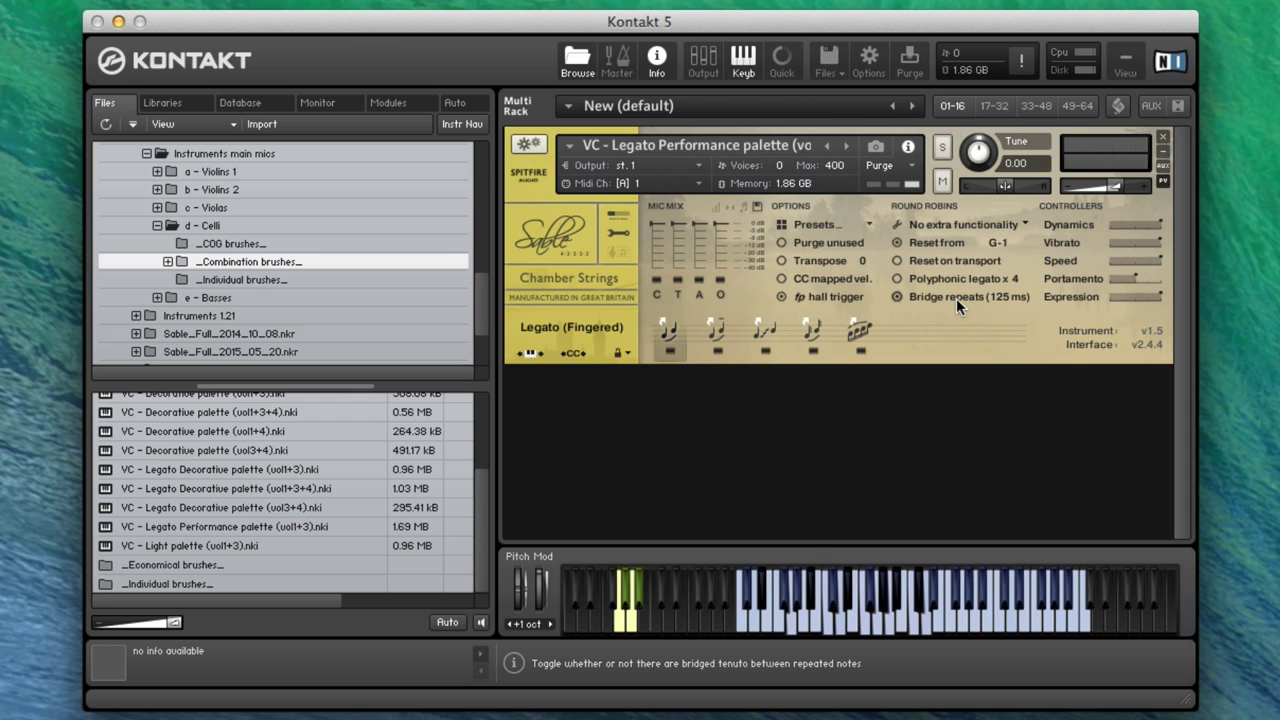
Replace the cello with V1 - Legato Performance palette (vol1+3).nki and enable mic C
click(157, 172)
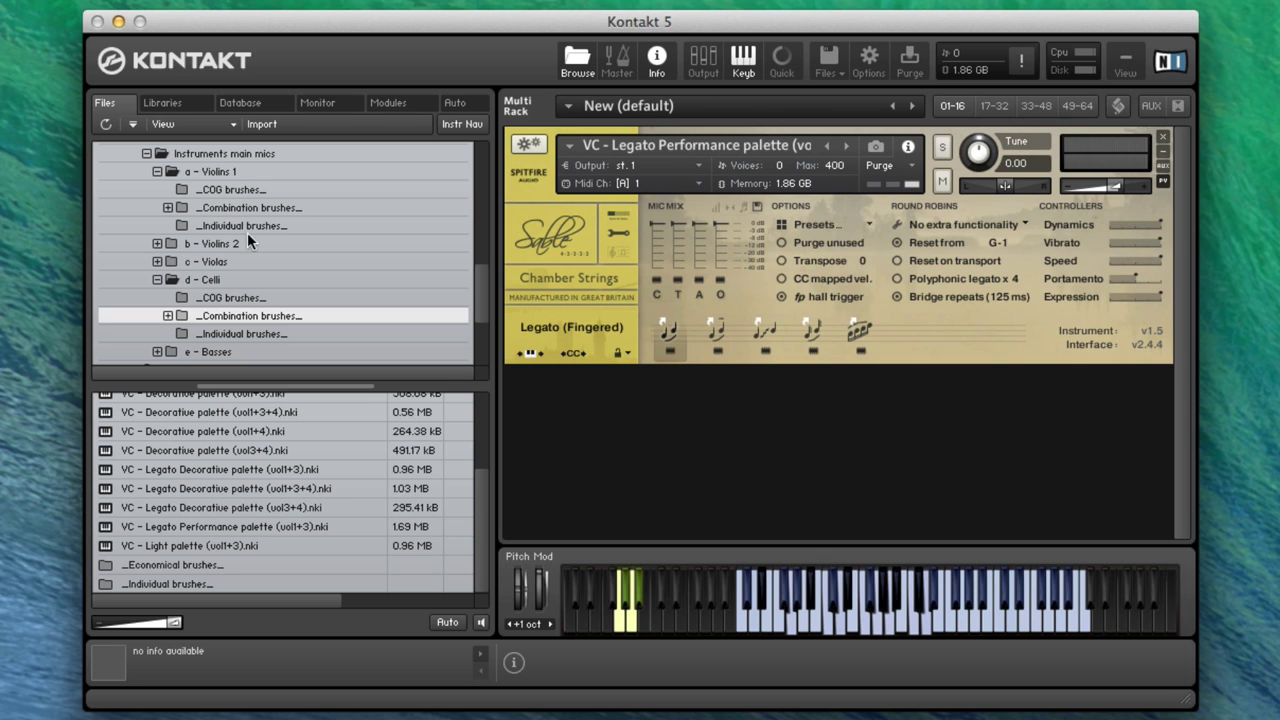
click(247, 207)
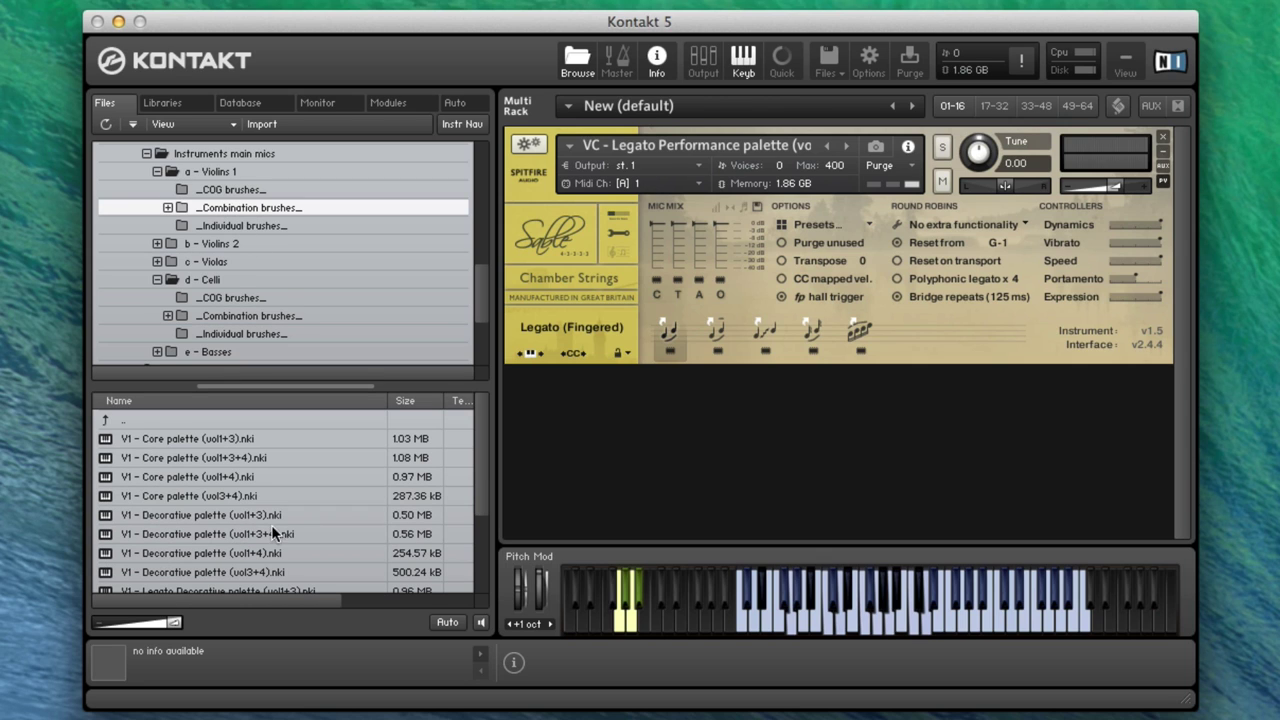
scroll(271, 522, down, 5)
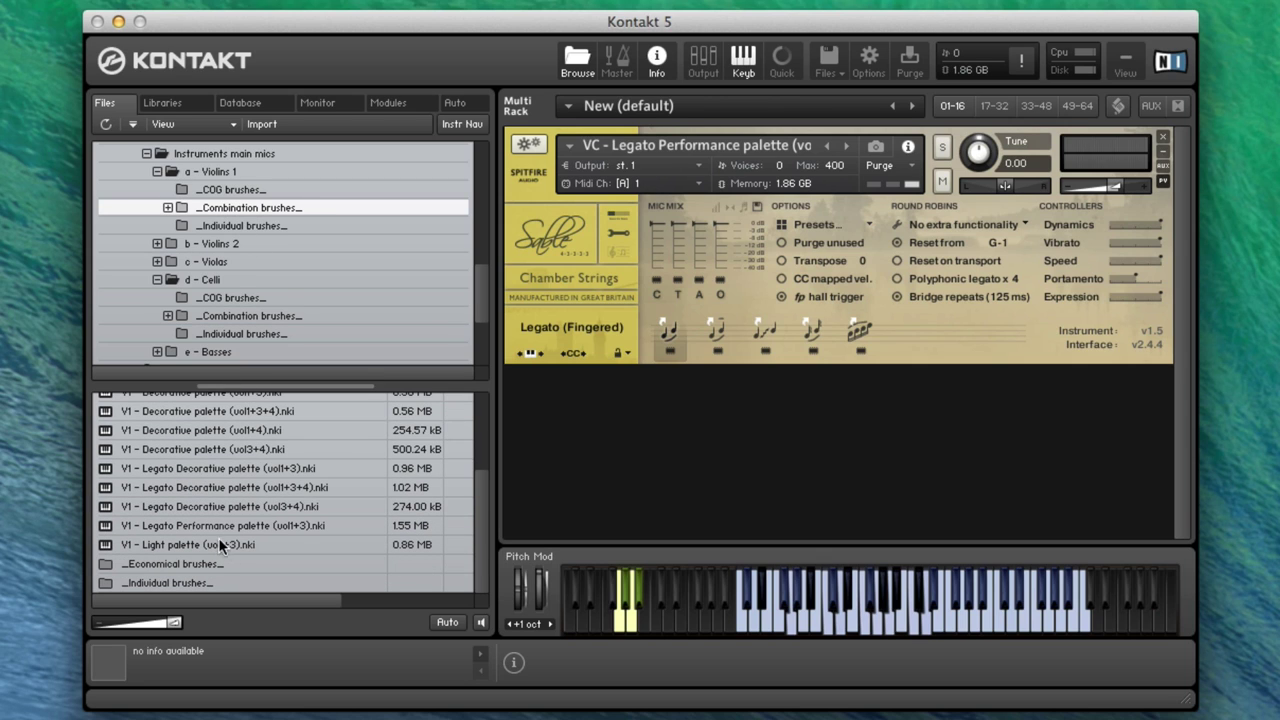
drag(213, 531, 702, 210)
click(894, 228)
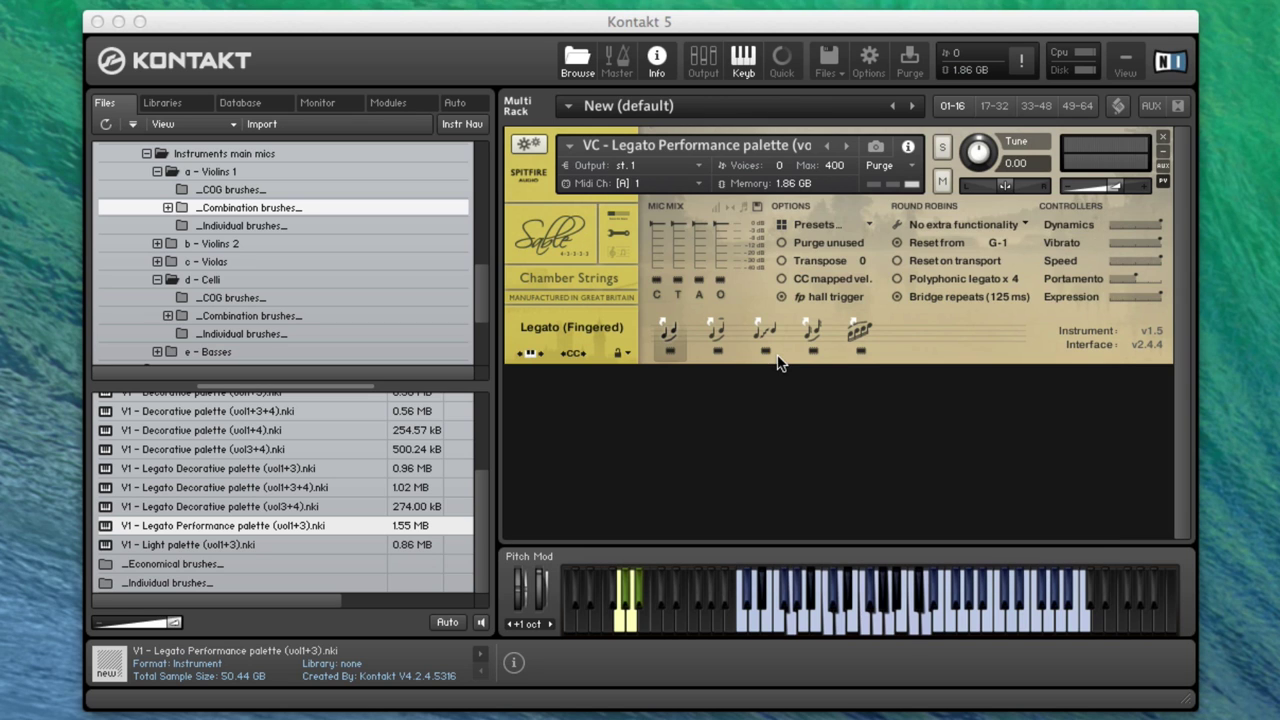
click(619, 232)
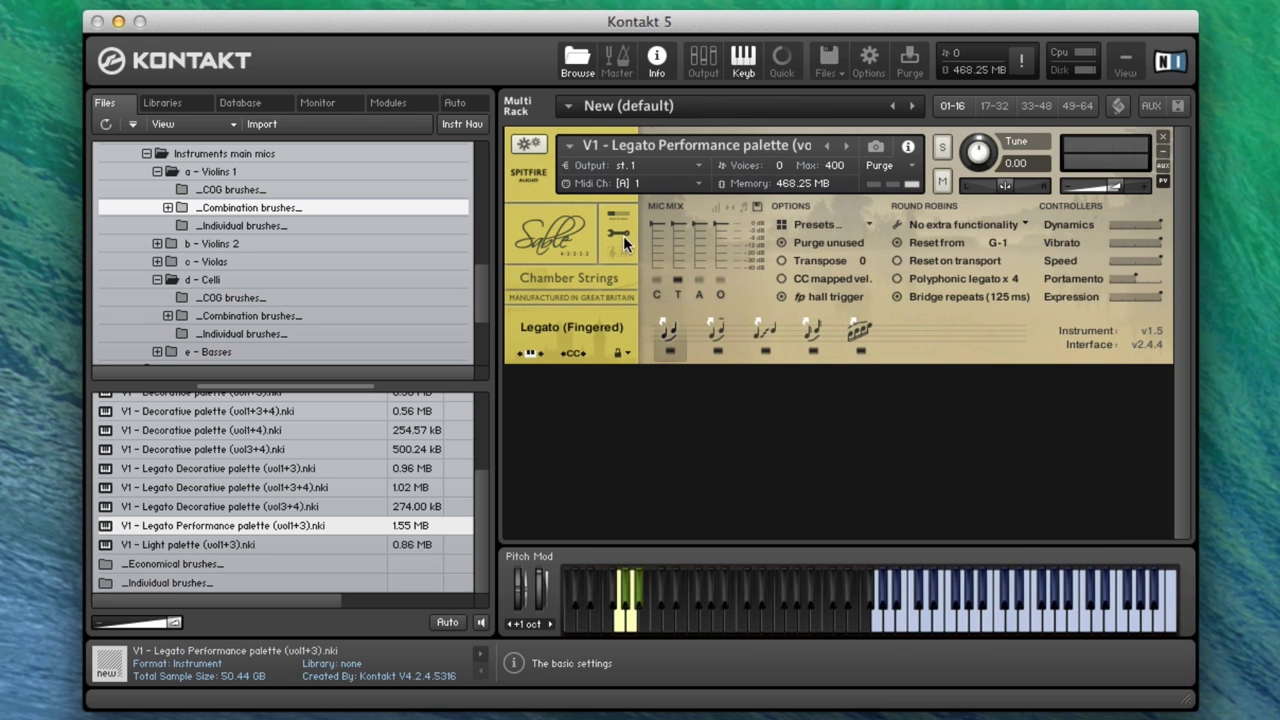
click(655, 281)
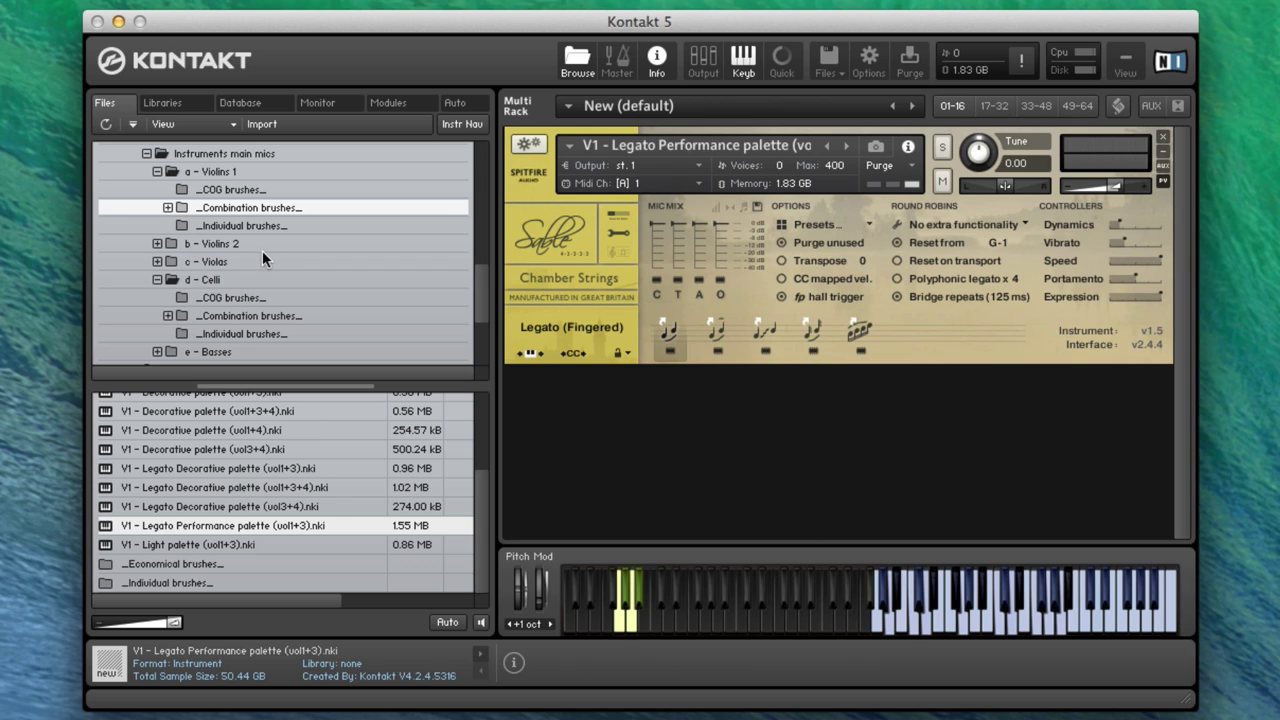
Load V1 - Legato Decorative palette (vol1+3+4), enable mic A, and select Legato CS
click(210, 488)
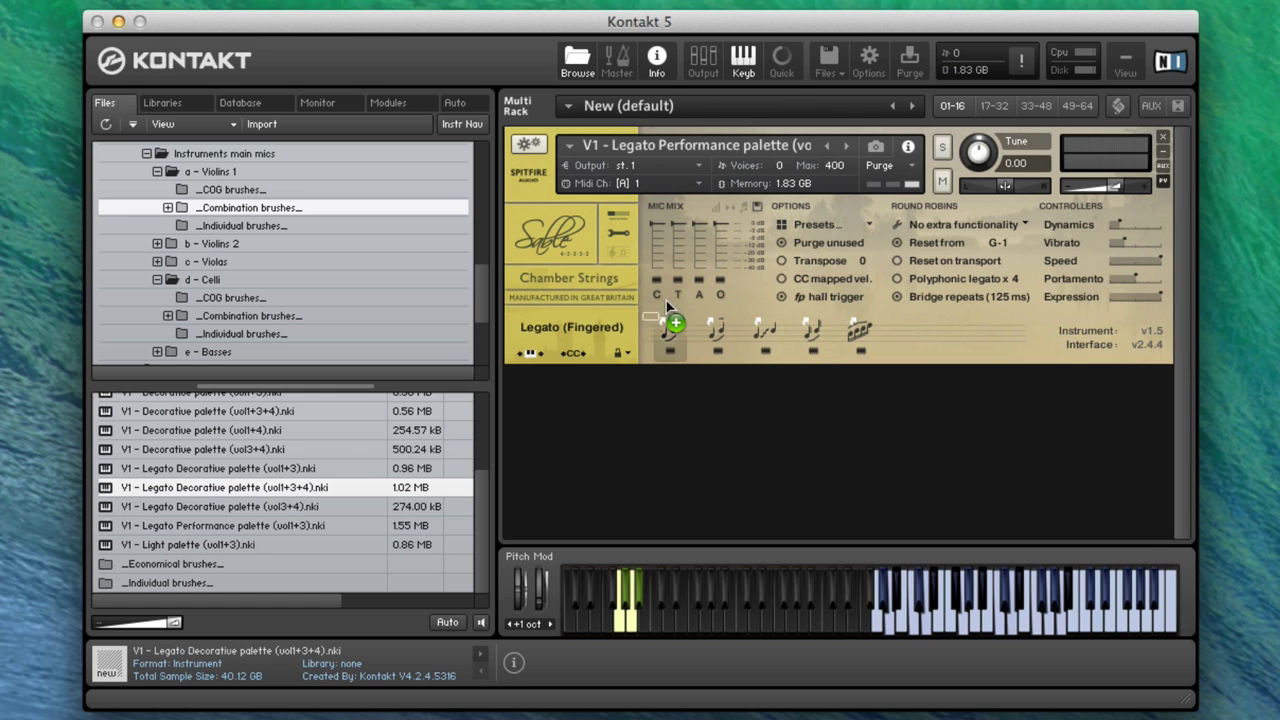
drag(748, 170, 762, 186)
click(883, 222)
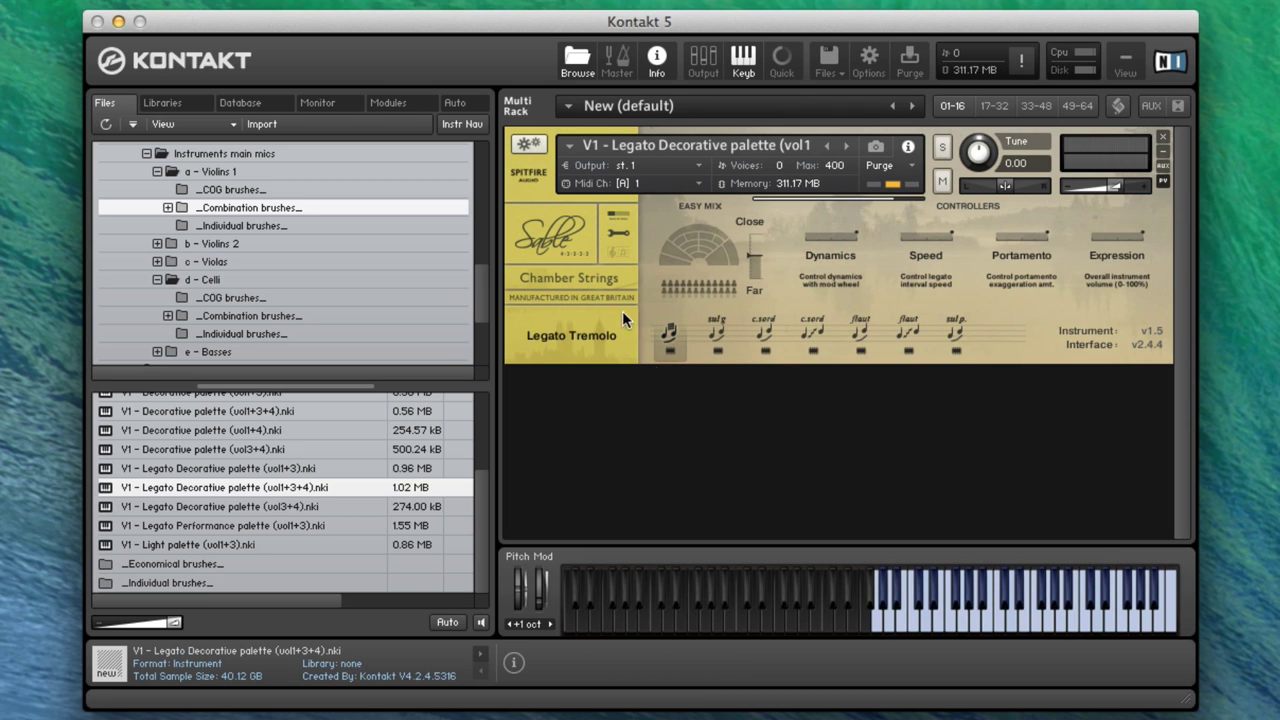
click(618, 232)
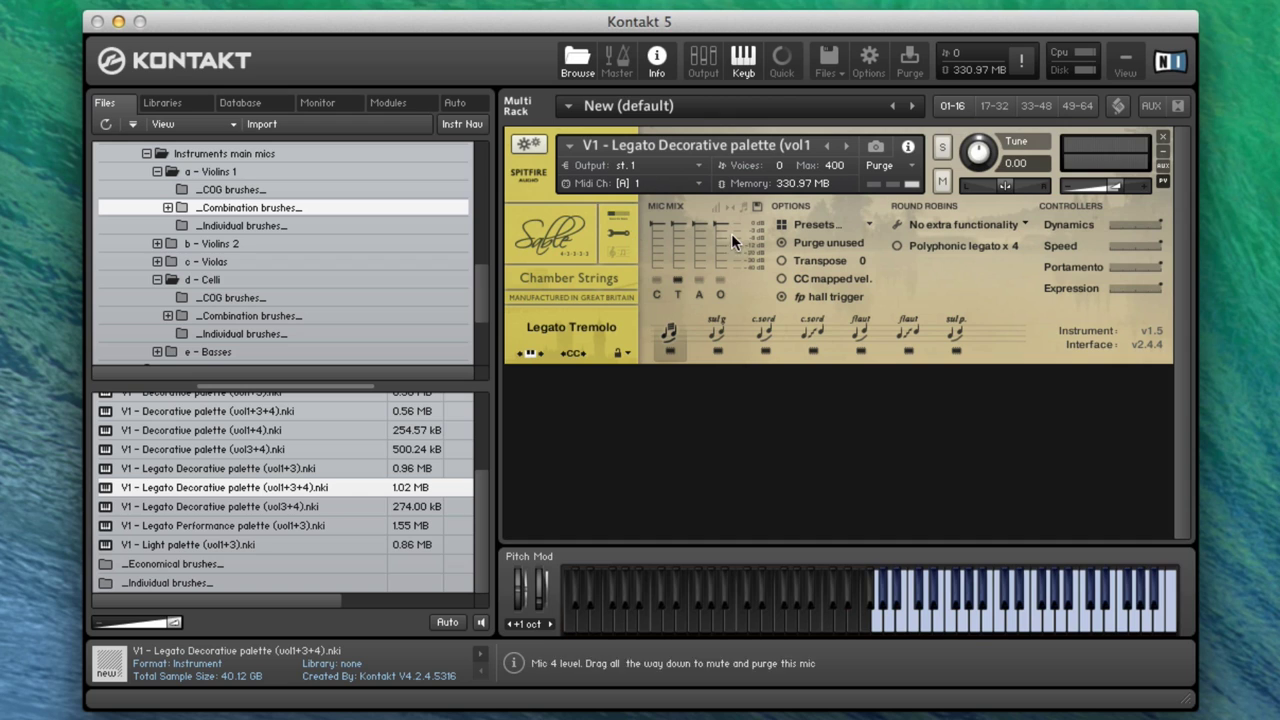
click(695, 280)
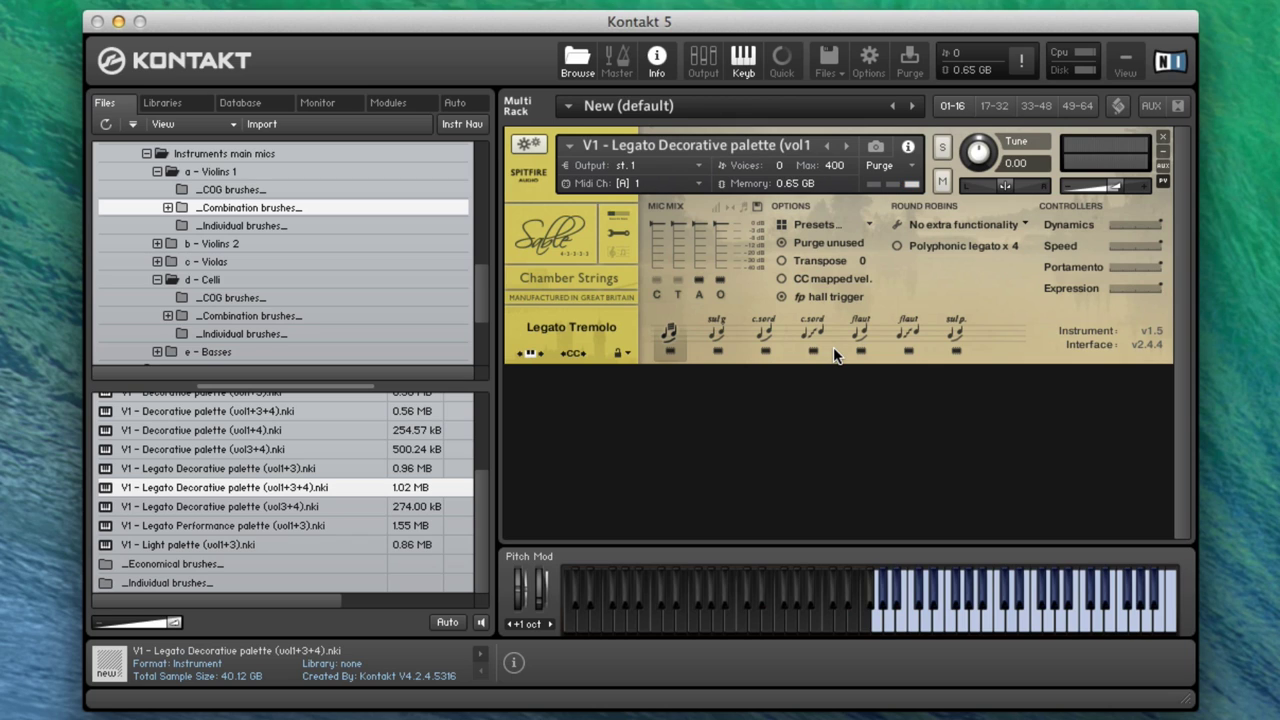
click(765, 334)
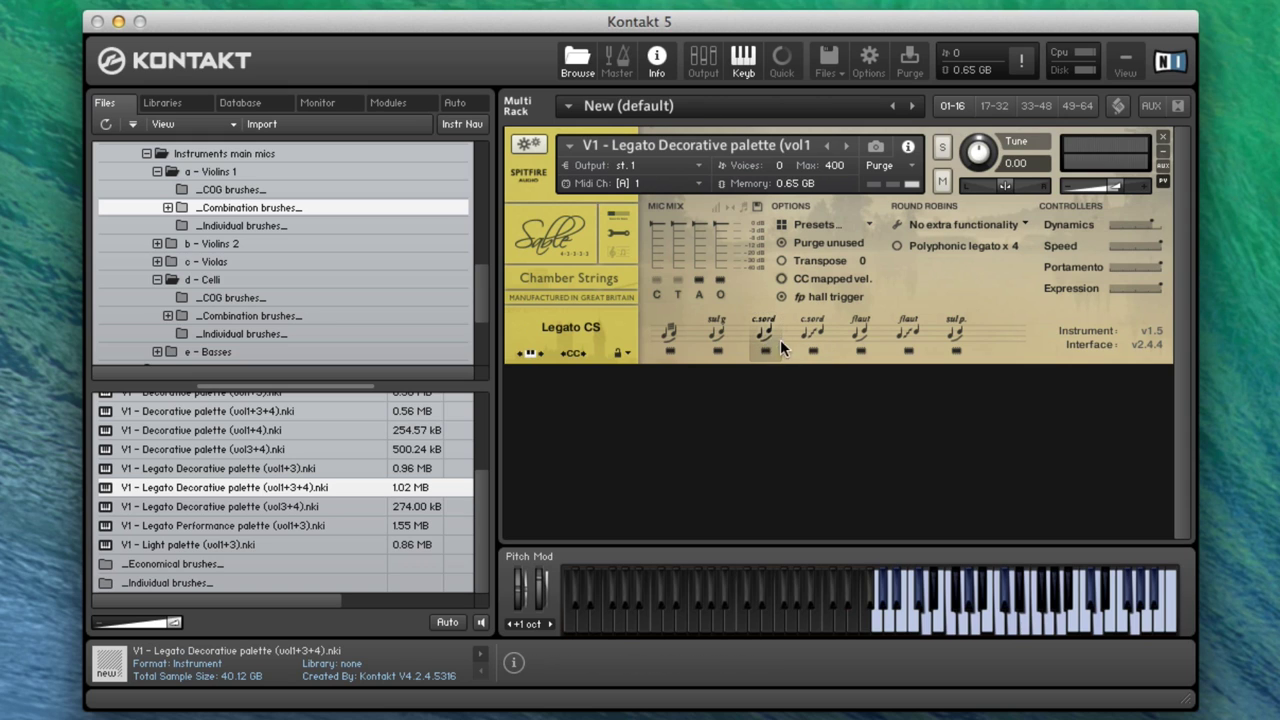
right_click(761, 332)
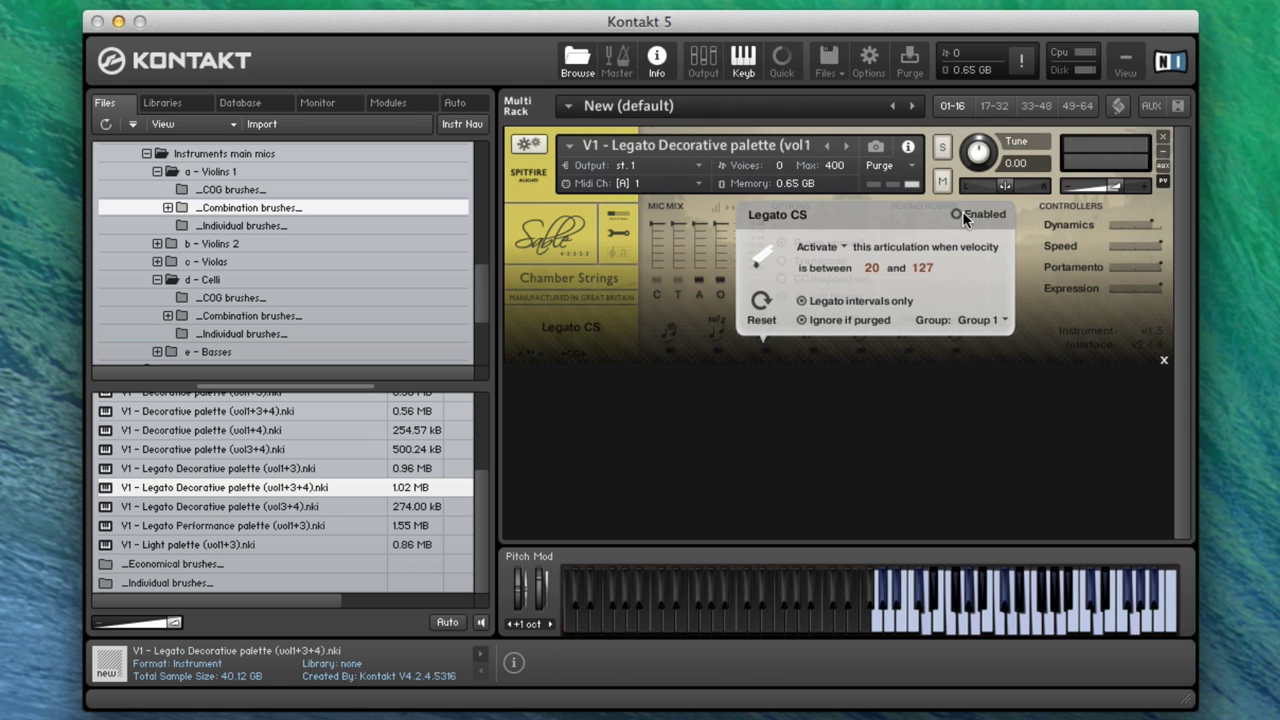
click(1047, 293)
right_click(818, 330)
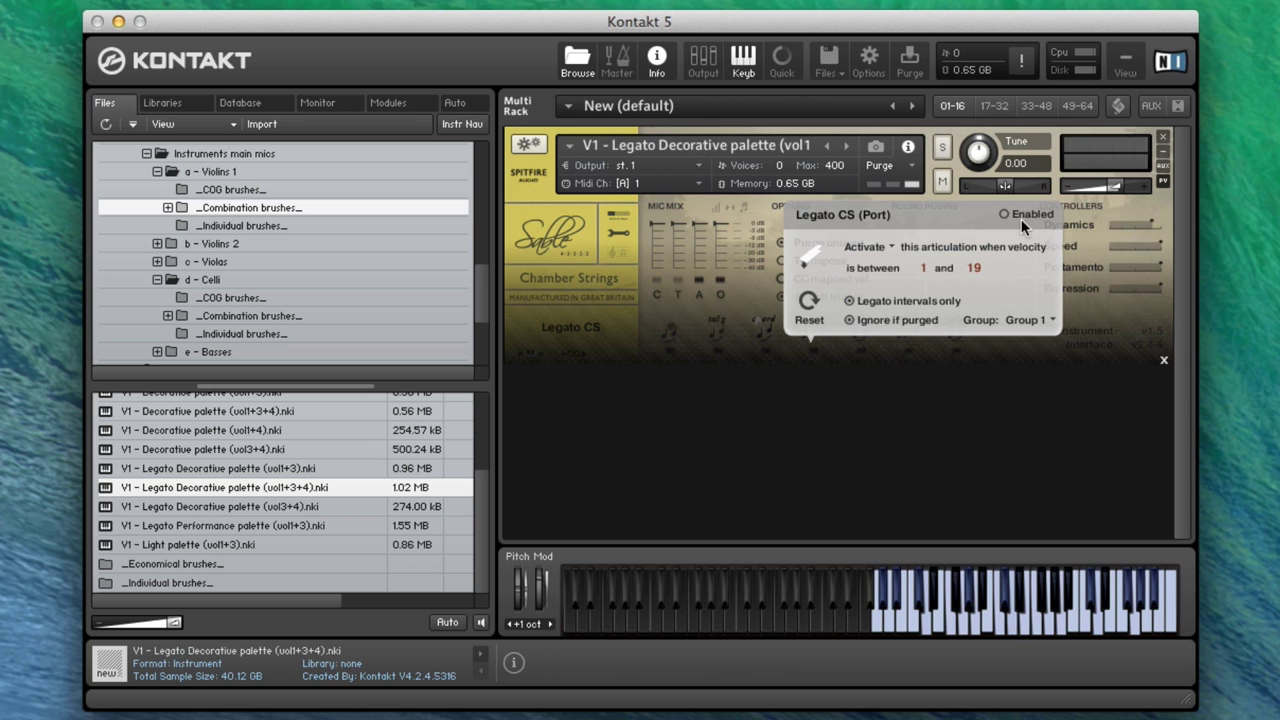
click(1089, 313)
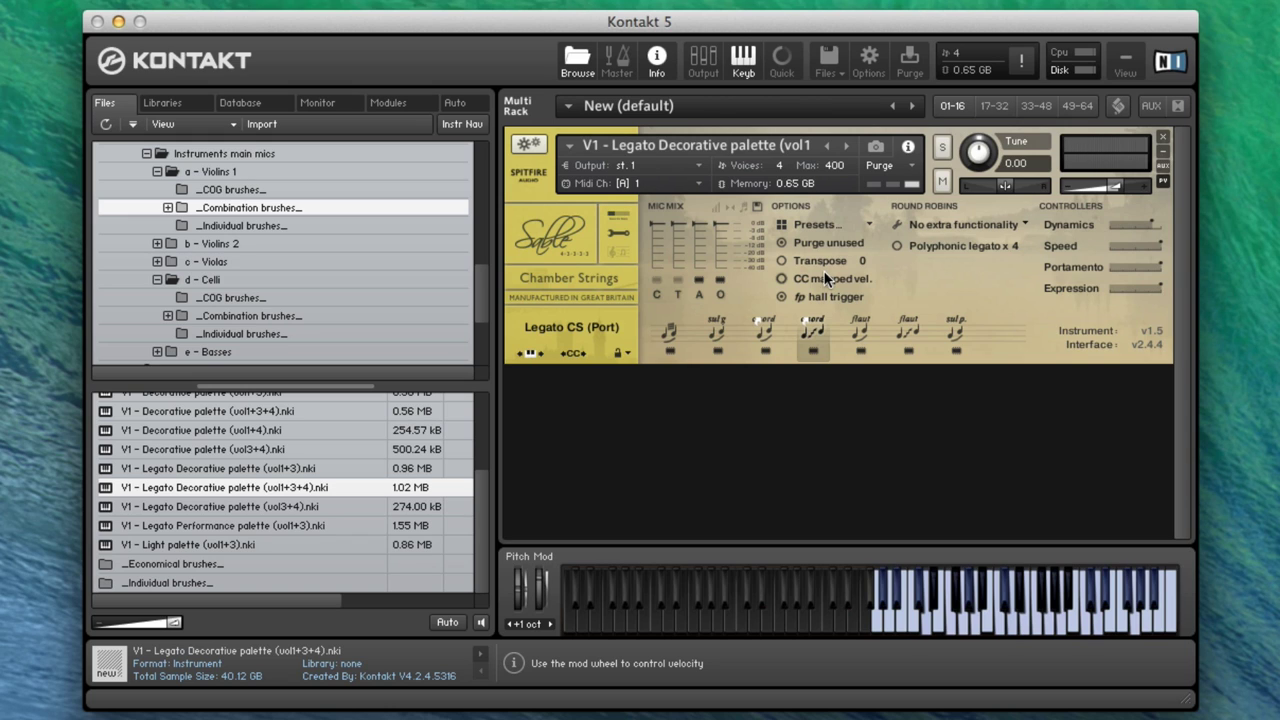
right_click(815, 336)
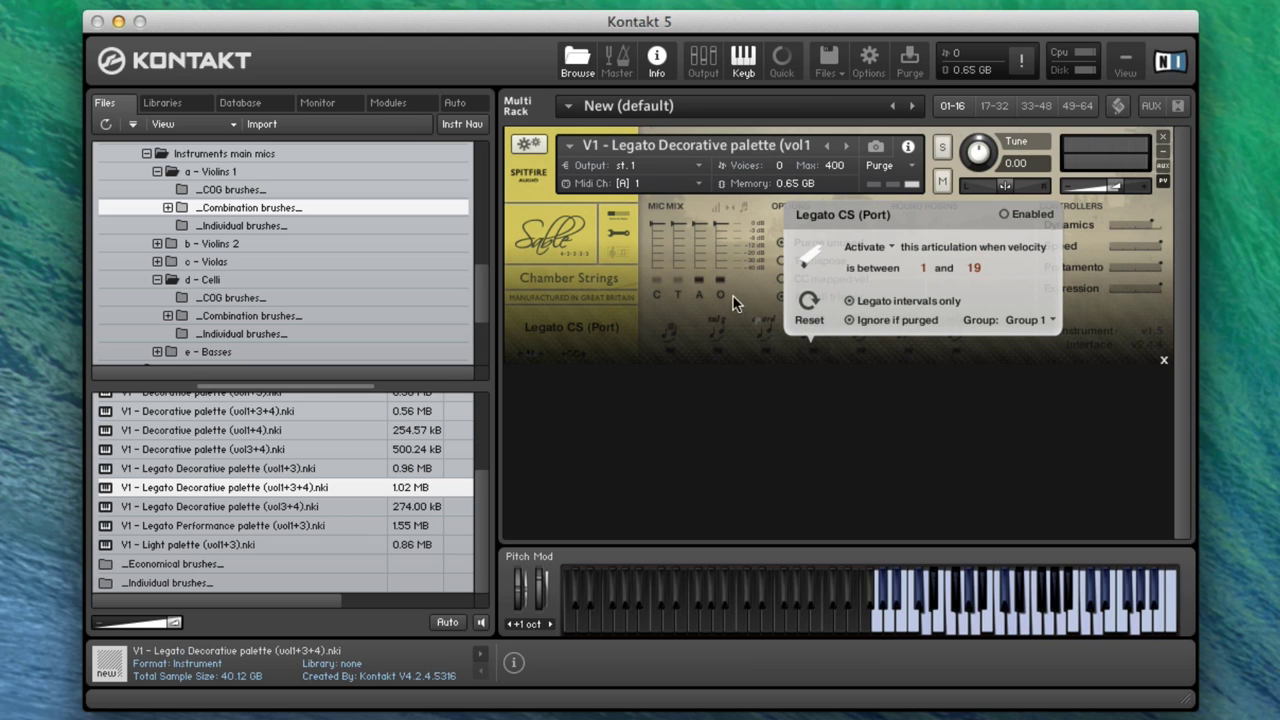
right_click(760, 336)
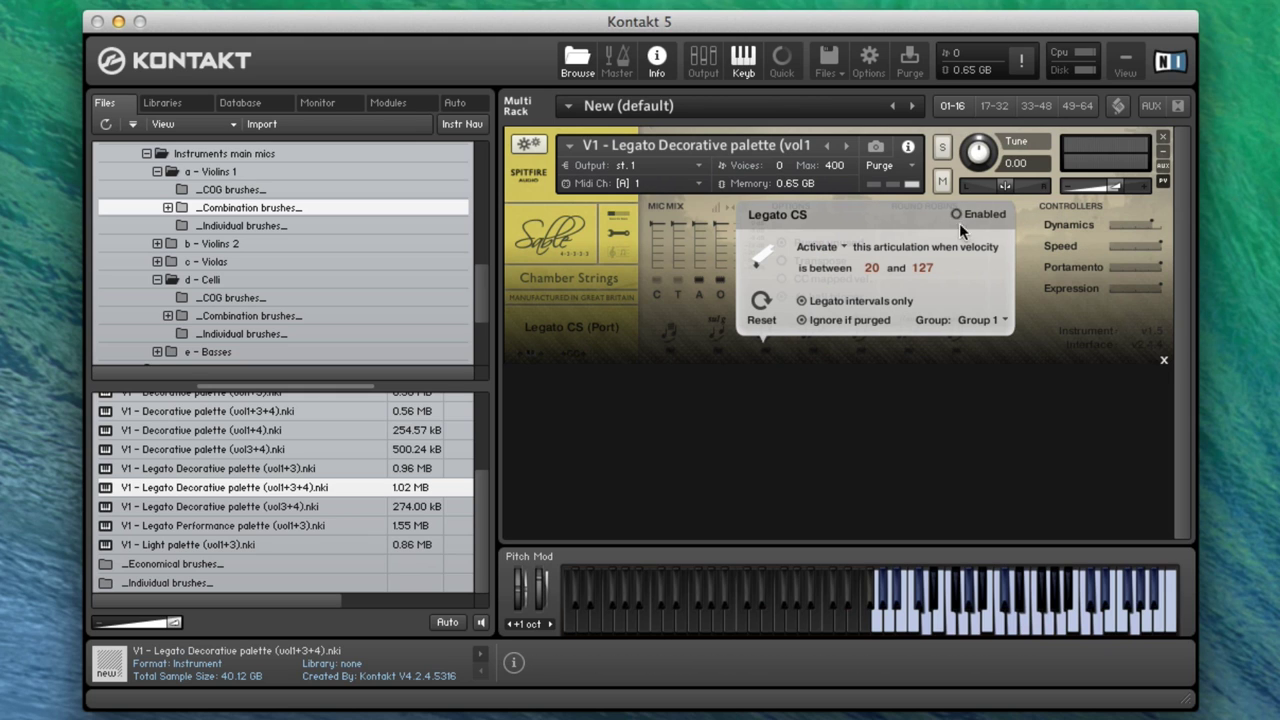
Play Legato Flautando (velocity 20–127) and Legato Flaut (Port) (1–19), checking each one's trigger settings
click(864, 331)
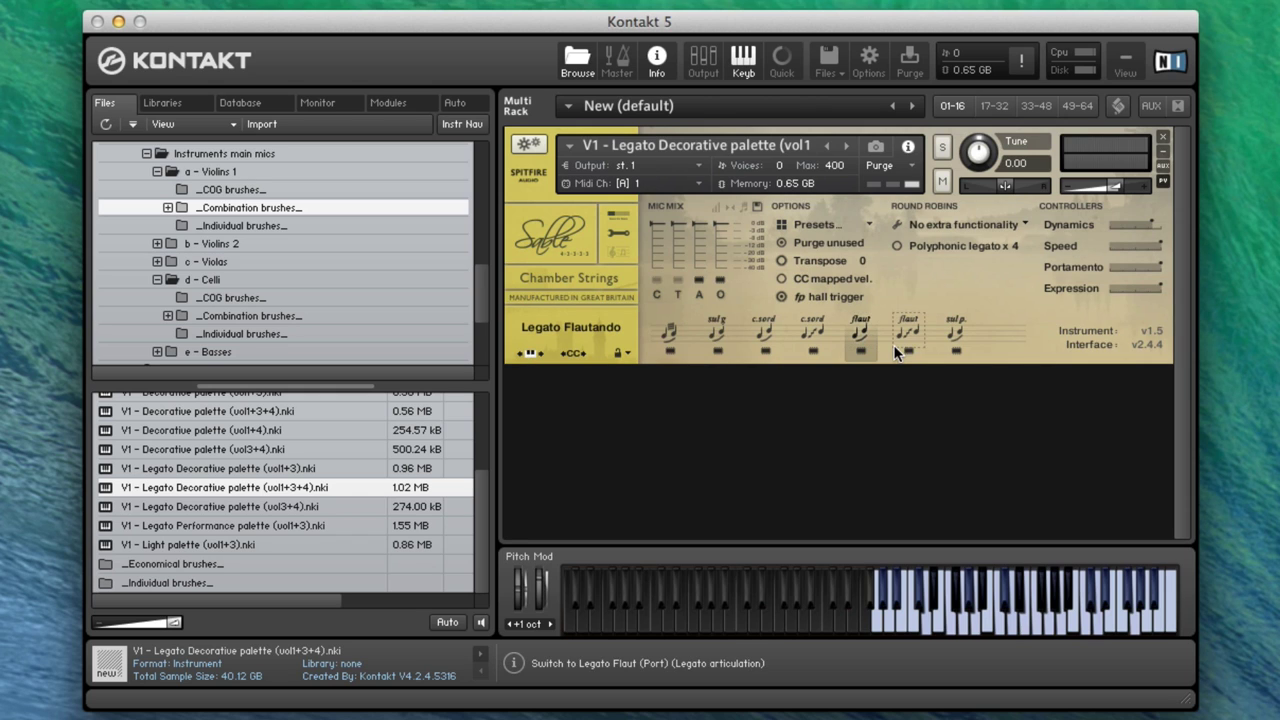
click(916, 330)
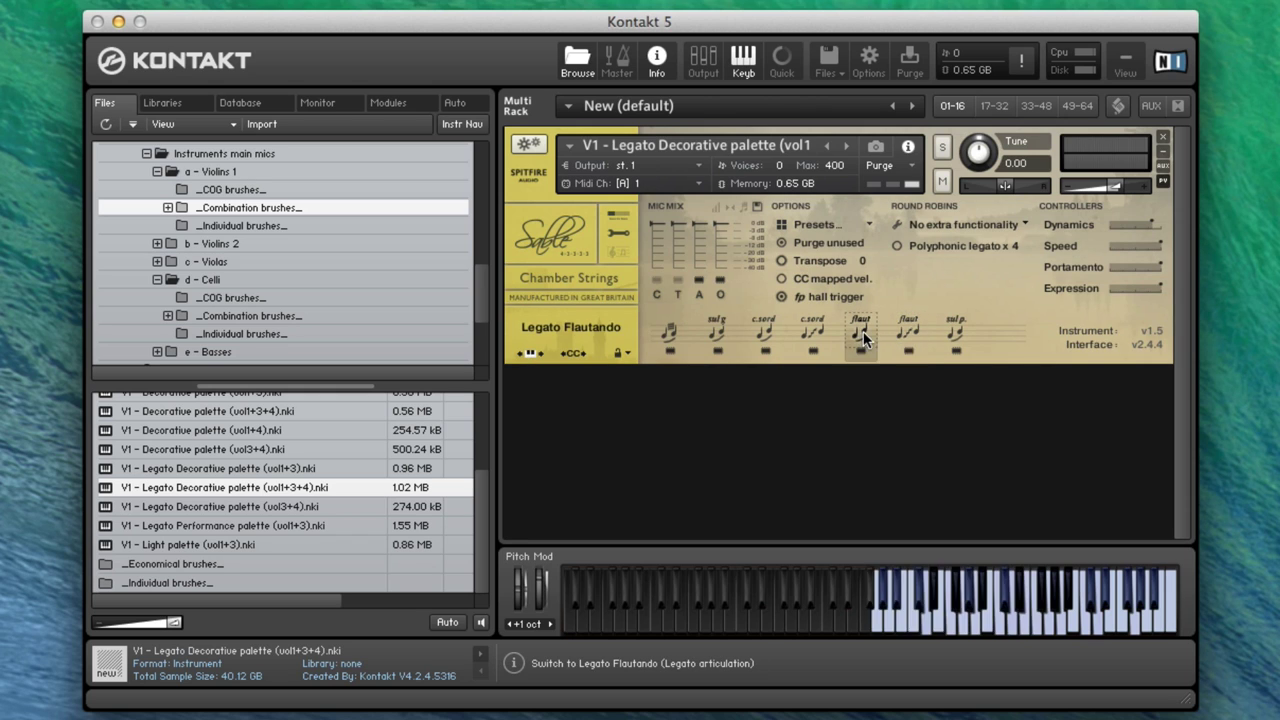
click(859, 334)
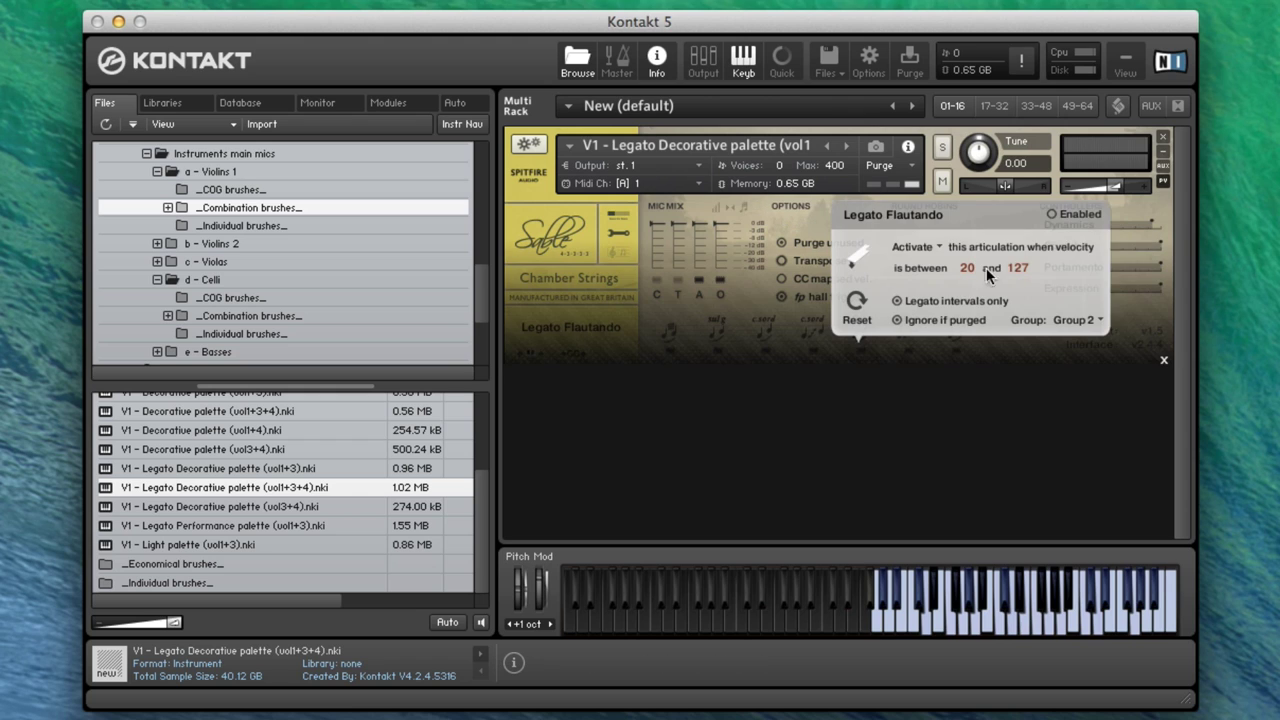
click(739, 292)
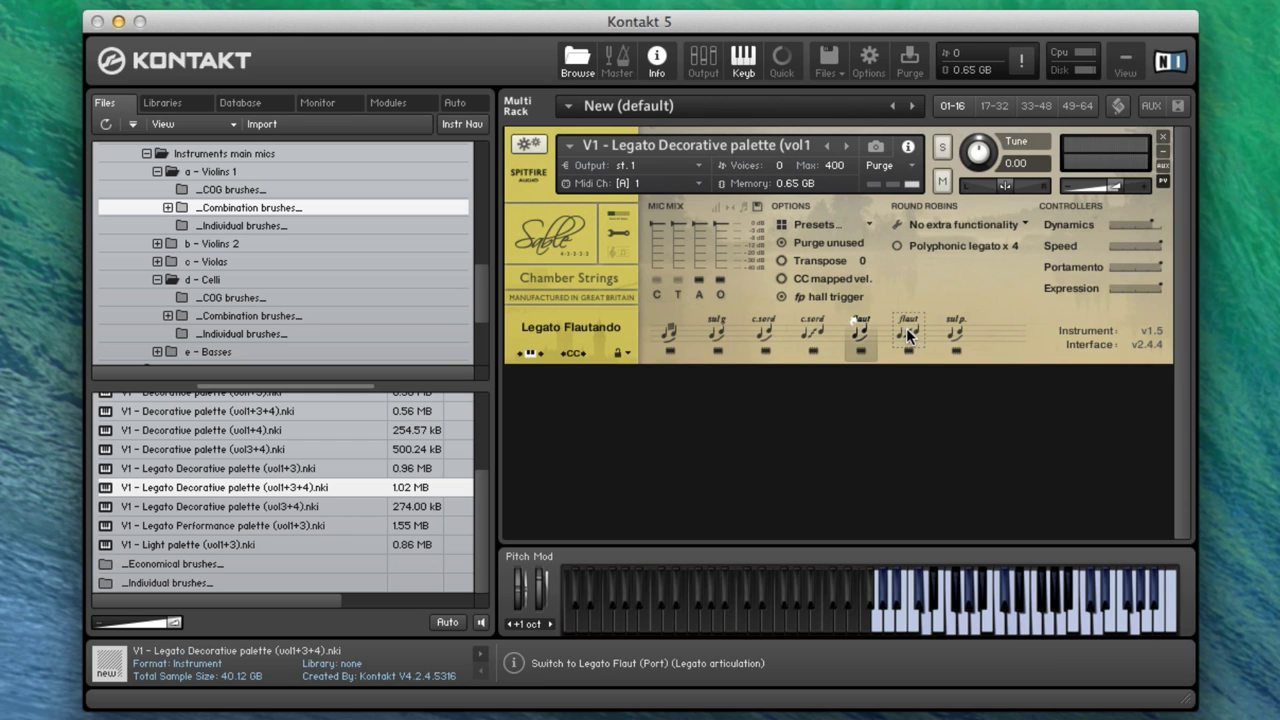
click(908, 332)
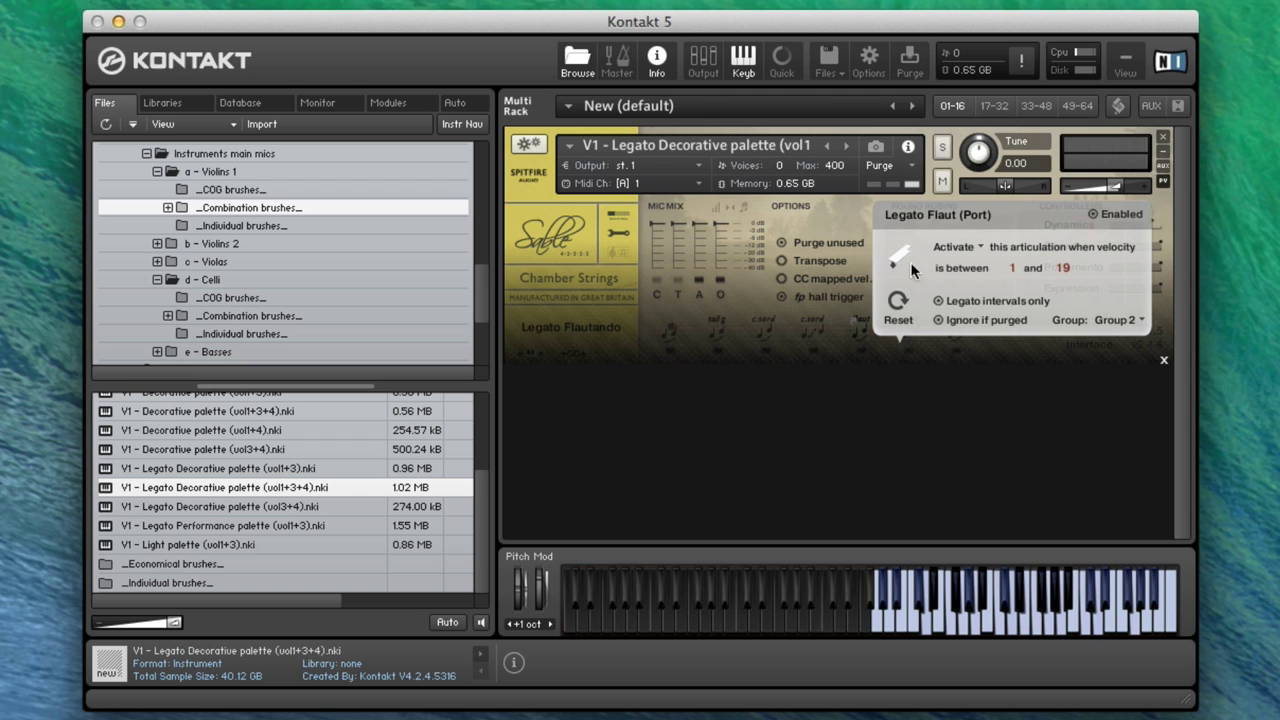
click(786, 292)
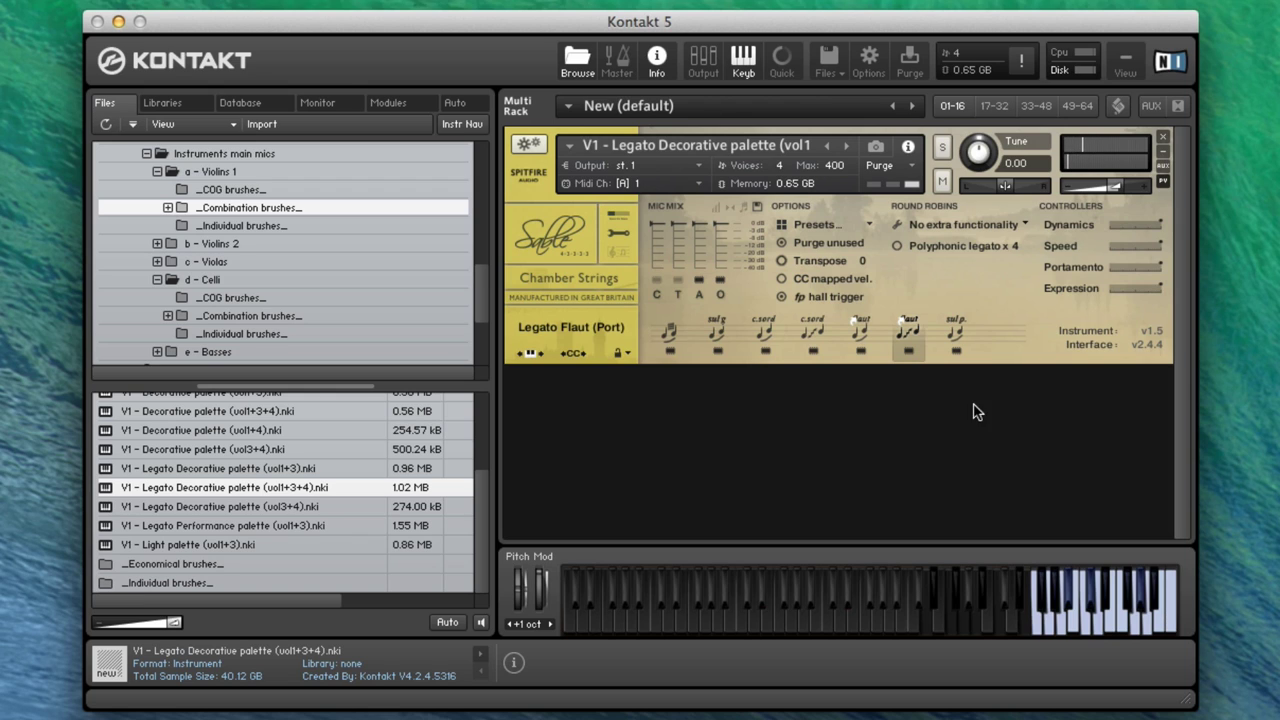
click(860, 328)
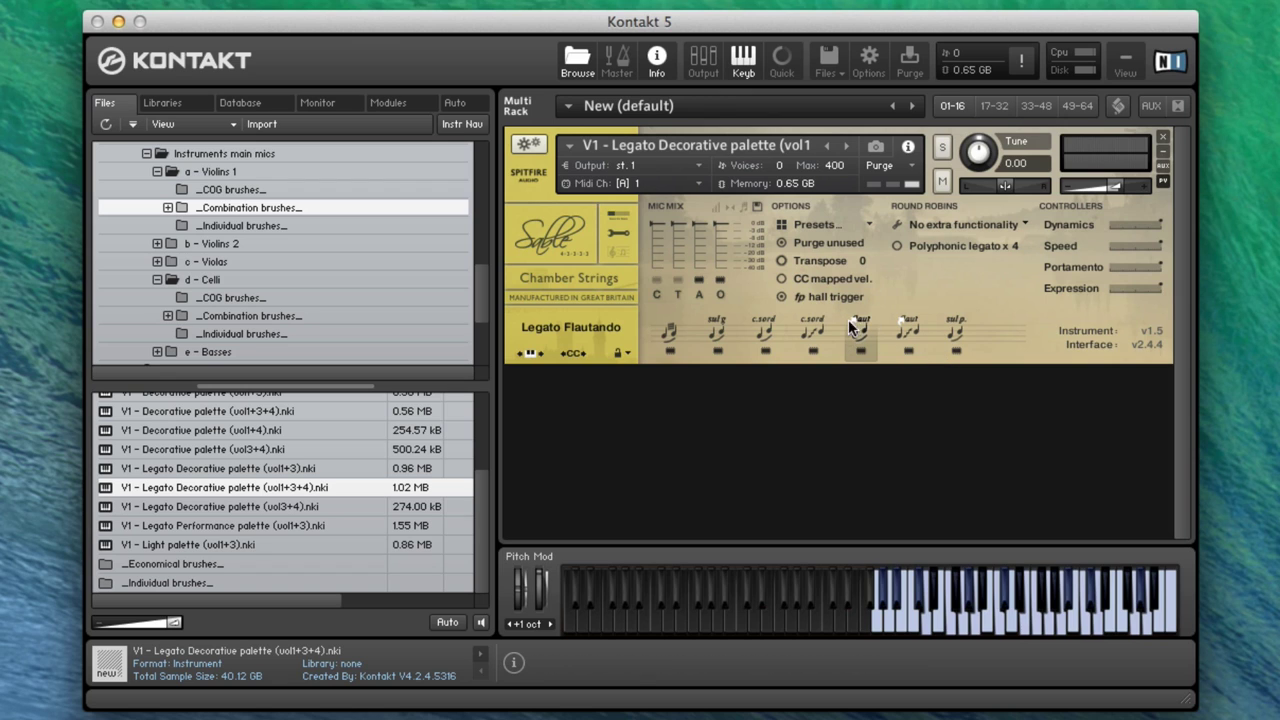
click(910, 334)
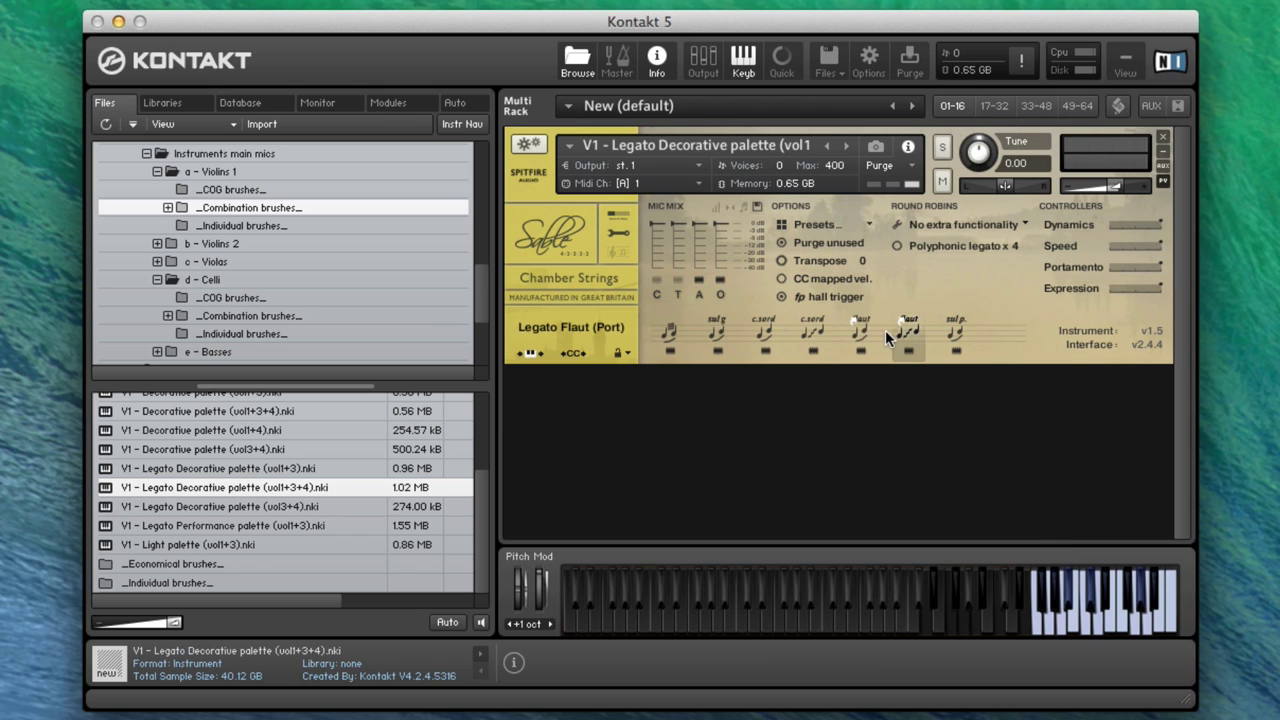
click(913, 337)
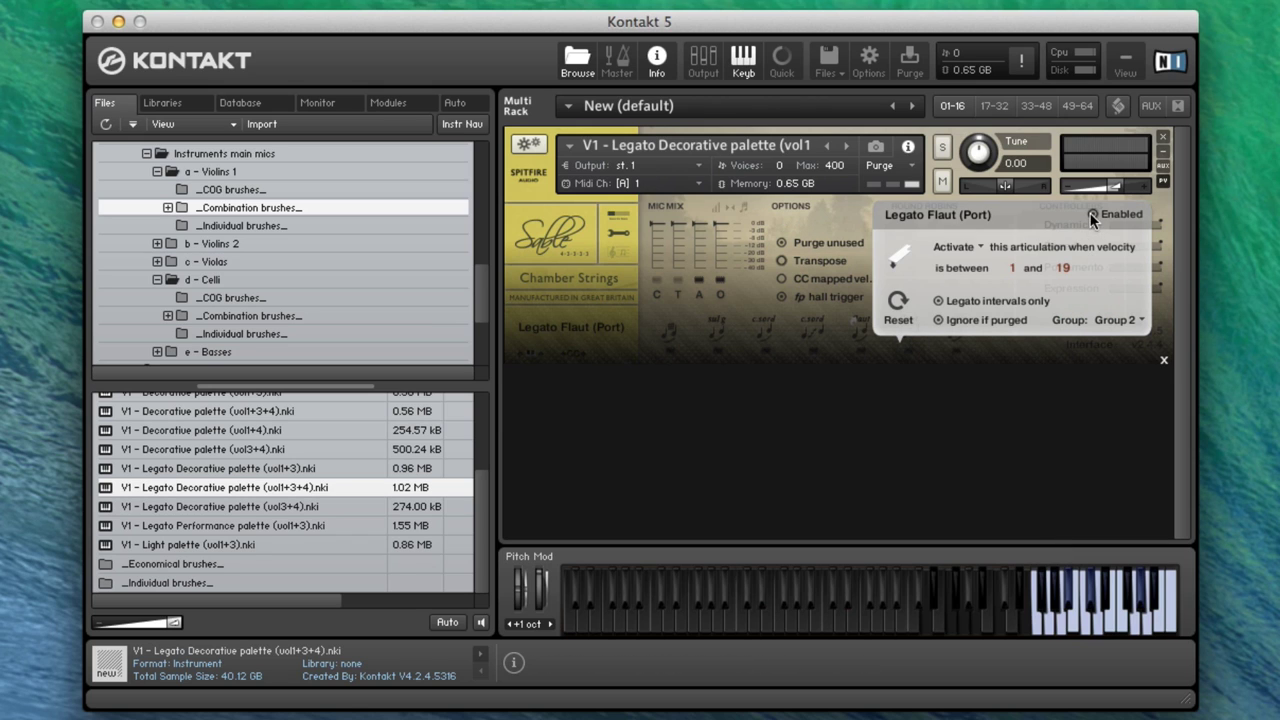
click(686, 311)
click(861, 327)
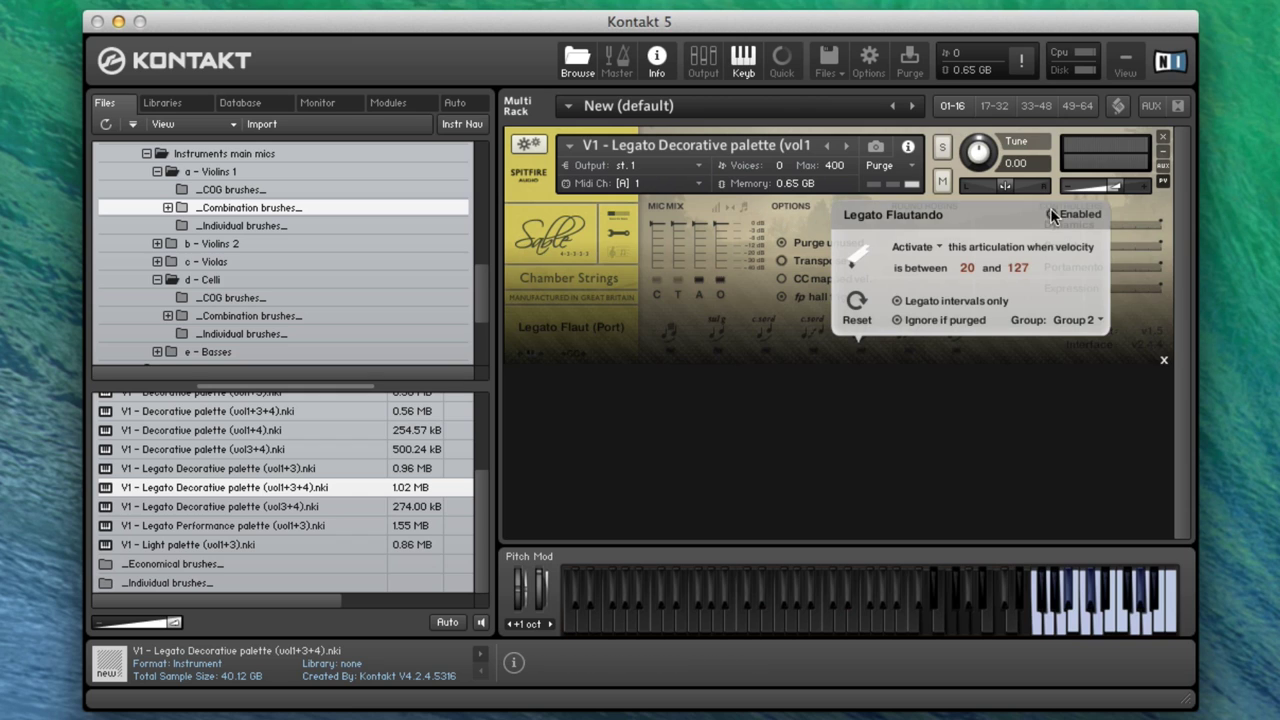
click(755, 291)
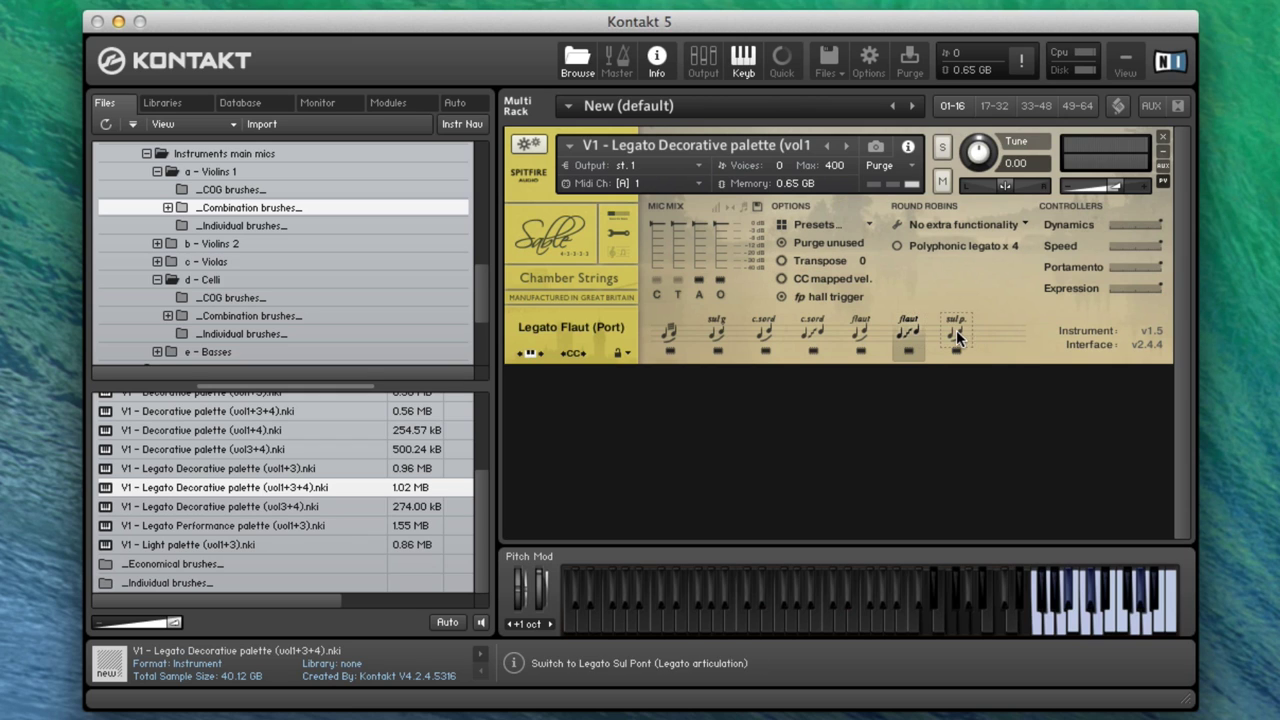
Set the Violins 1 patch to its Legato Sul Pont (sul p.) articulation
click(956, 332)
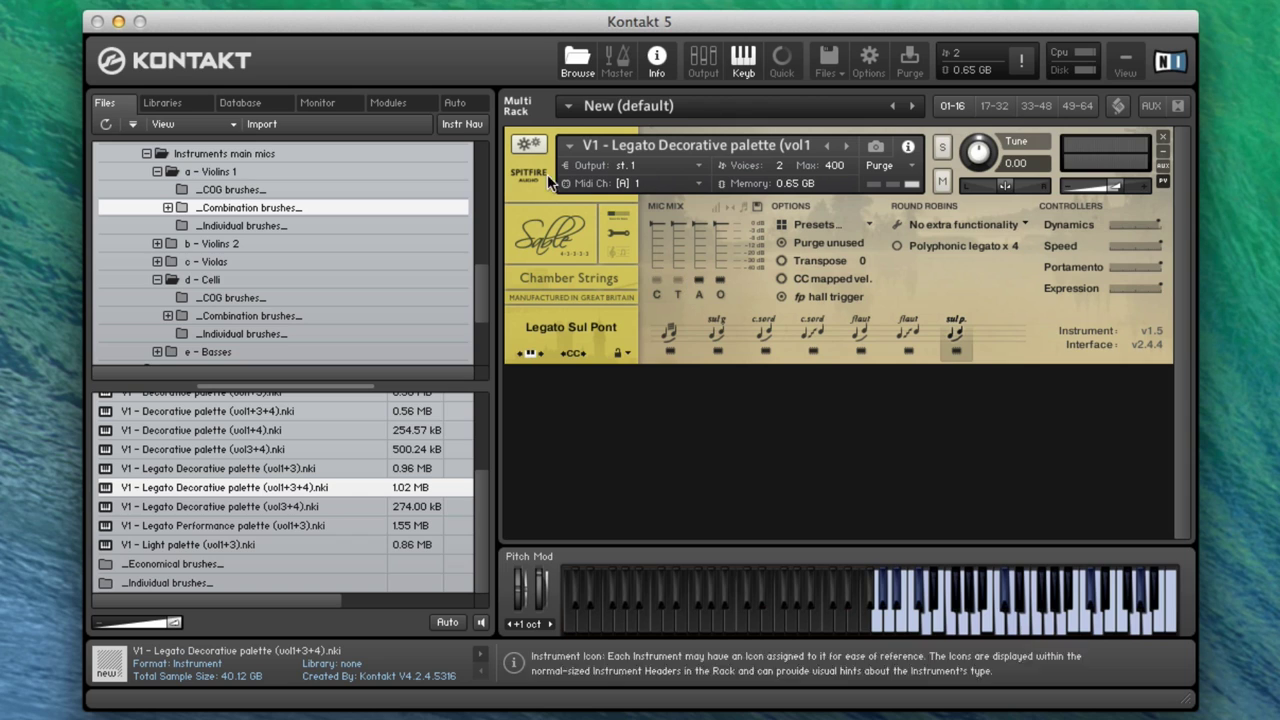
Load VC - Legato Decorative palette (vol1+3+4).nki from celli Combination brushes over the violins
click(253, 318)
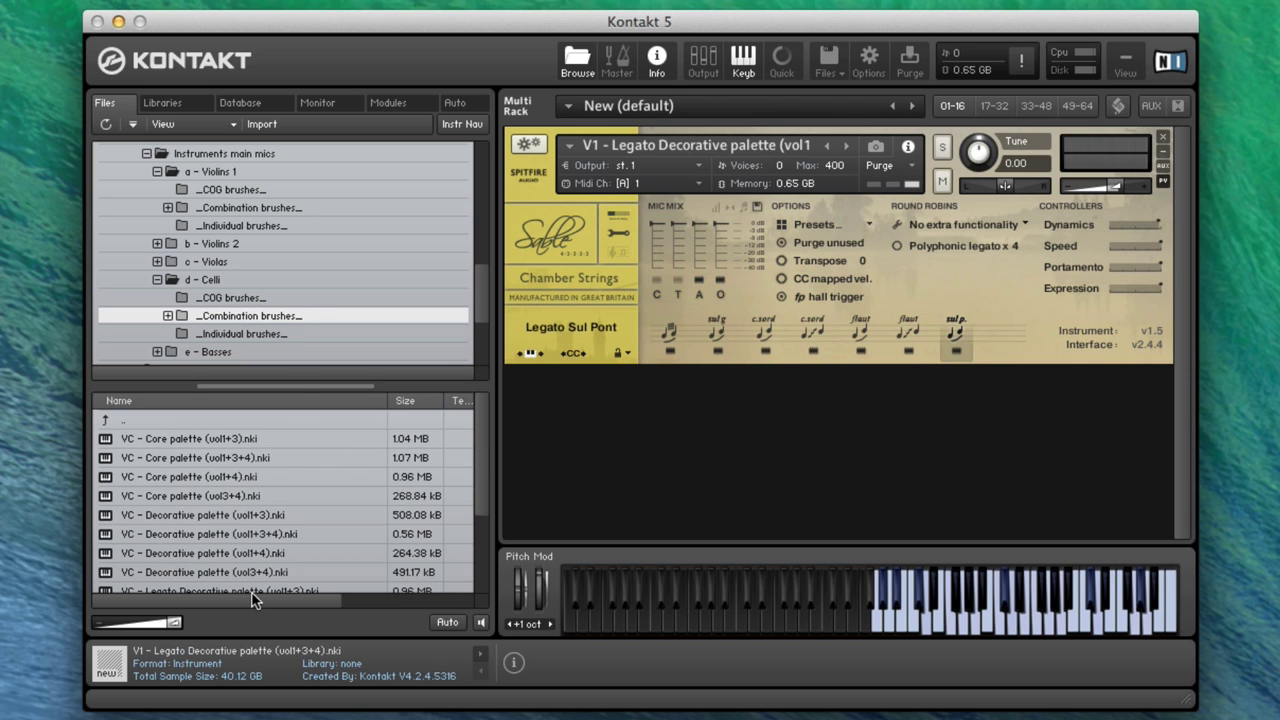
scroll(269, 550, down, 3)
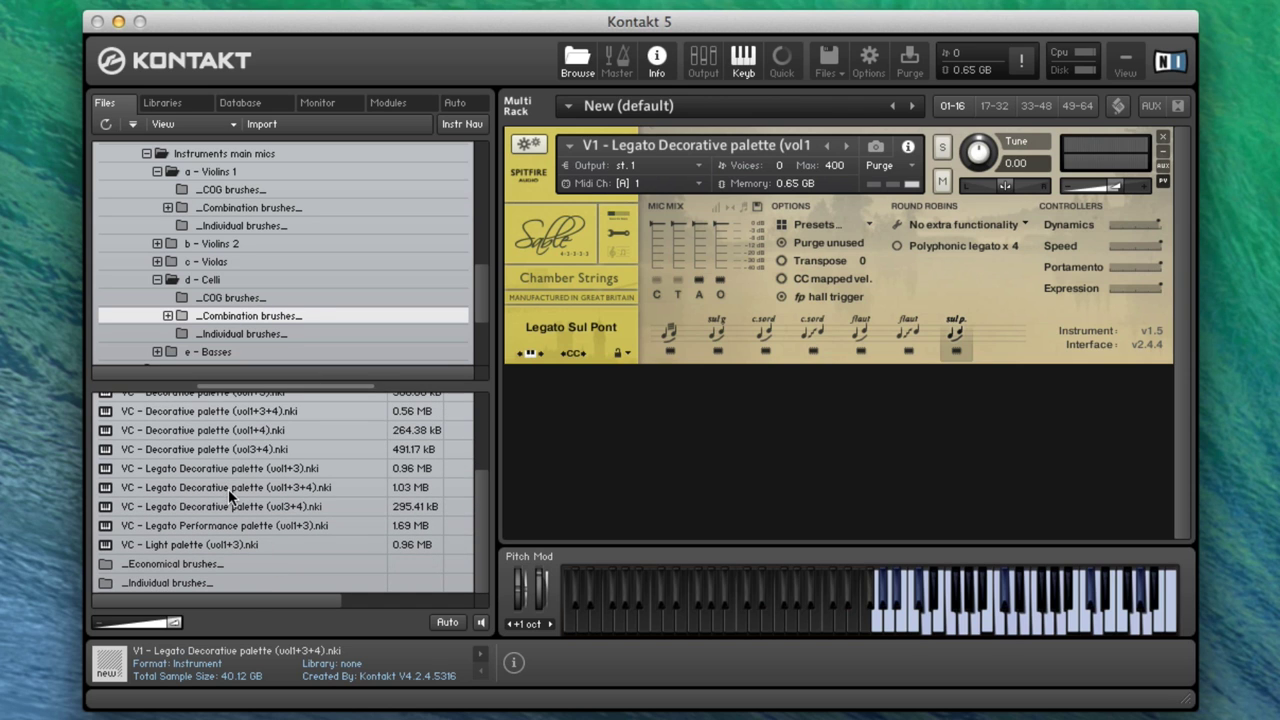
drag(227, 489, 739, 221)
click(866, 224)
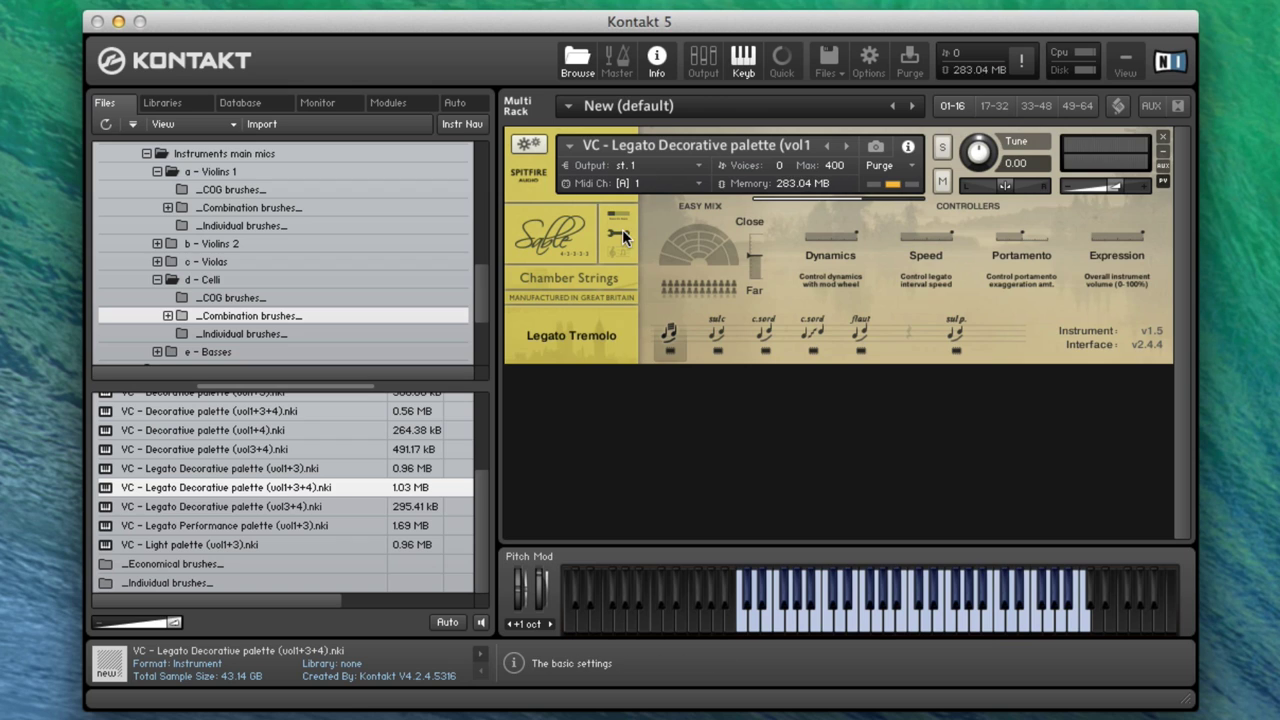
click(619, 232)
Load the C and T microphone signals into the cello patch's mic mix
click(657, 279)
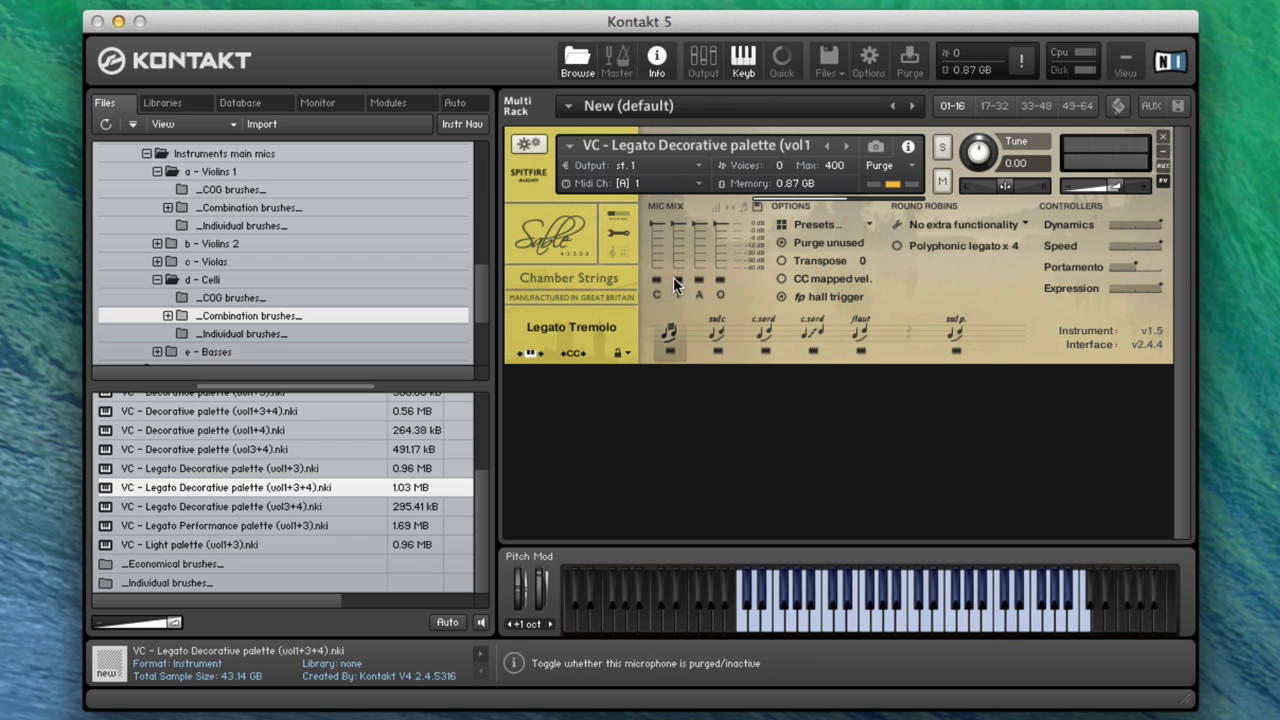
click(677, 279)
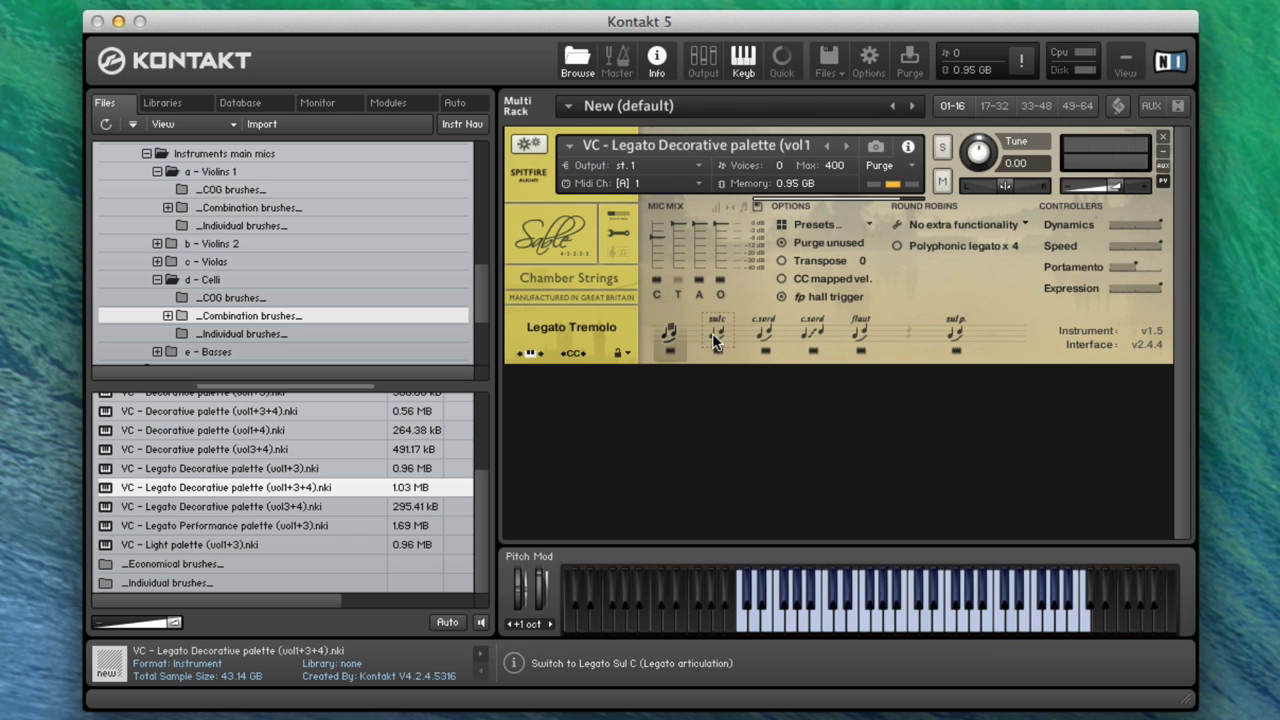
Set Legato CS to activate by velocity range, with minimum velocity 20
click(765, 326)
click(810, 333)
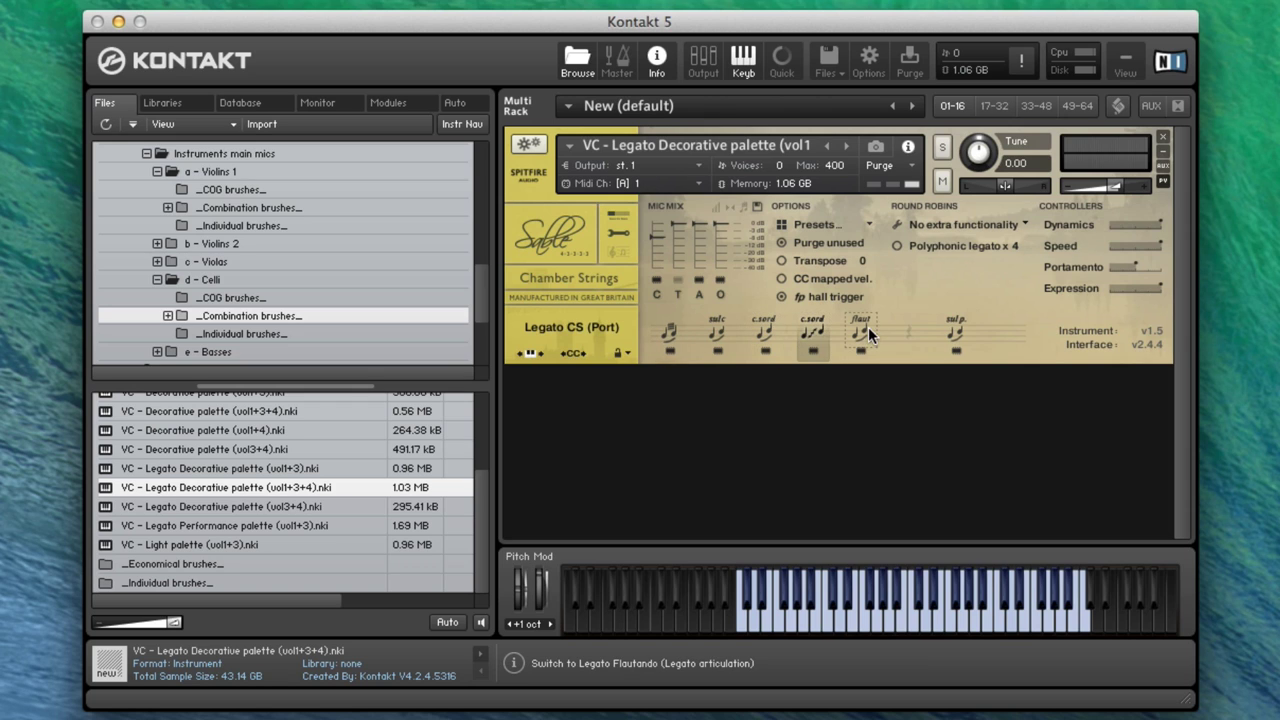
click(772, 327)
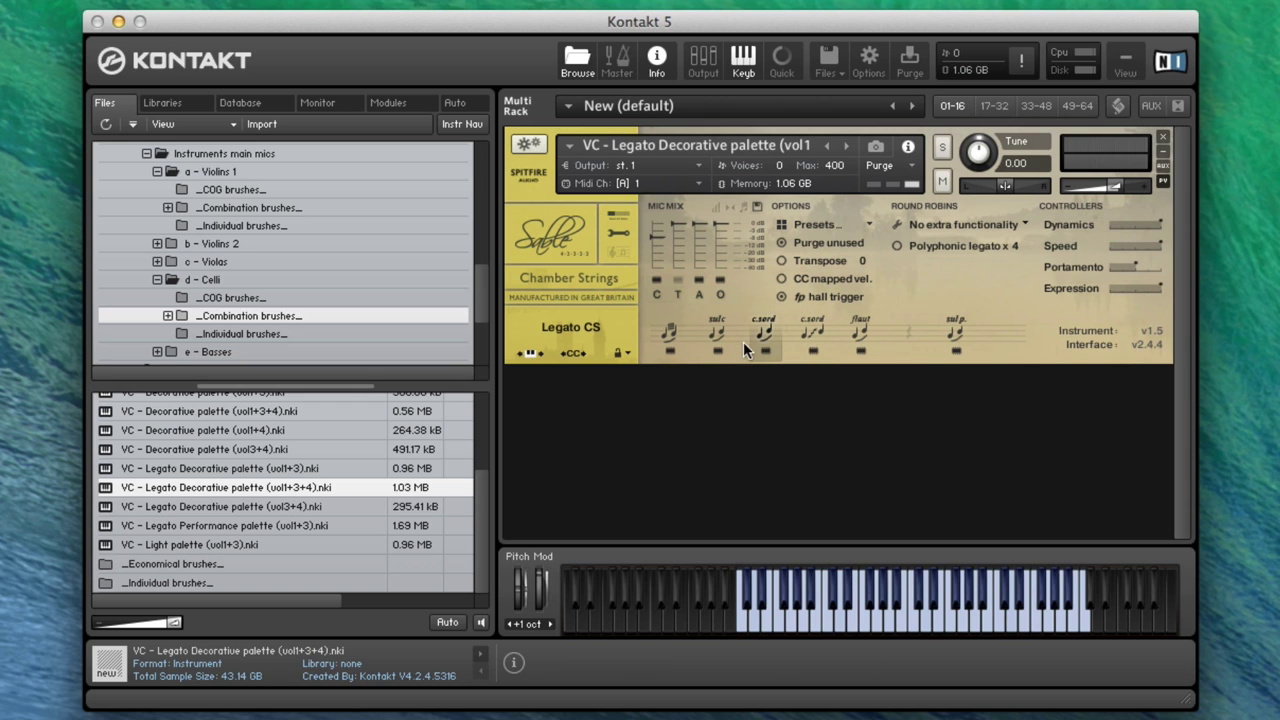
click(774, 338)
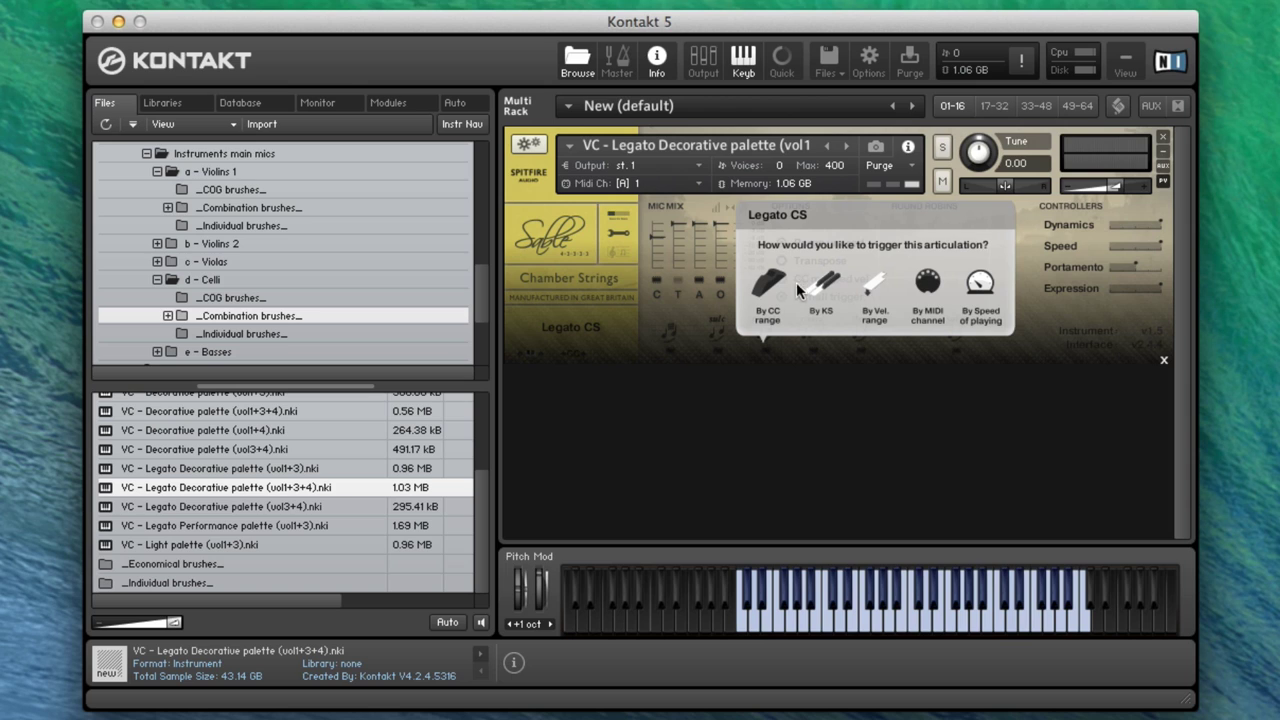
click(876, 284)
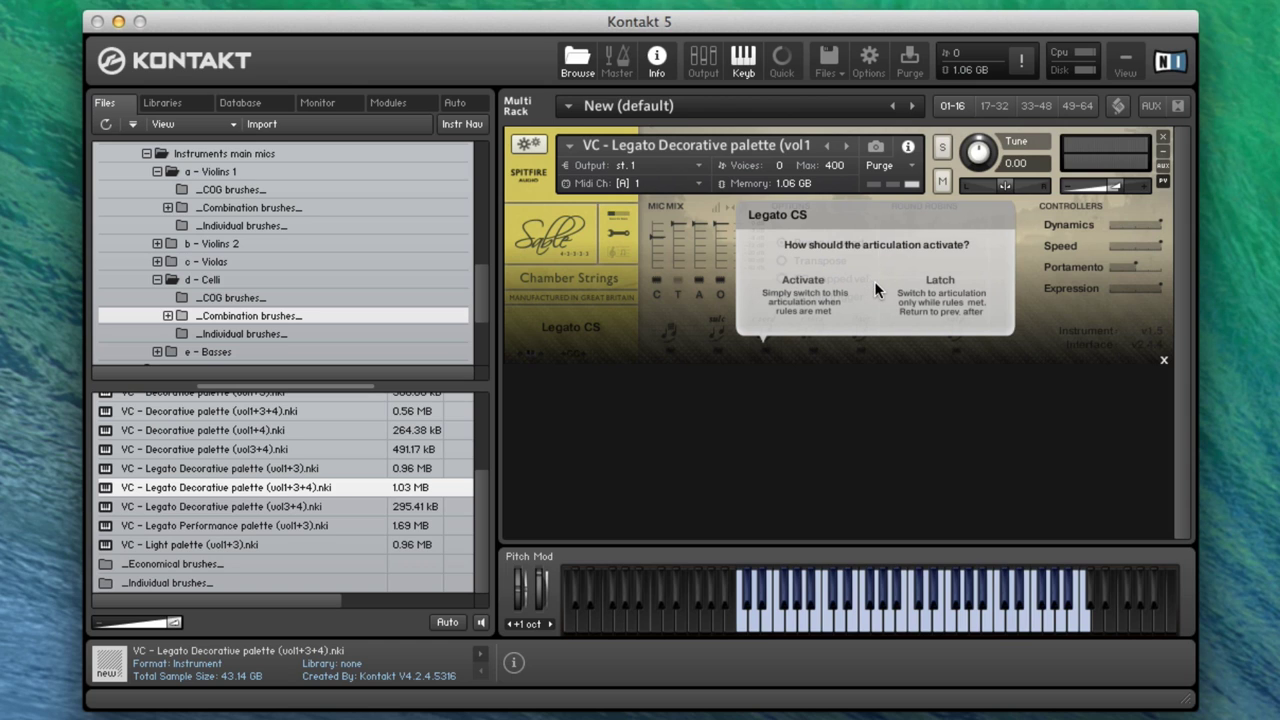
click(812, 278)
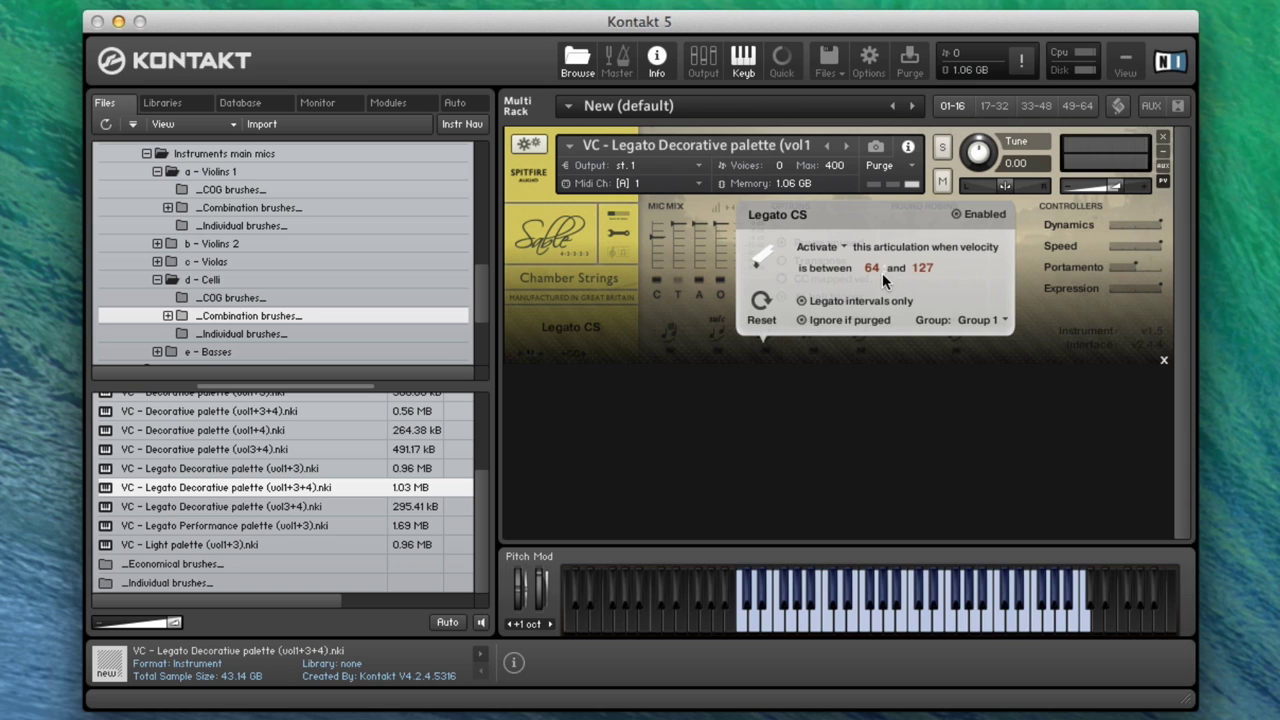
drag(871, 264, 880, 362)
drag(881, 227, 882, 224)
Set Legato CS (Port) to activate by velocity range from 1 to 19
click(814, 330)
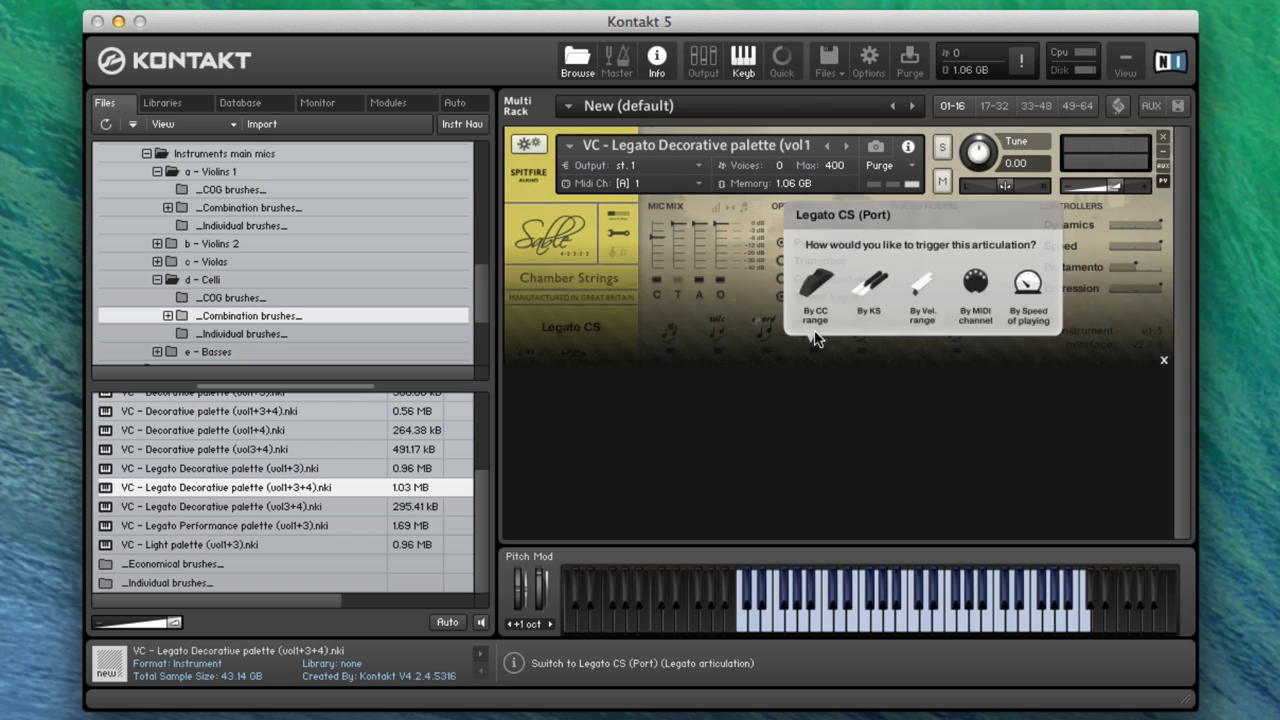
click(920, 285)
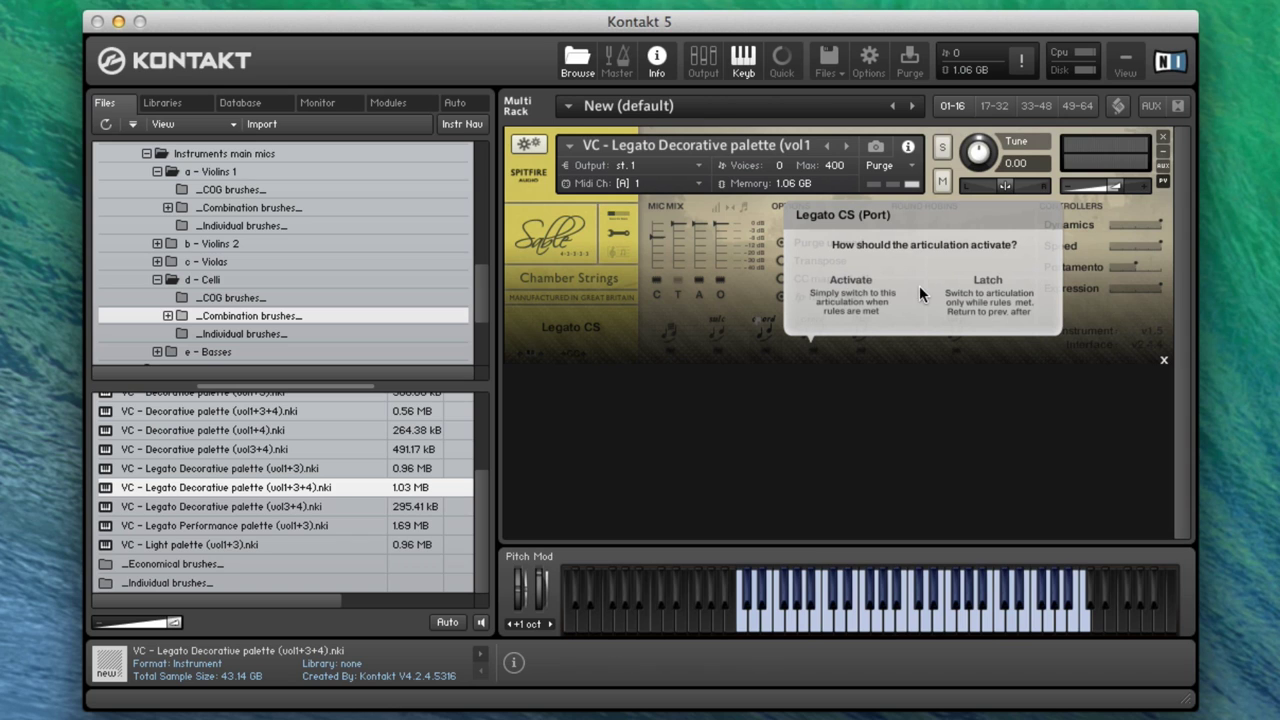
click(851, 280)
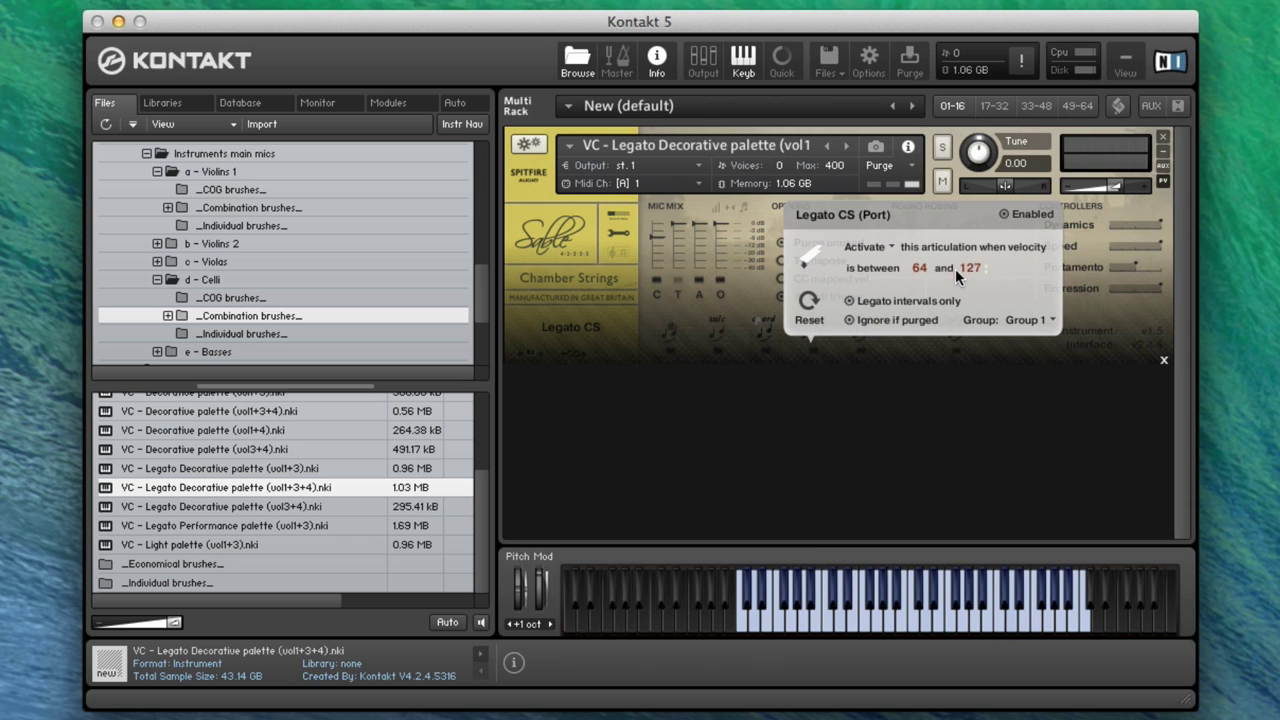
drag(921, 261, 957, 517)
drag(969, 267, 974, 381)
drag(975, 446, 974, 502)
Dismiss the velocity popup and put the cello Legato Decorative palette on Legato Flautando
click(811, 334)
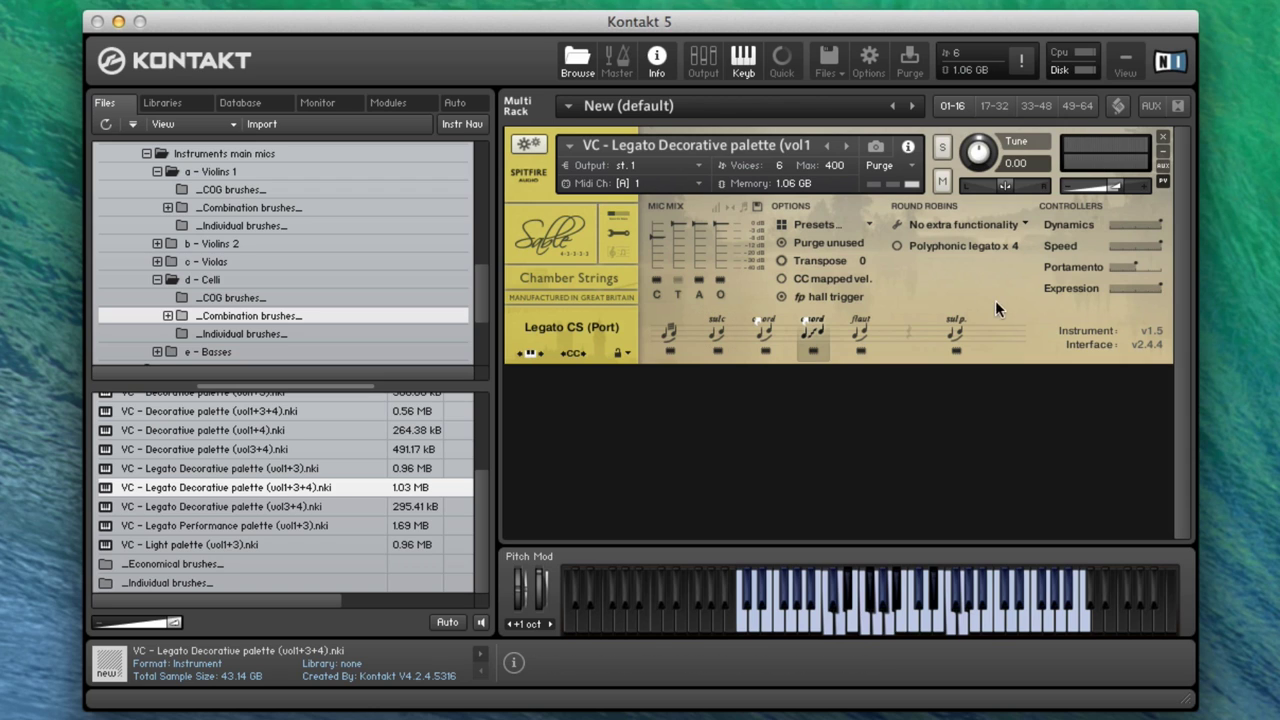
click(852, 331)
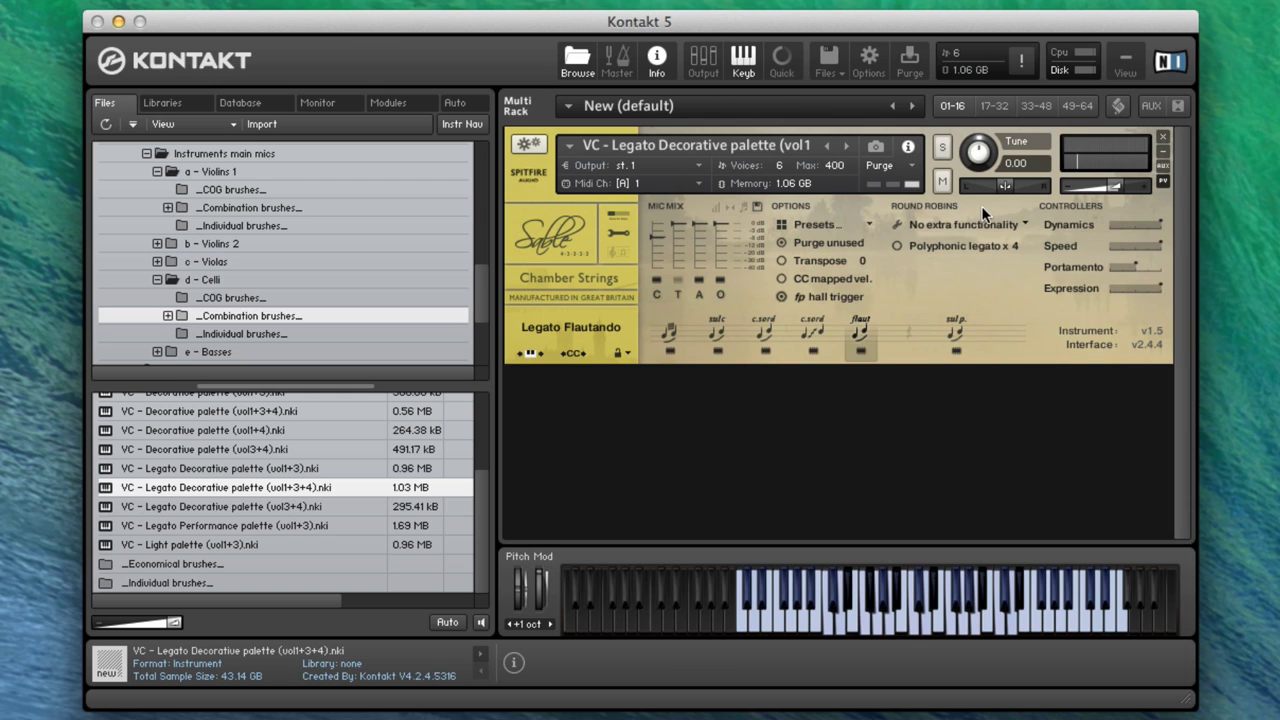
Select the sul p. articulation so the cello Legato Decorative palette plays Legato Sul Pont
click(955, 333)
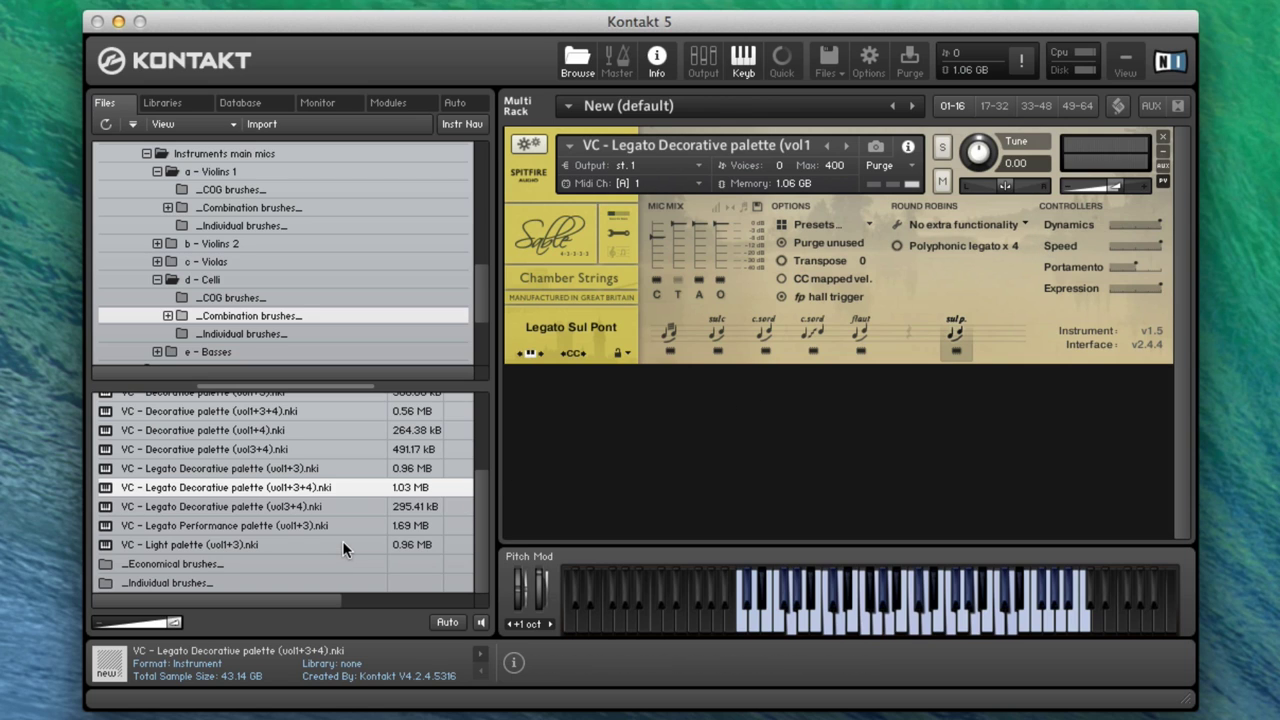
Load the V1 Legato Decorative palette from Violins 1 Combination brushes into the rack
click(157, 280)
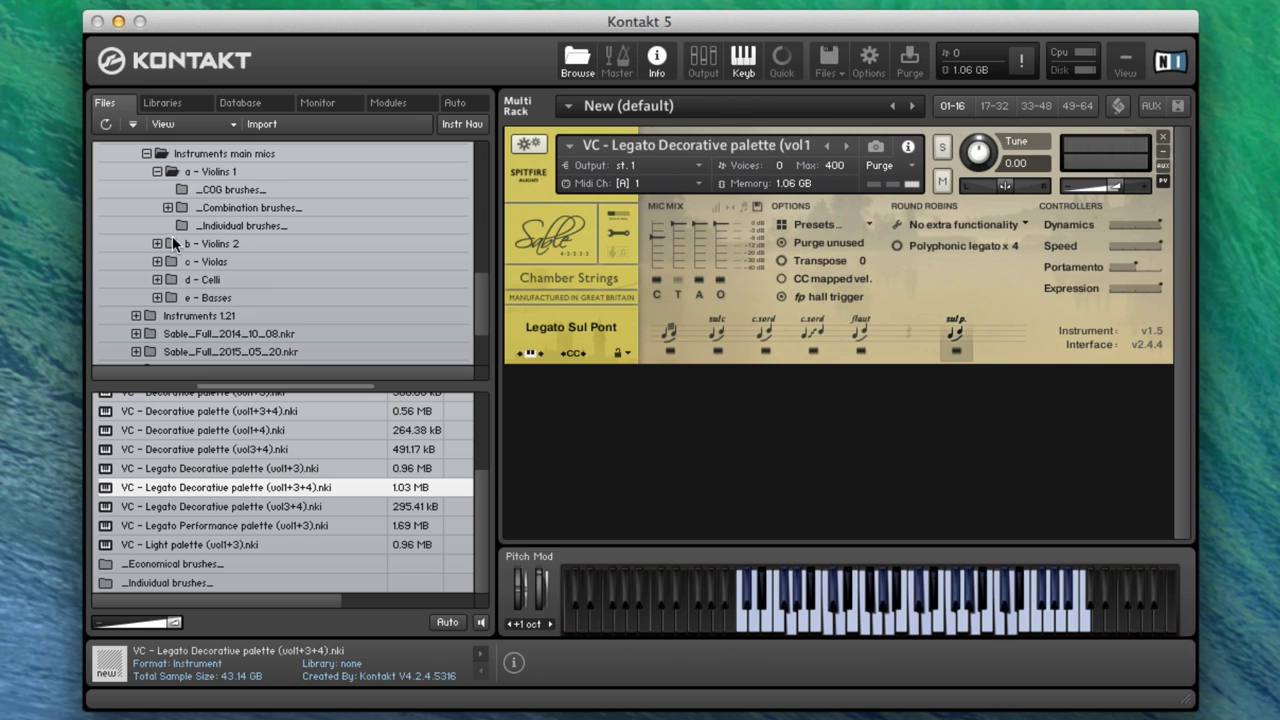
click(157, 243)
click(231, 206)
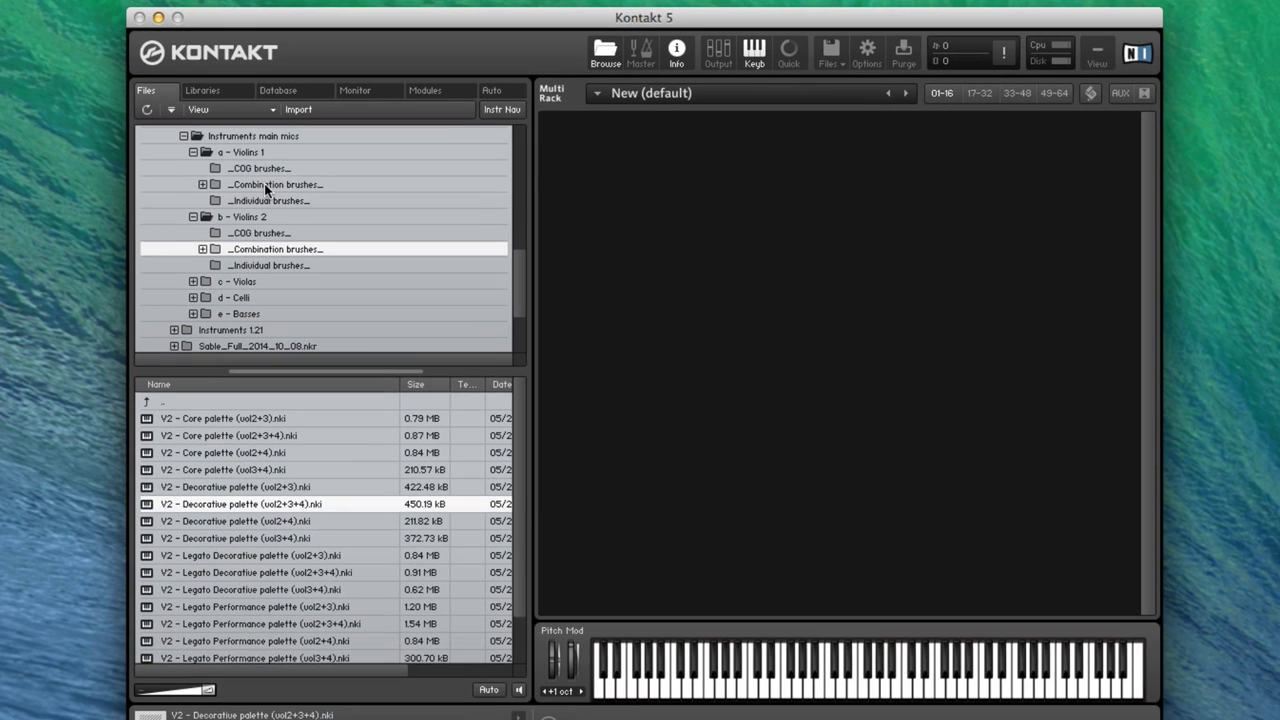
click(244, 202)
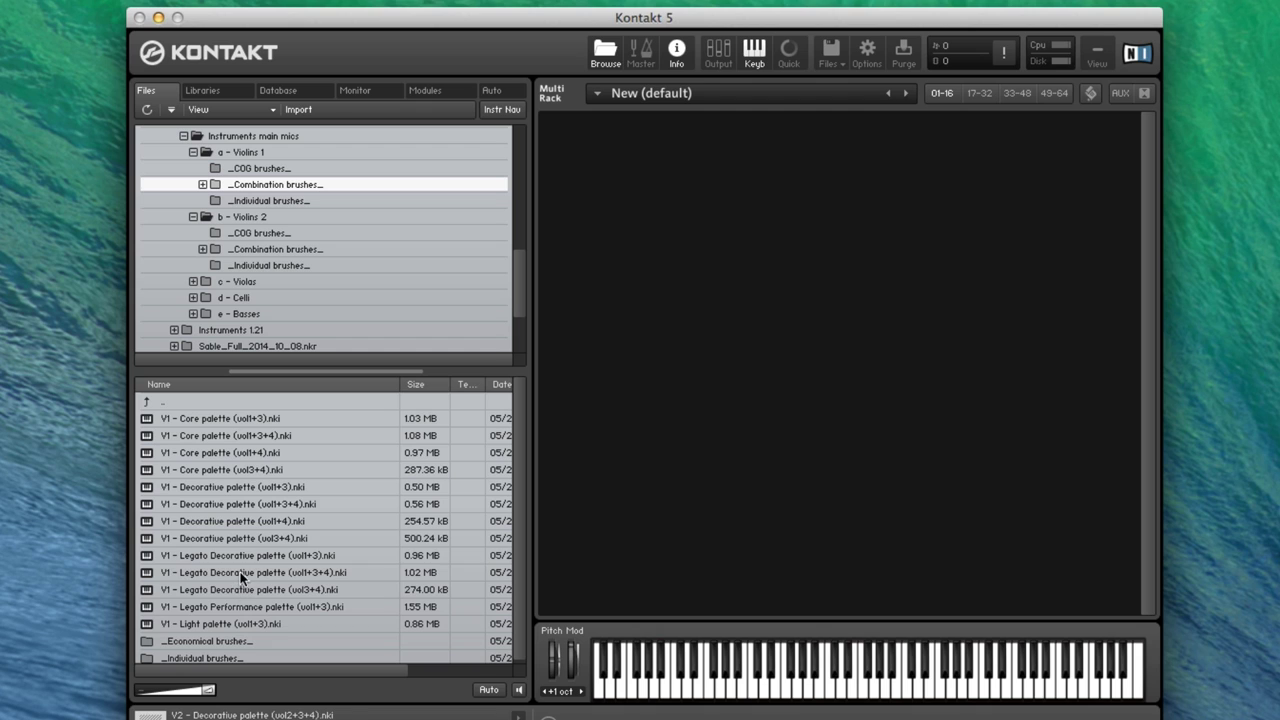
drag(238, 573, 718, 340)
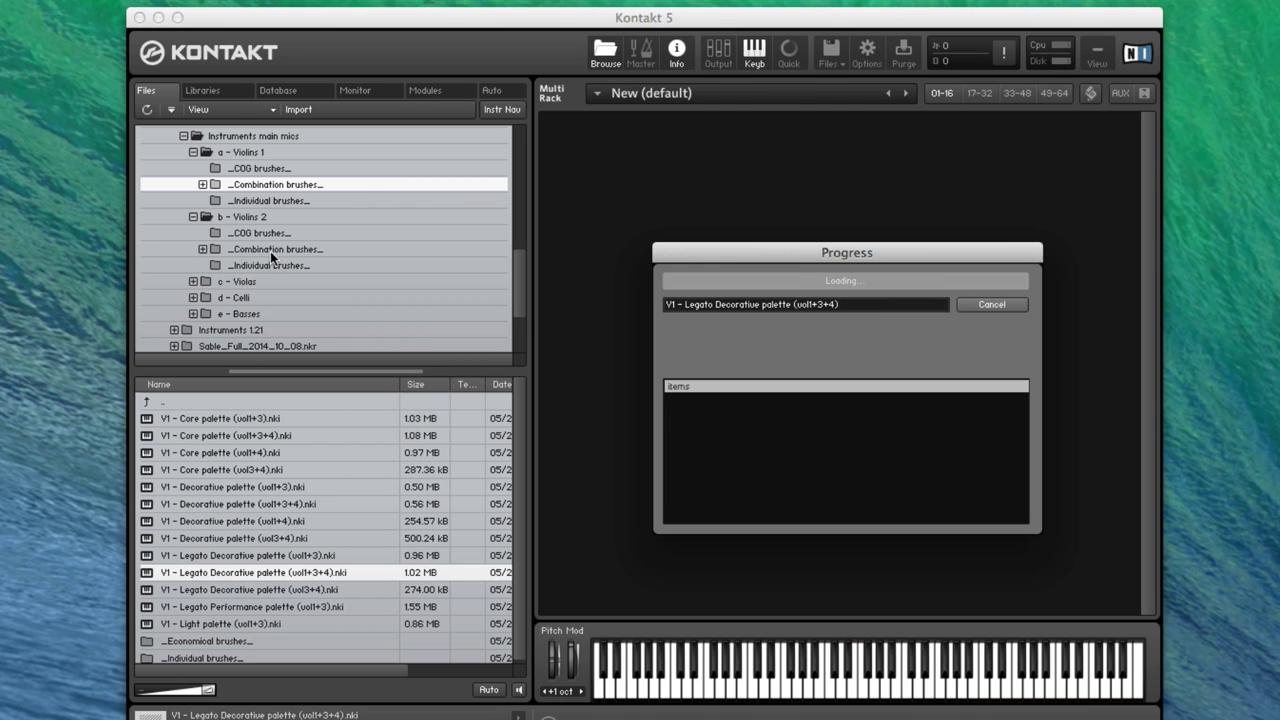
Load the V2 Legato Decorative palette from Violins 2 Combination brushes below V1
click(272, 249)
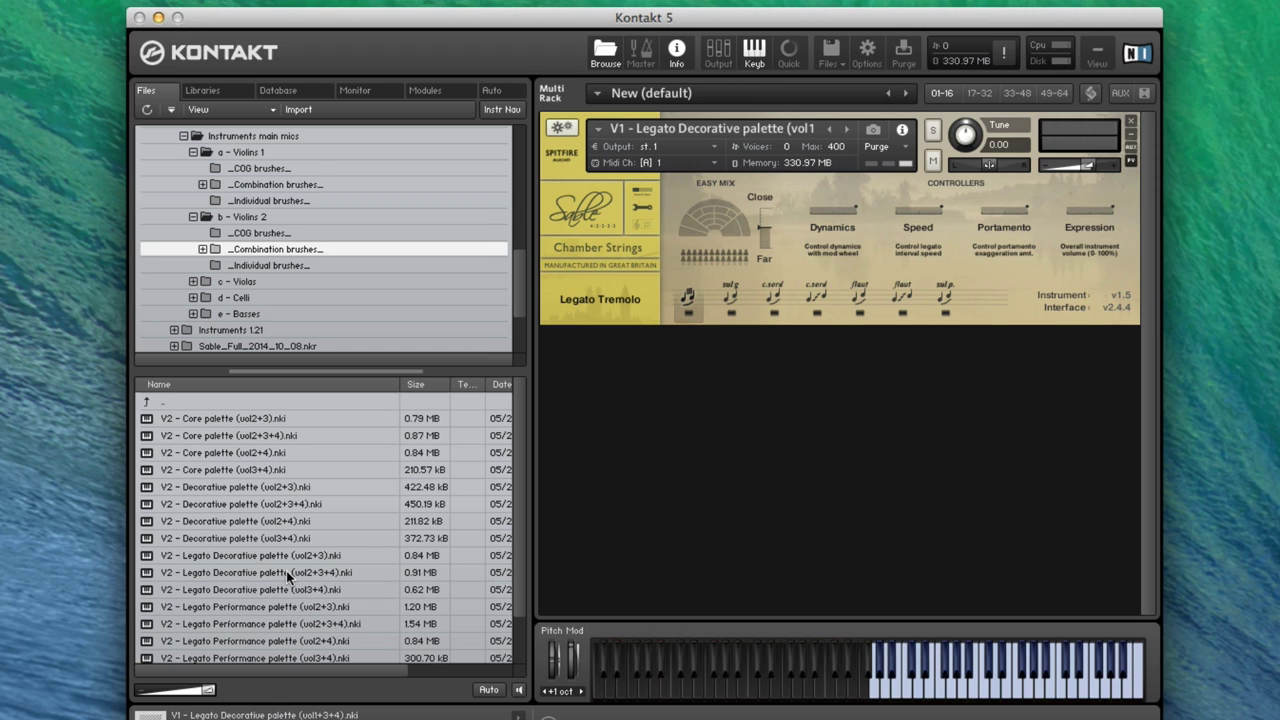
drag(288, 573, 718, 476)
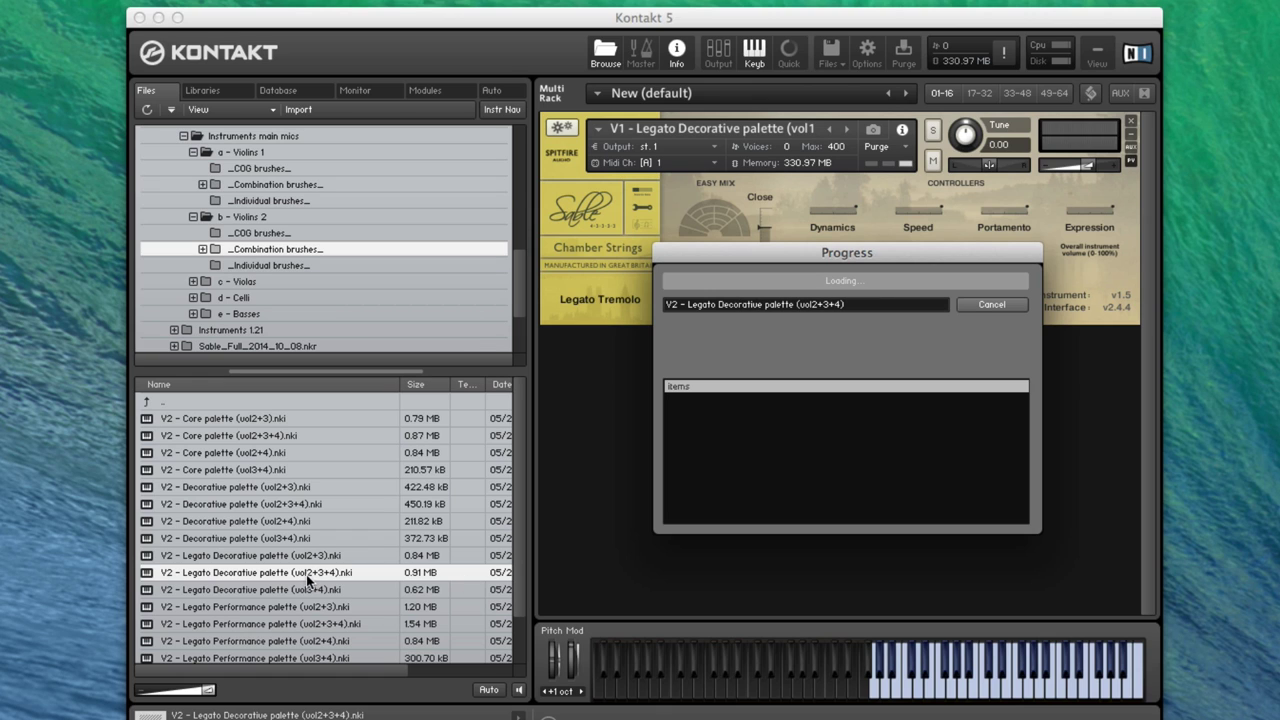
drag(362, 574, 560, 415)
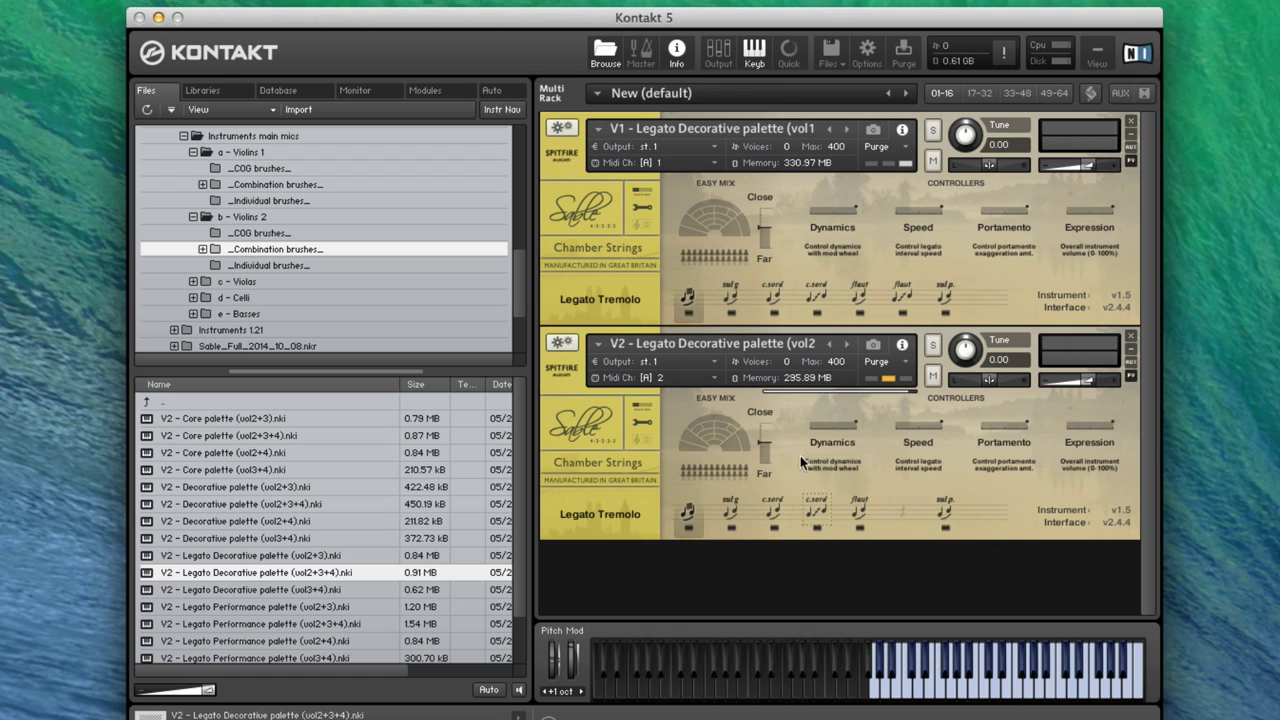
Put V1 on Legato CS and set its trigger to ignore purged samples
click(775, 296)
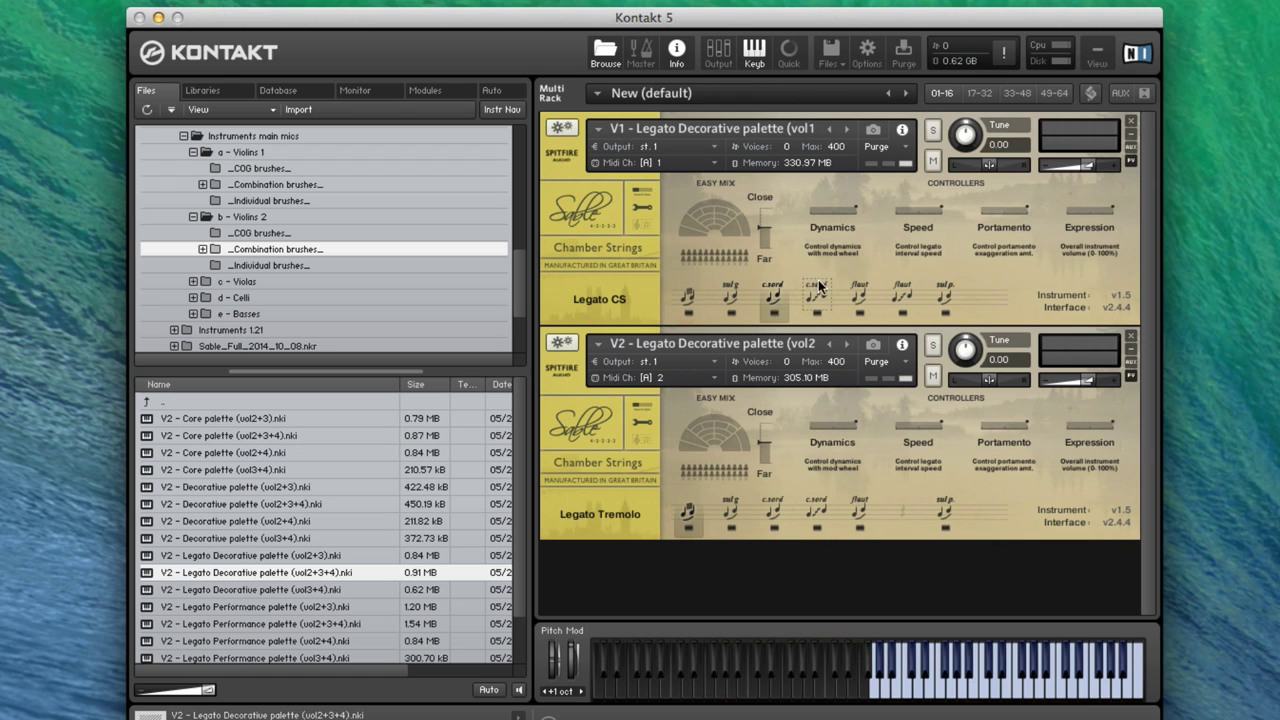
right_click(775, 298)
click(806, 285)
right_click(812, 297)
click(855, 510)
Make V2's Legato CS trigger by velocity range with a lower bound of 20
right_click(775, 509)
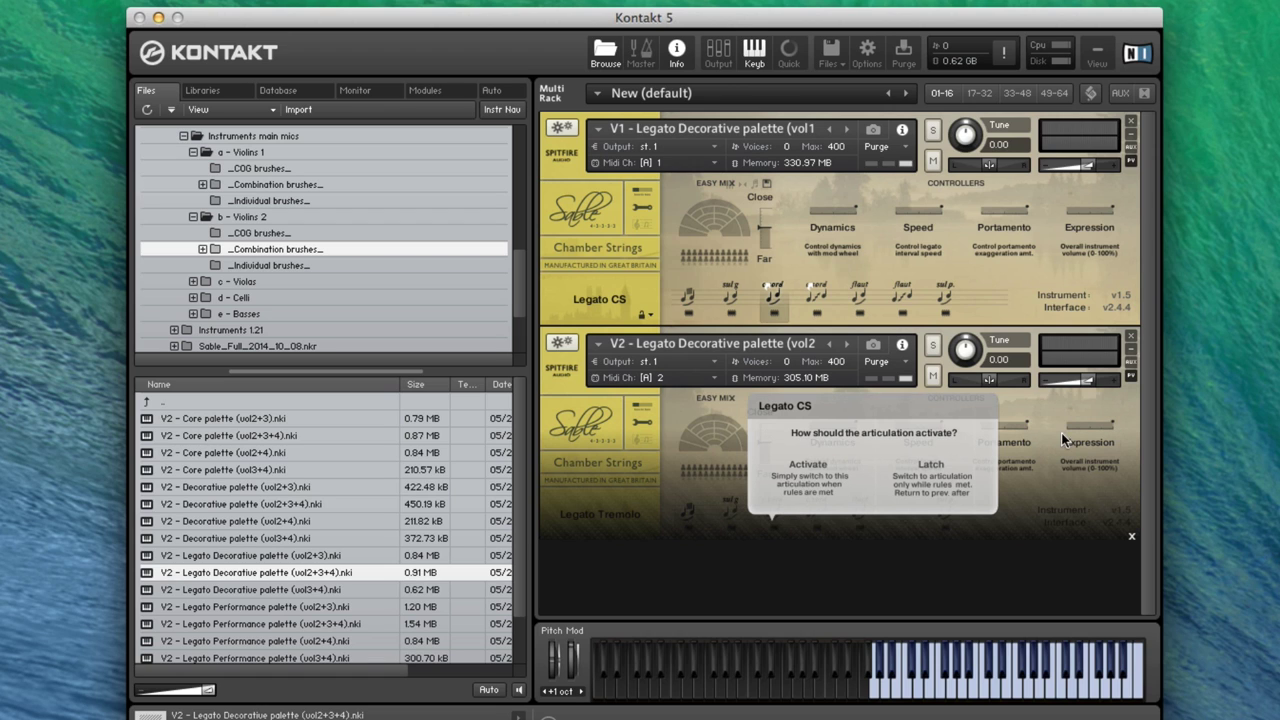
click(795, 495)
click(876, 478)
click(808, 465)
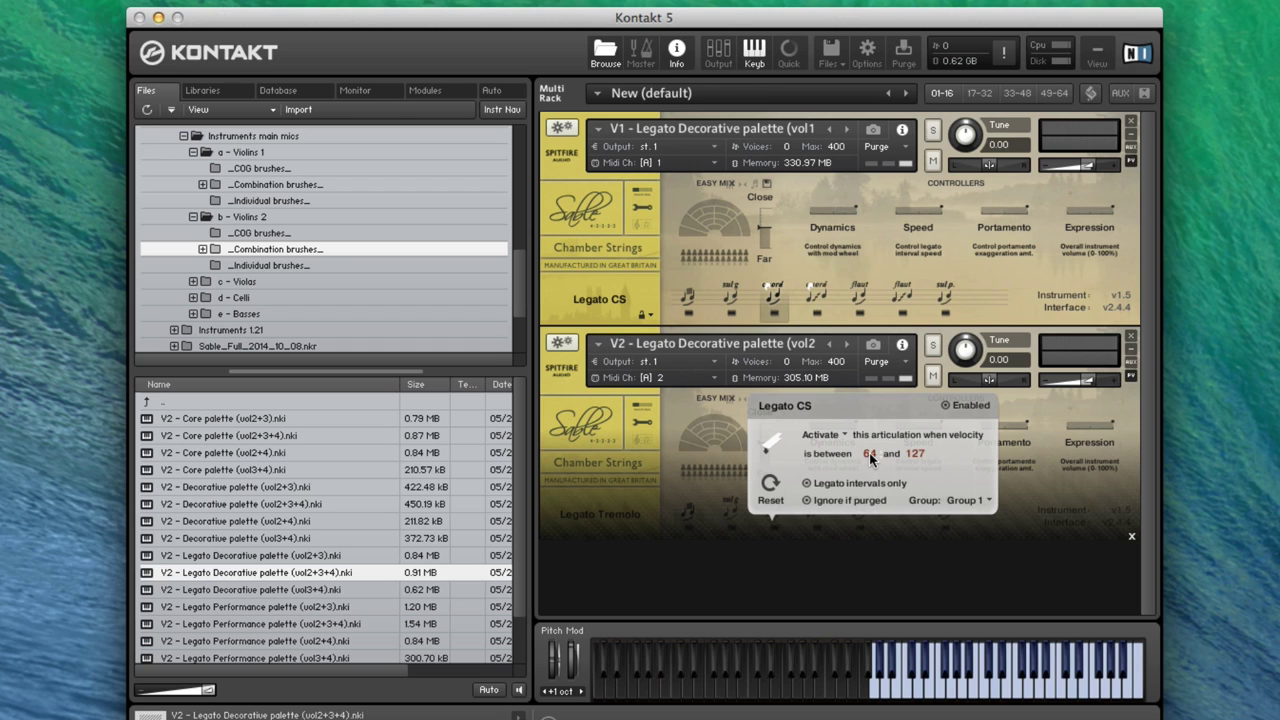
text(0)
key(Return)
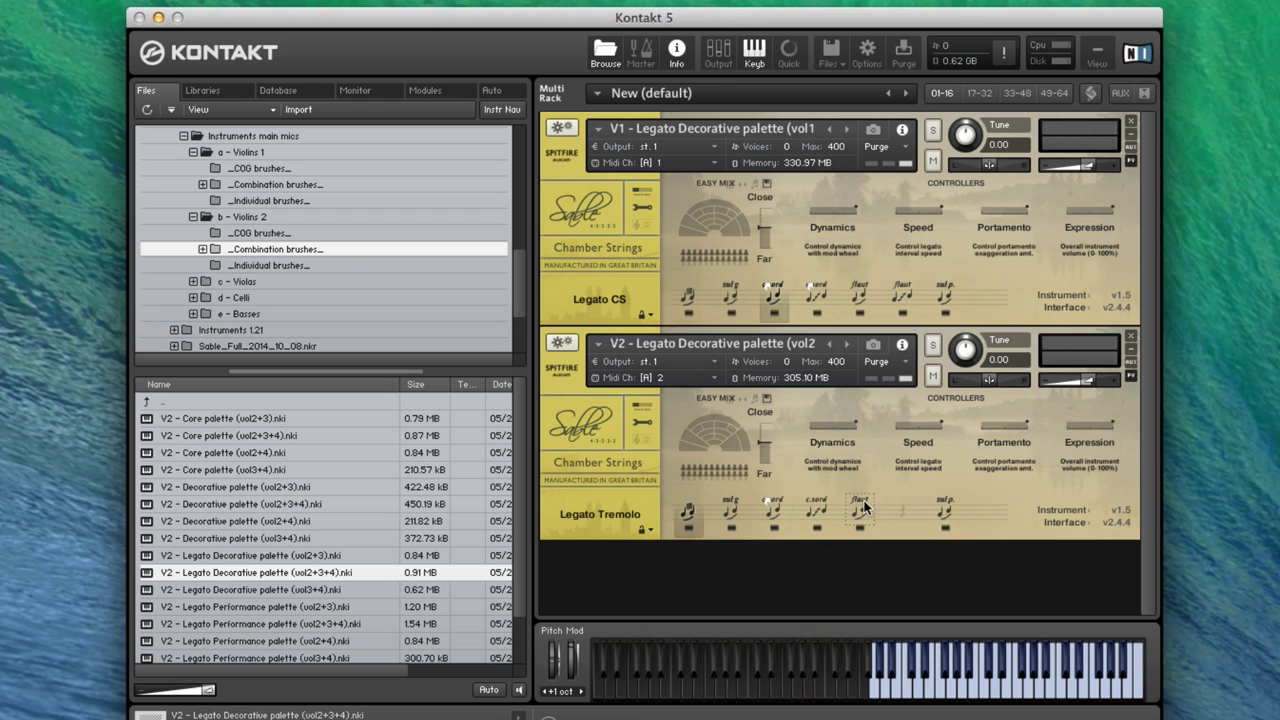
Make V2's Legato CS (Port) trigger by velocity range from 1 to 19
click(818, 511)
click(912, 478)
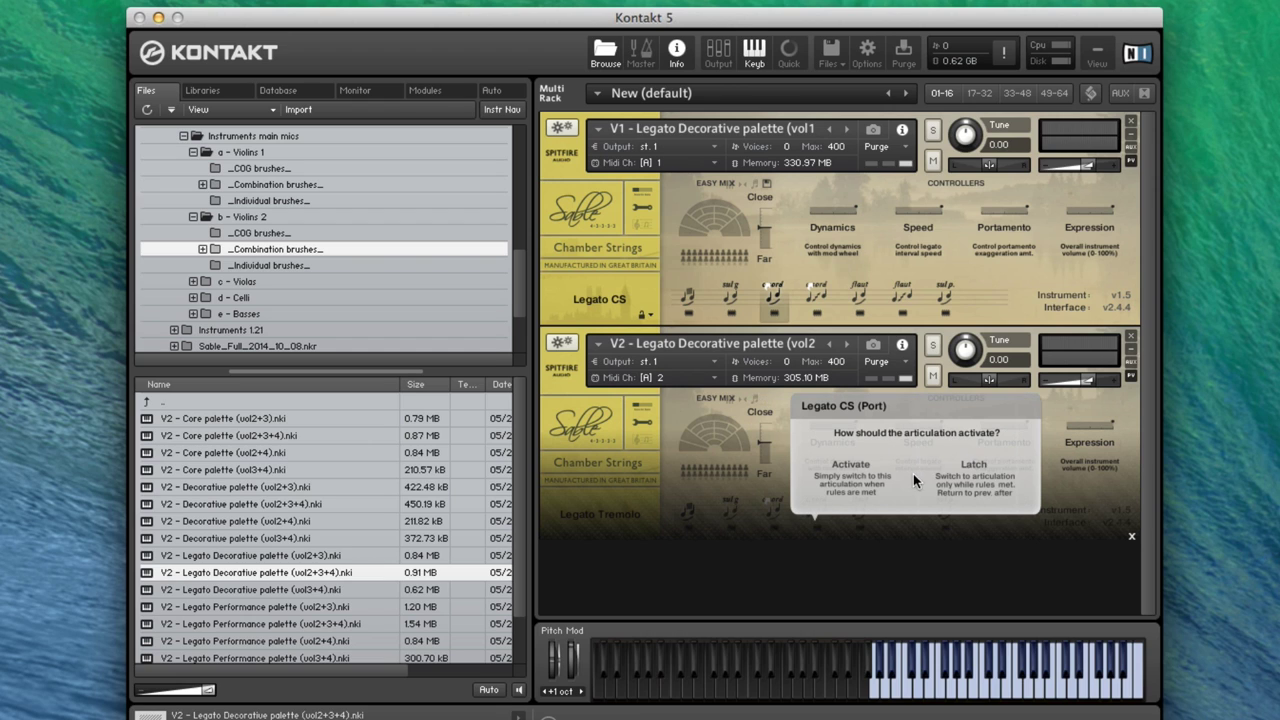
click(842, 468)
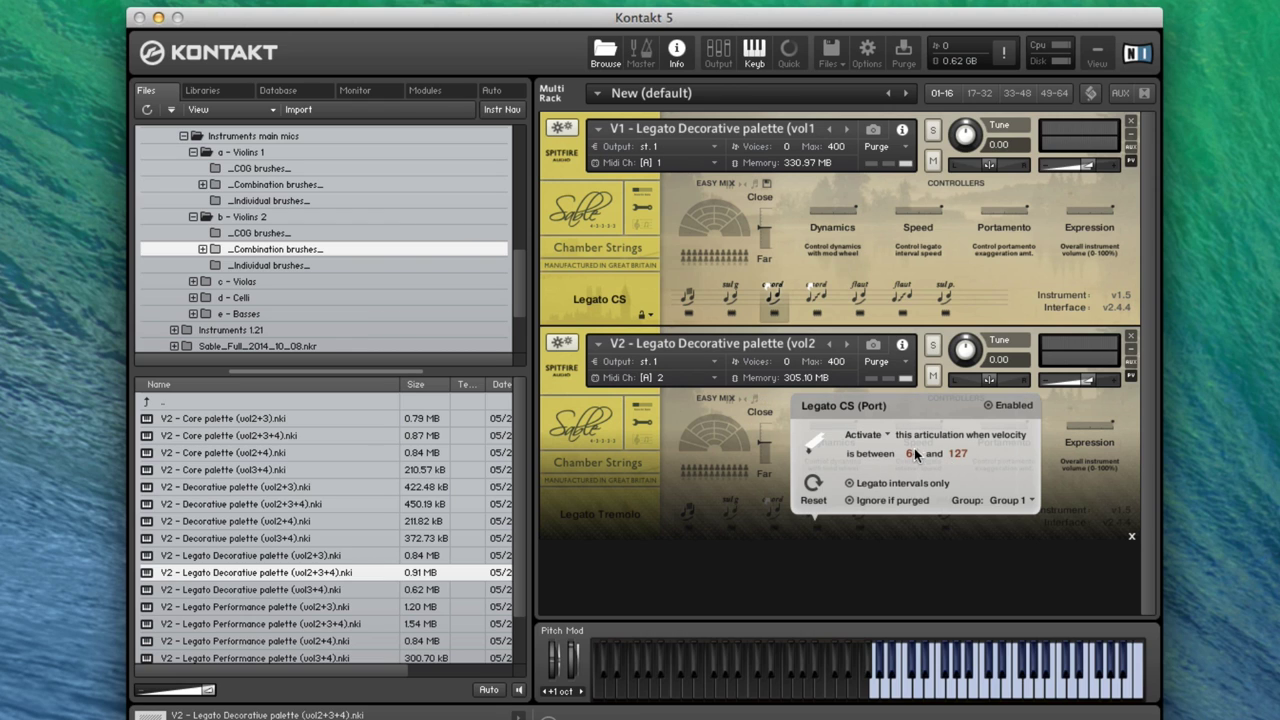
text(1)
key(Return)
double_click(962, 454)
Switch V2 to Legato CS and set its MIDI channel to [A] 1
click(860, 525)
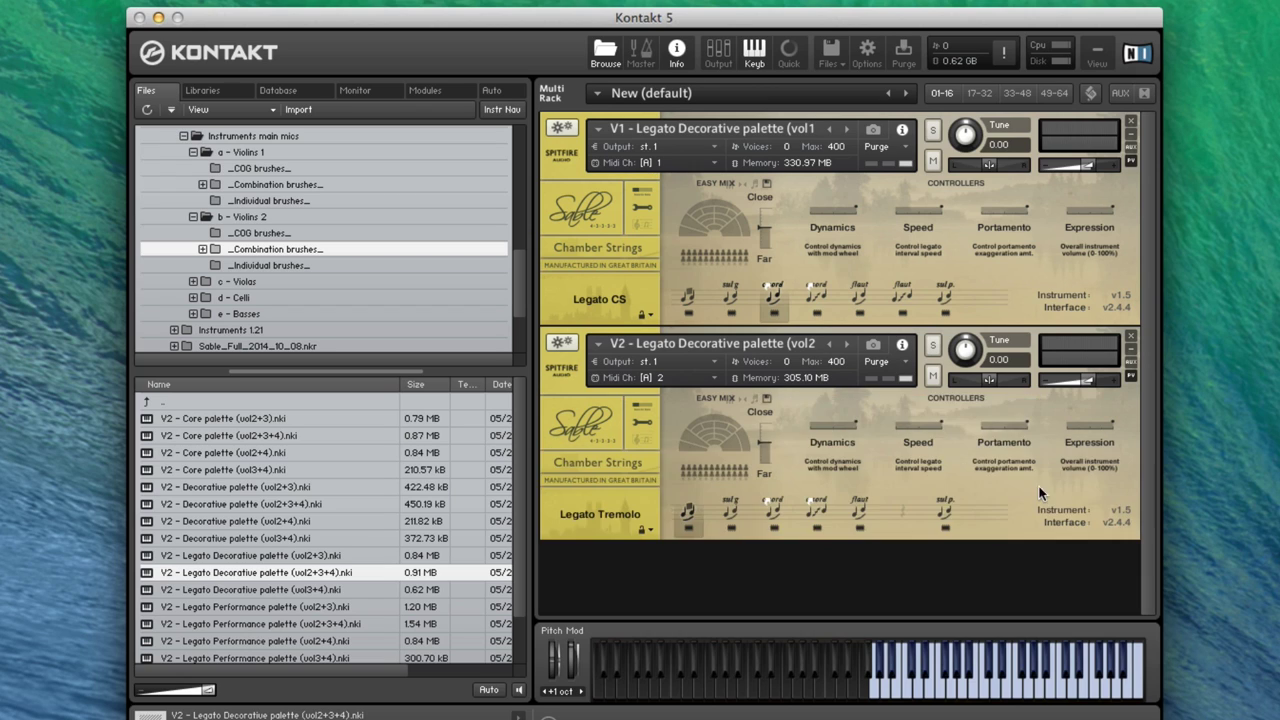
click(776, 502)
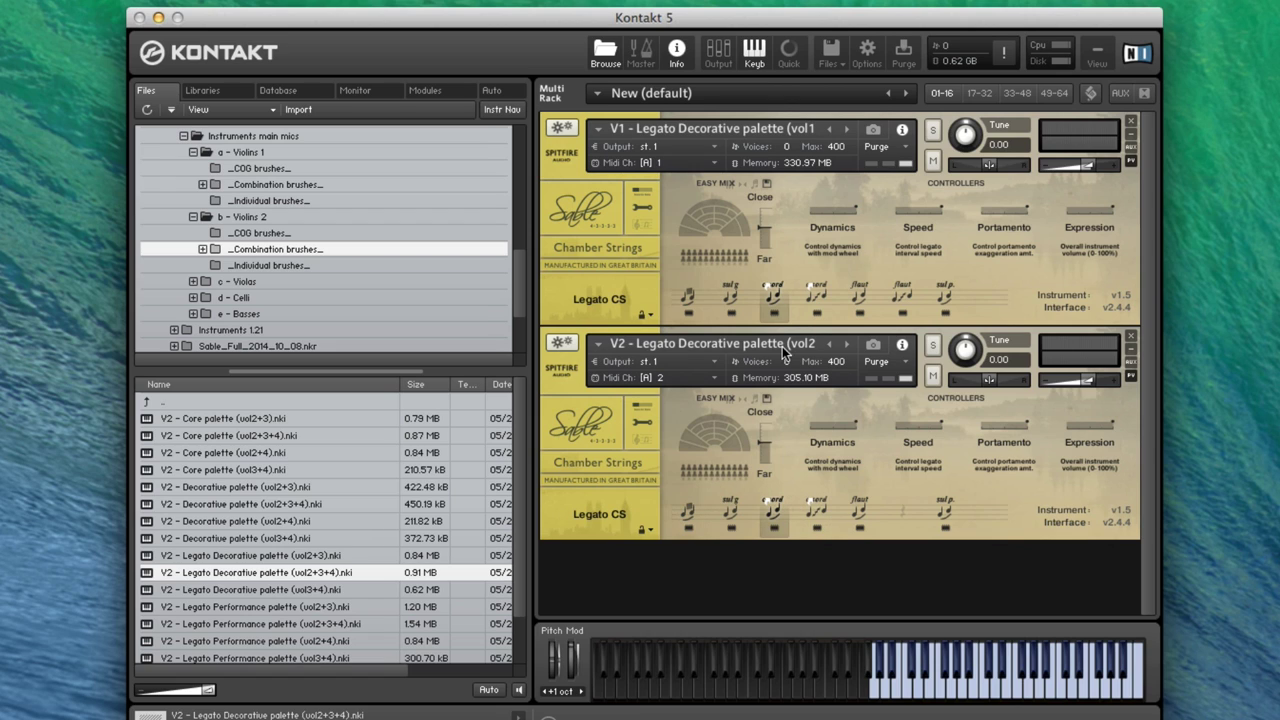
click(715, 377)
mouse_move(840, 412)
click(879, 413)
Match V1 and V2 mic mixes: two positions off and O on for each
click(648, 421)
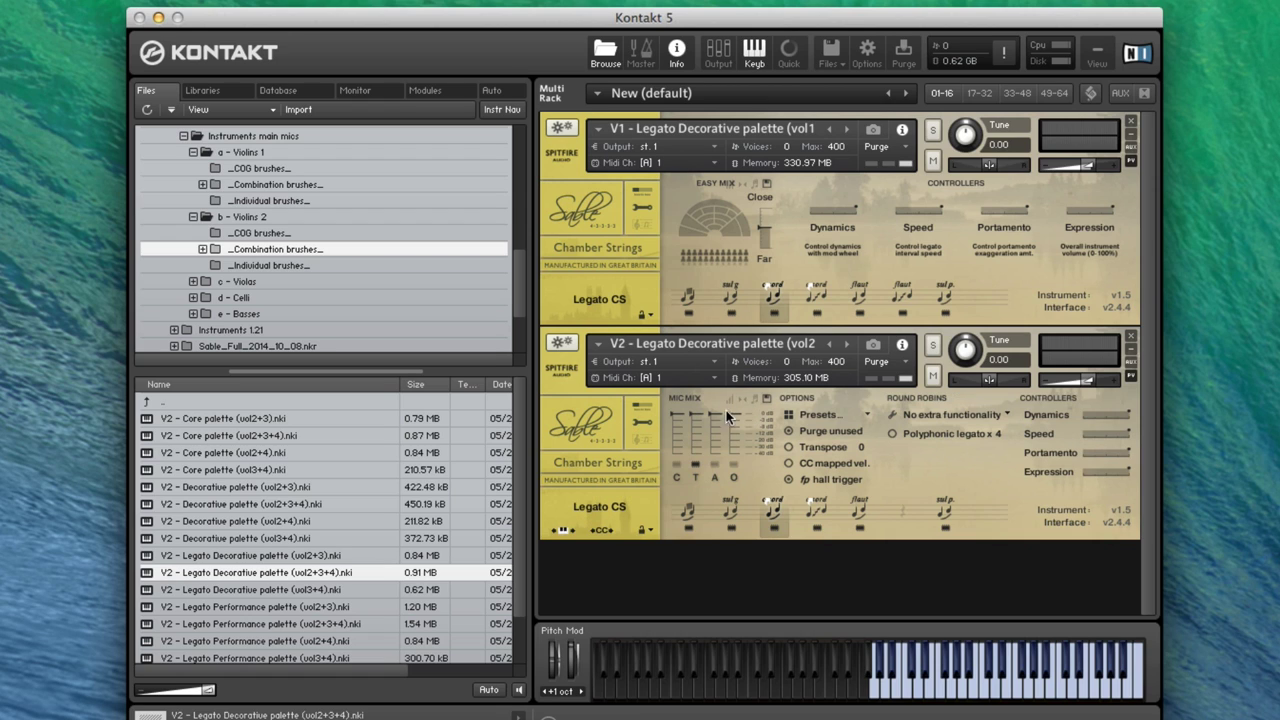
click(640, 205)
click(697, 249)
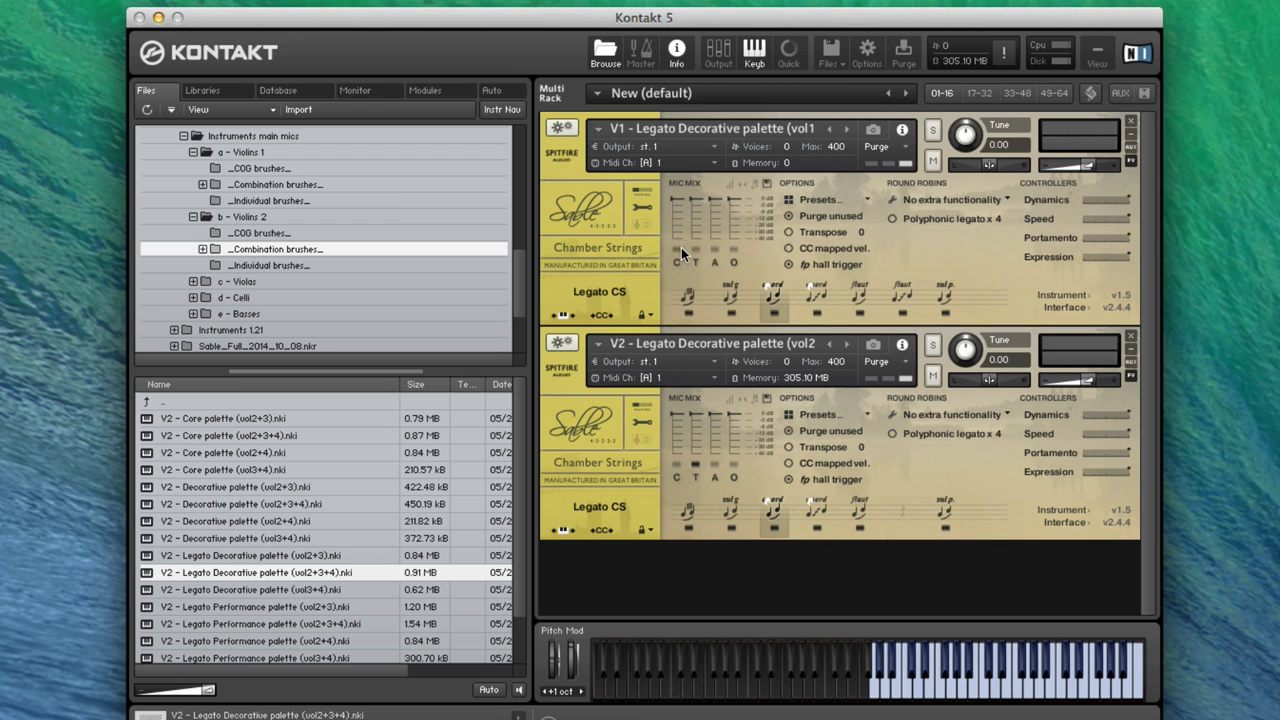
click(715, 248)
click(734, 249)
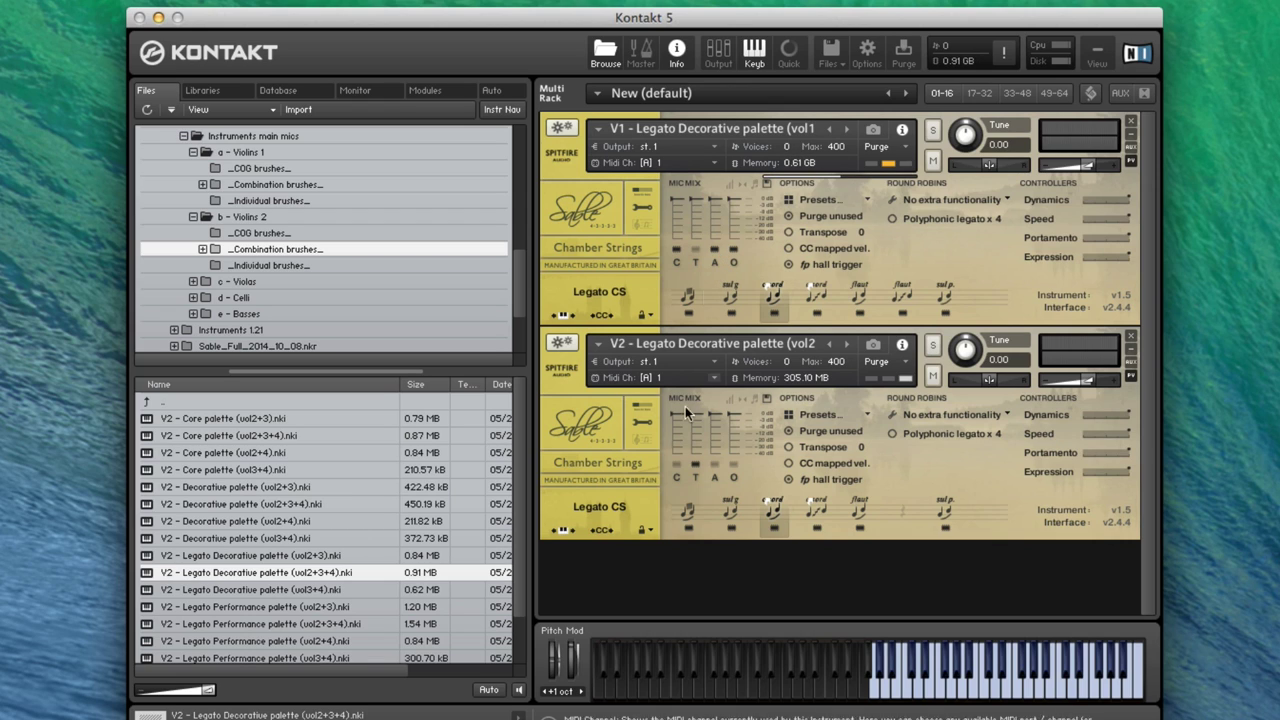
click(694, 466)
click(714, 464)
click(736, 463)
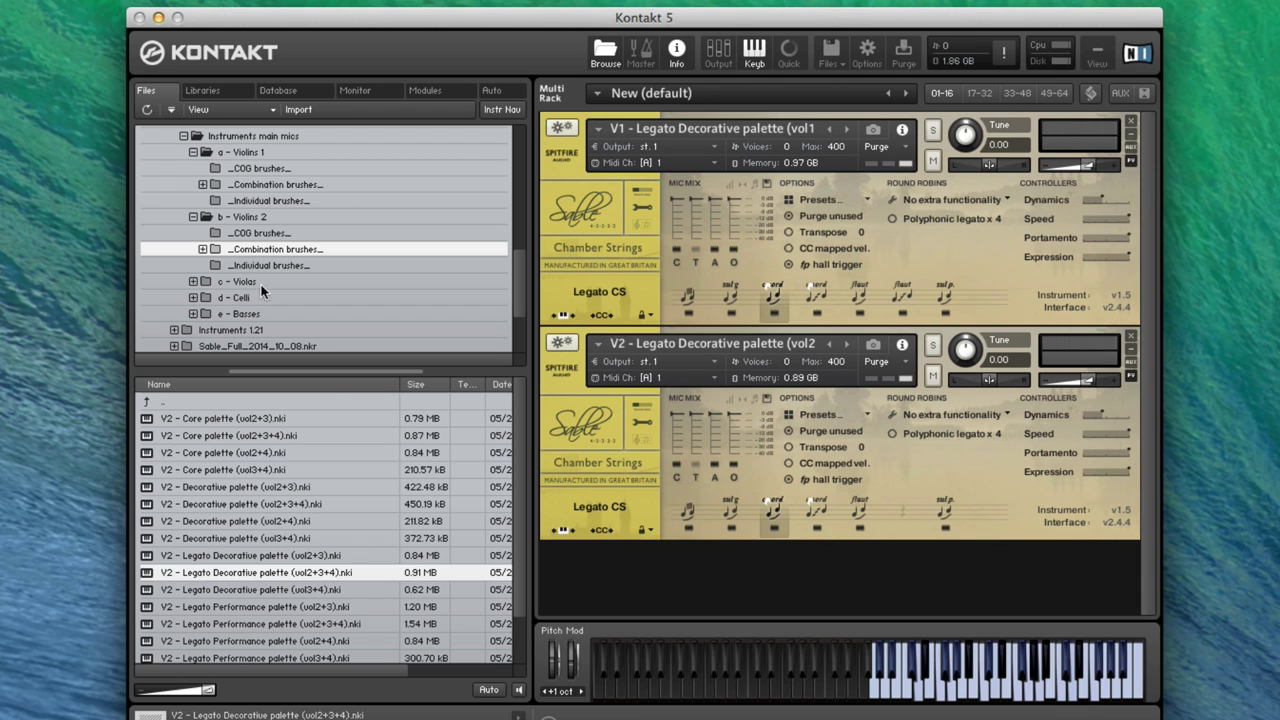
Load a viola patch from the Violas Combination brushes folder into the rack
click(193, 281)
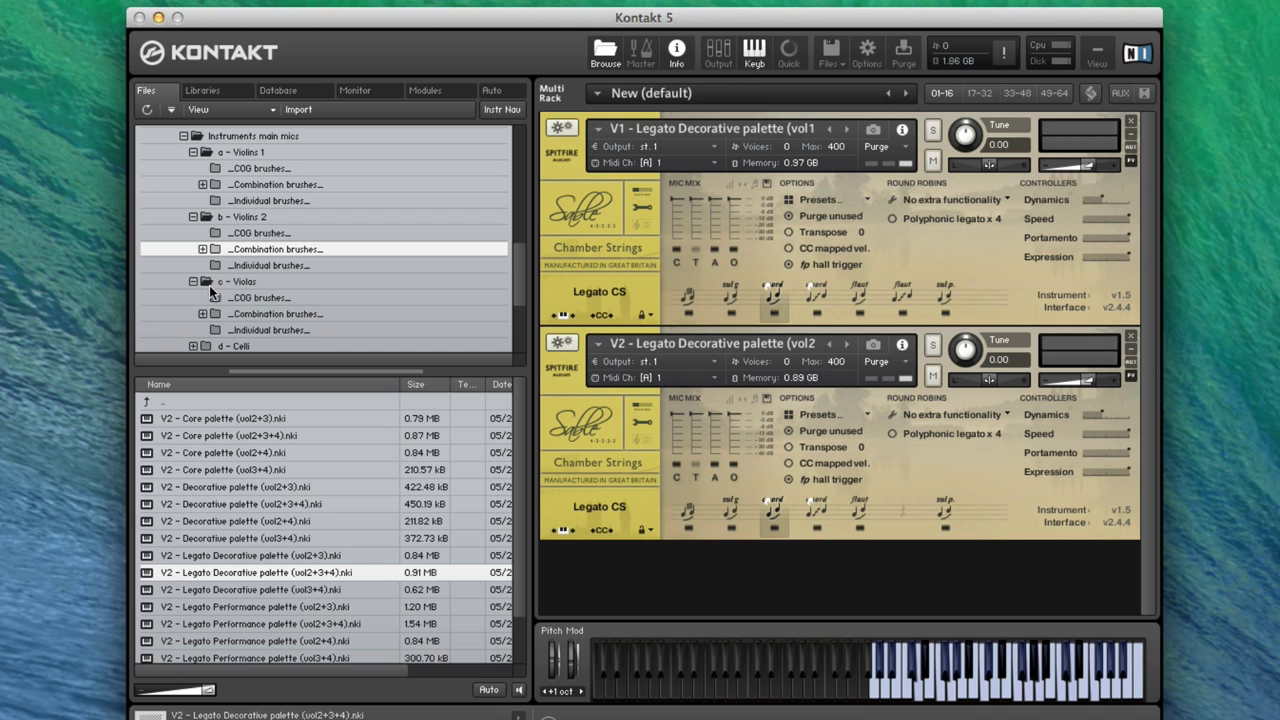
click(297, 315)
scroll(296, 547, down, 3)
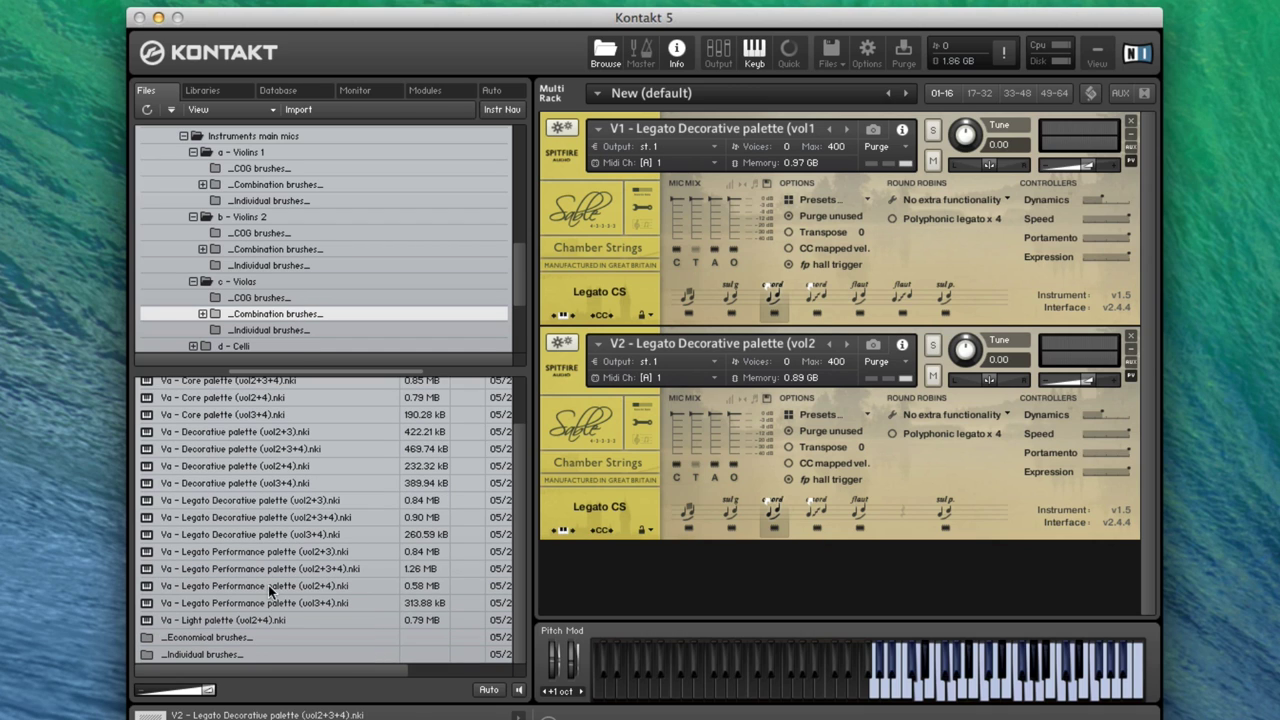
click(268, 570)
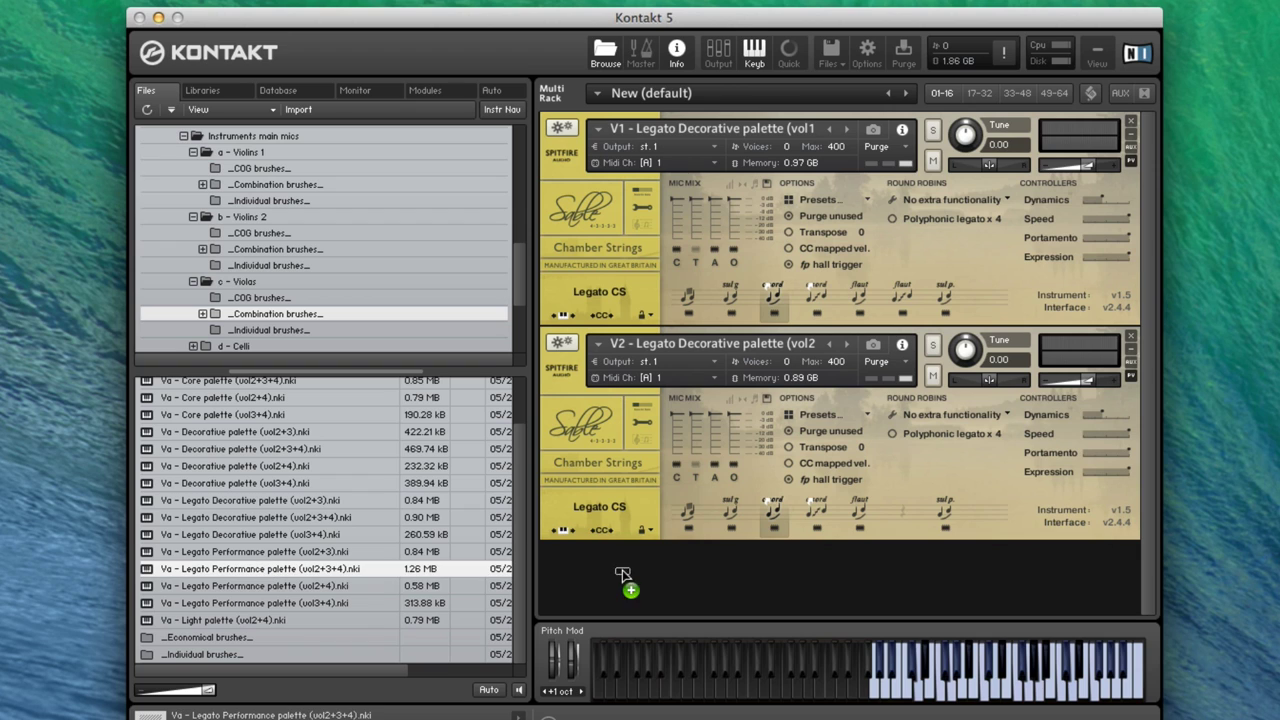
drag(631, 578, 632, 579)
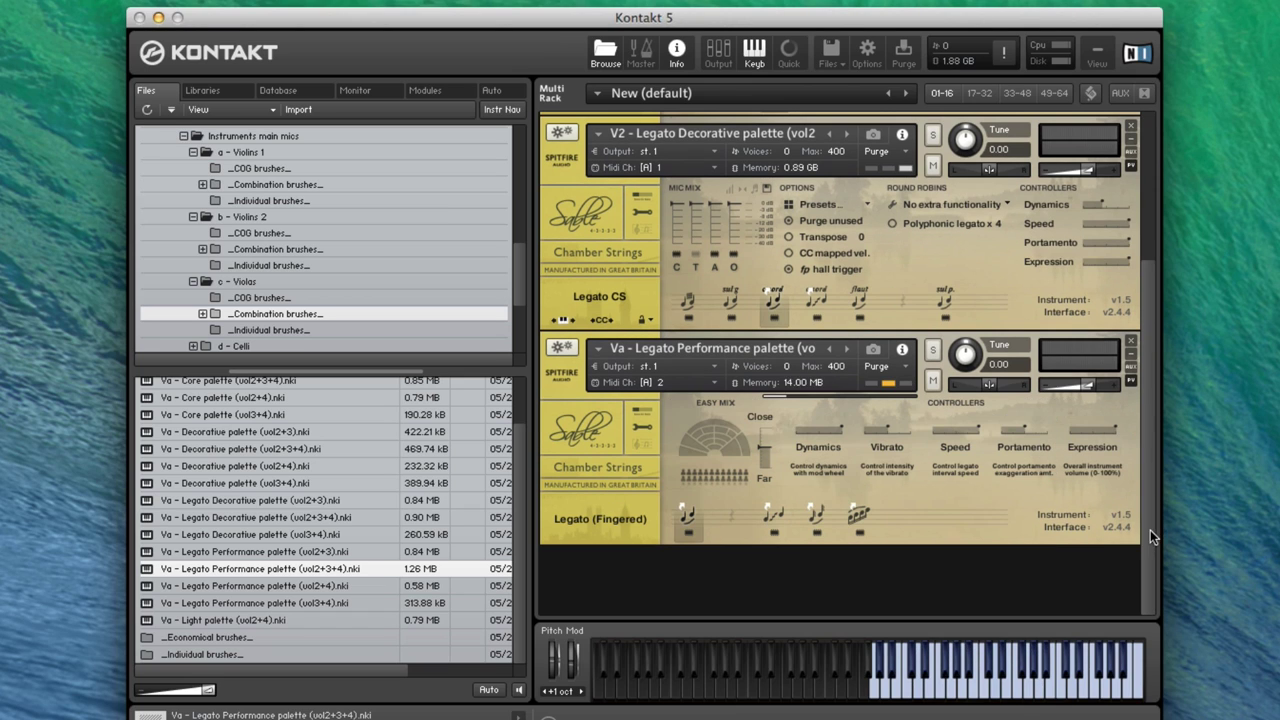
Set the viola to MIDI channel 1 and turn off one of its mic positions
click(698, 382)
mouse_move(760, 410)
click(880, 430)
click(647, 428)
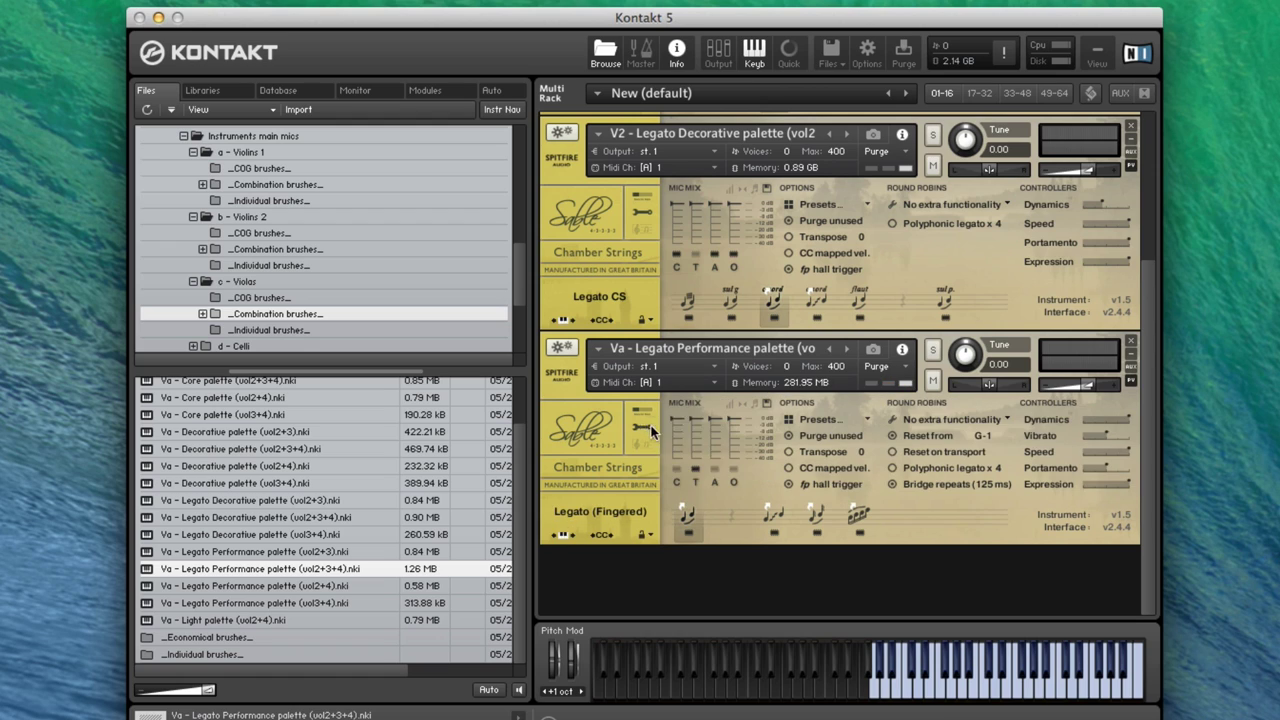
click(695, 468)
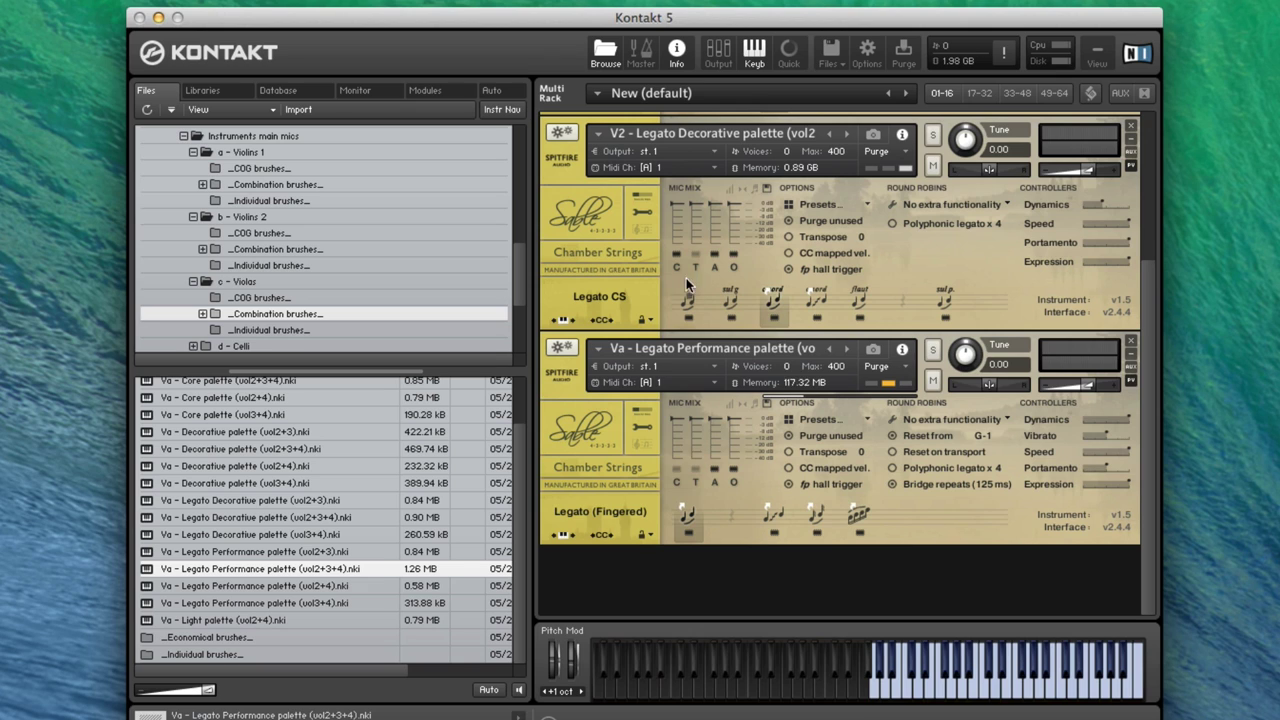
Load 'Va - Legato Decorative palette (vol2+3+4)' into the viola slot
scroll(737, 334, up, 3)
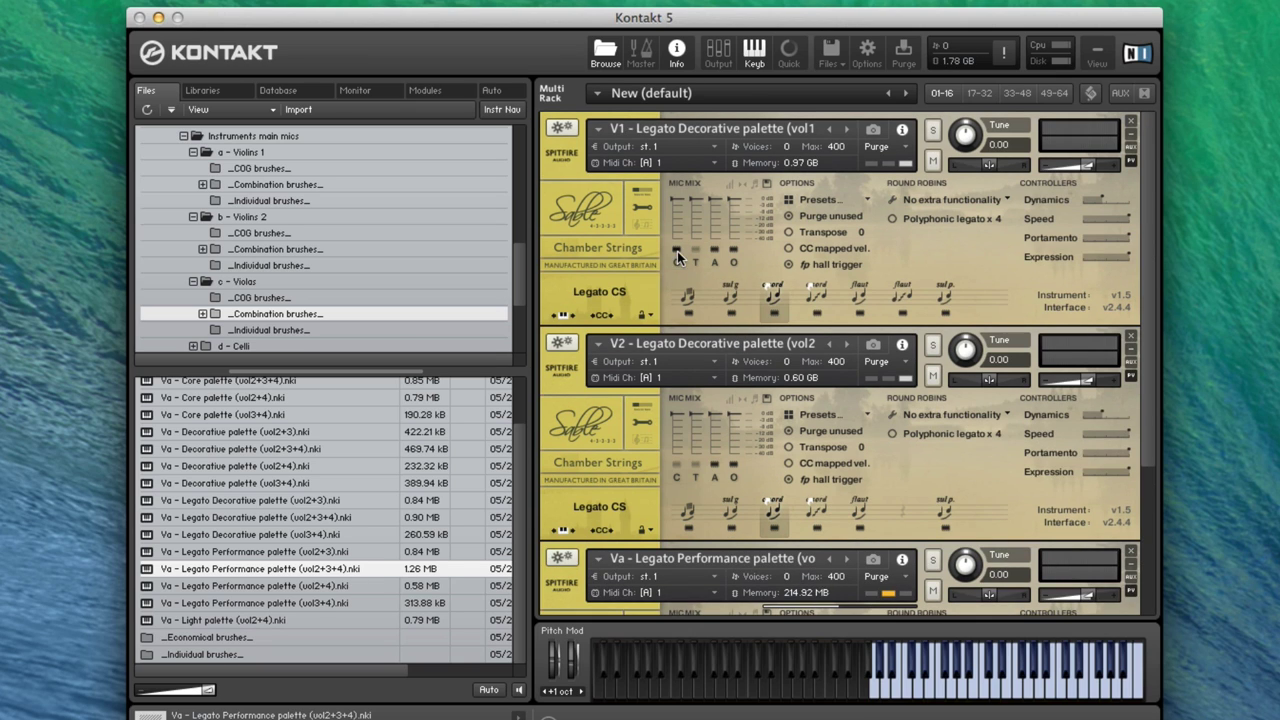
scroll(700, 274, down, 3)
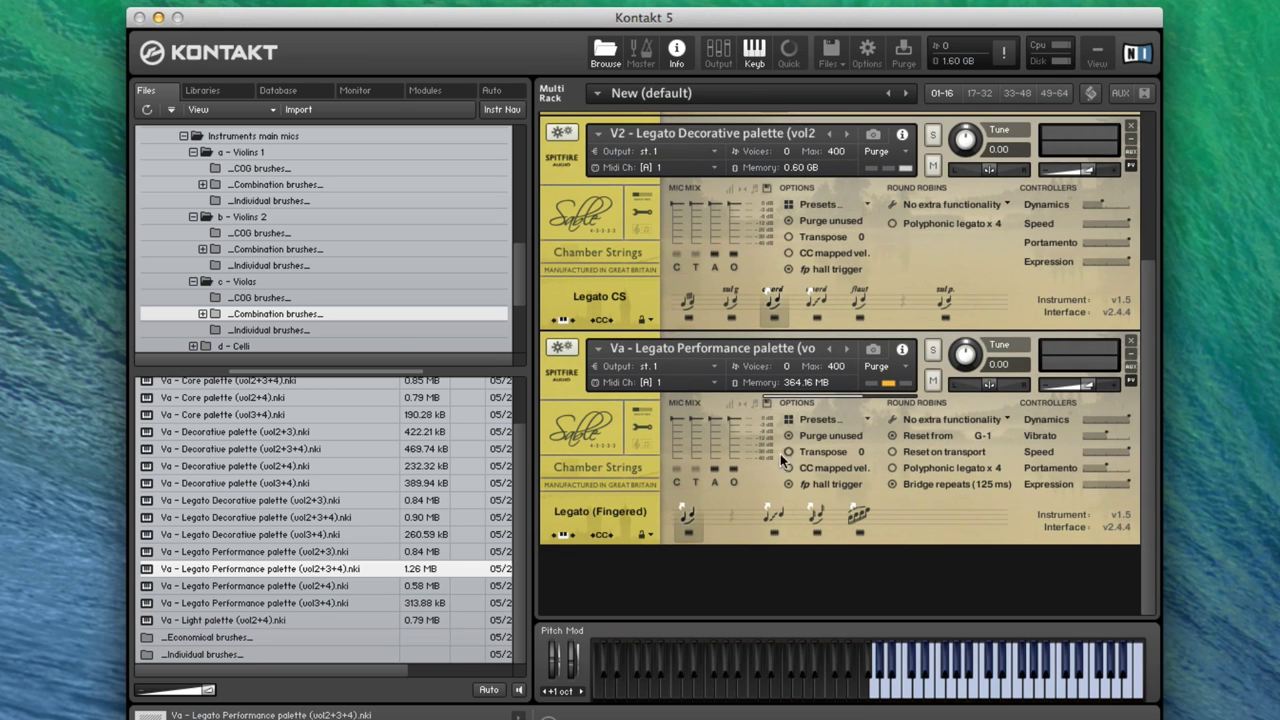
key(Up)
key(Up)
key(Up)
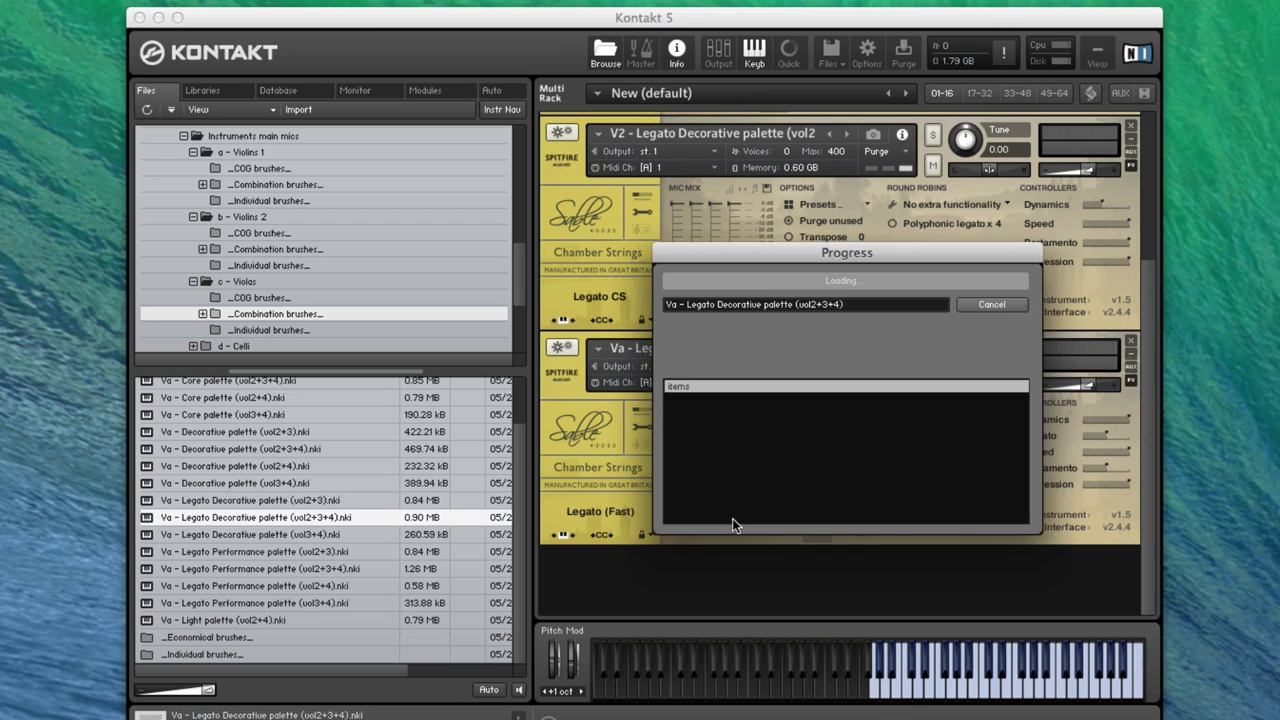
Drop the T mic from the viola's mix and select the c.sord legato
click(648, 430)
click(697, 467)
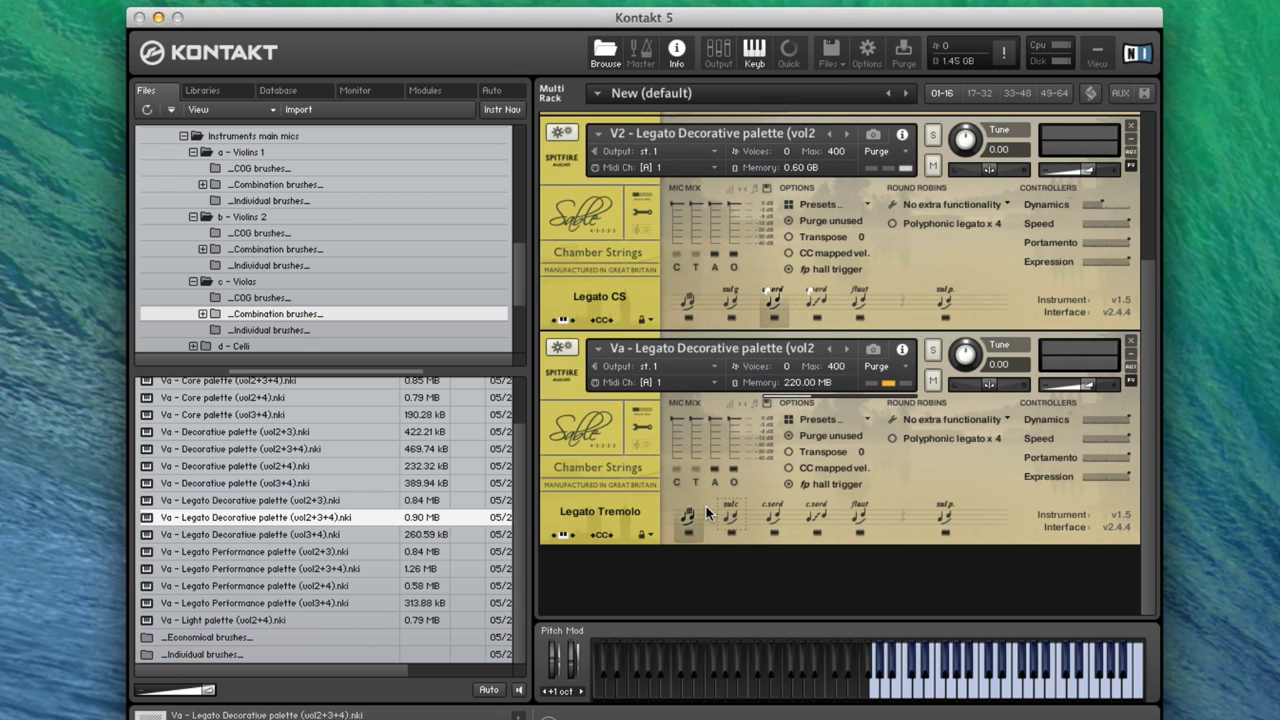
click(768, 515)
click(768, 517)
click(770, 517)
Make the viola's Legato CS trigger by velocity range 20–127
right_click(777, 520)
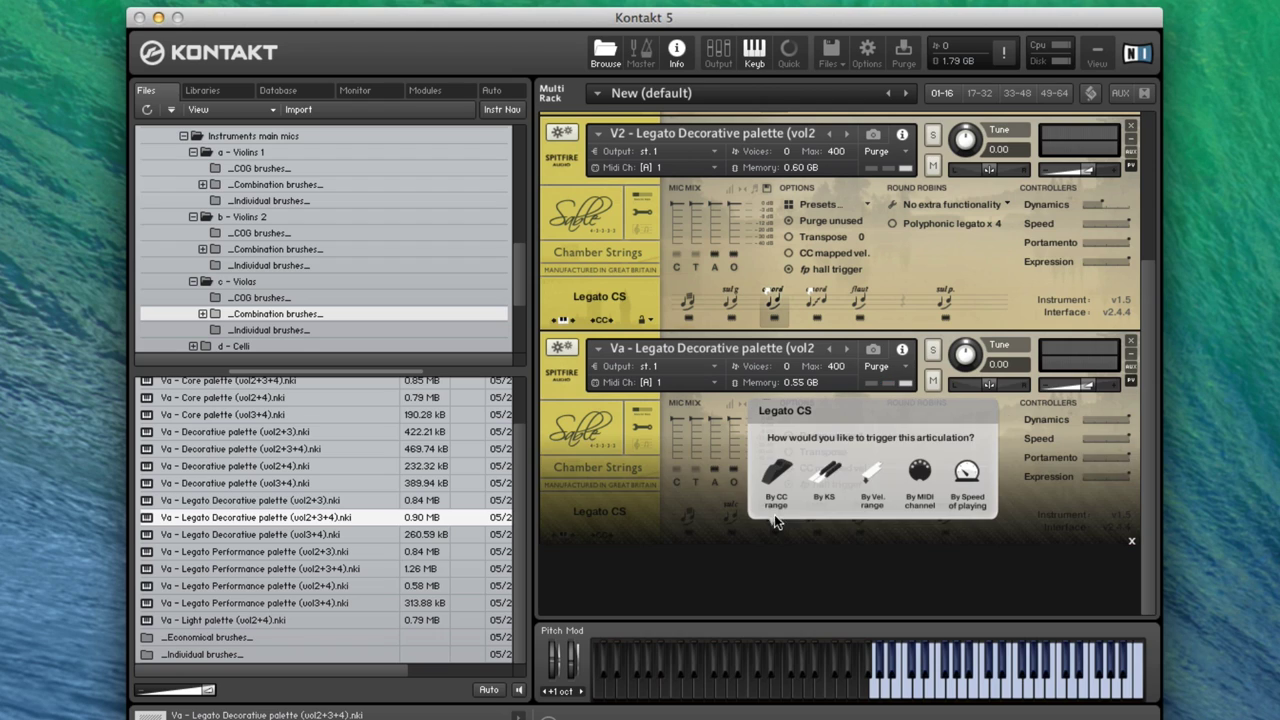
click(868, 476)
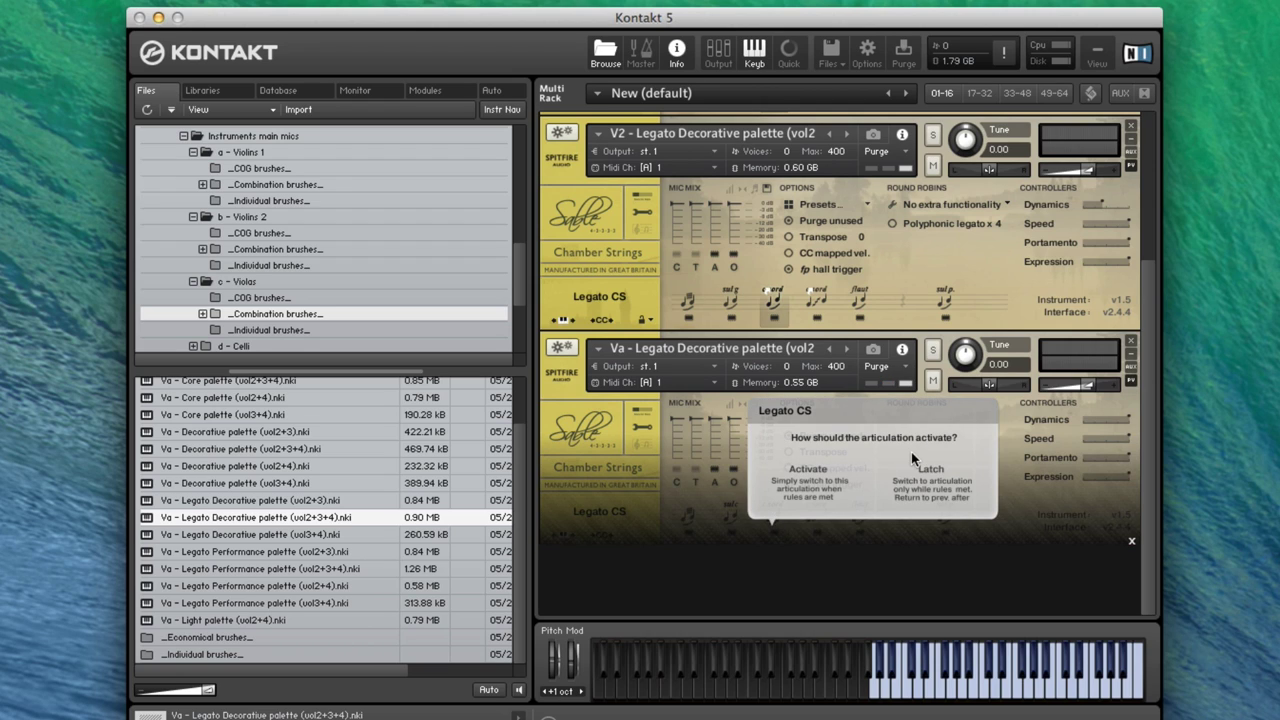
click(808, 470)
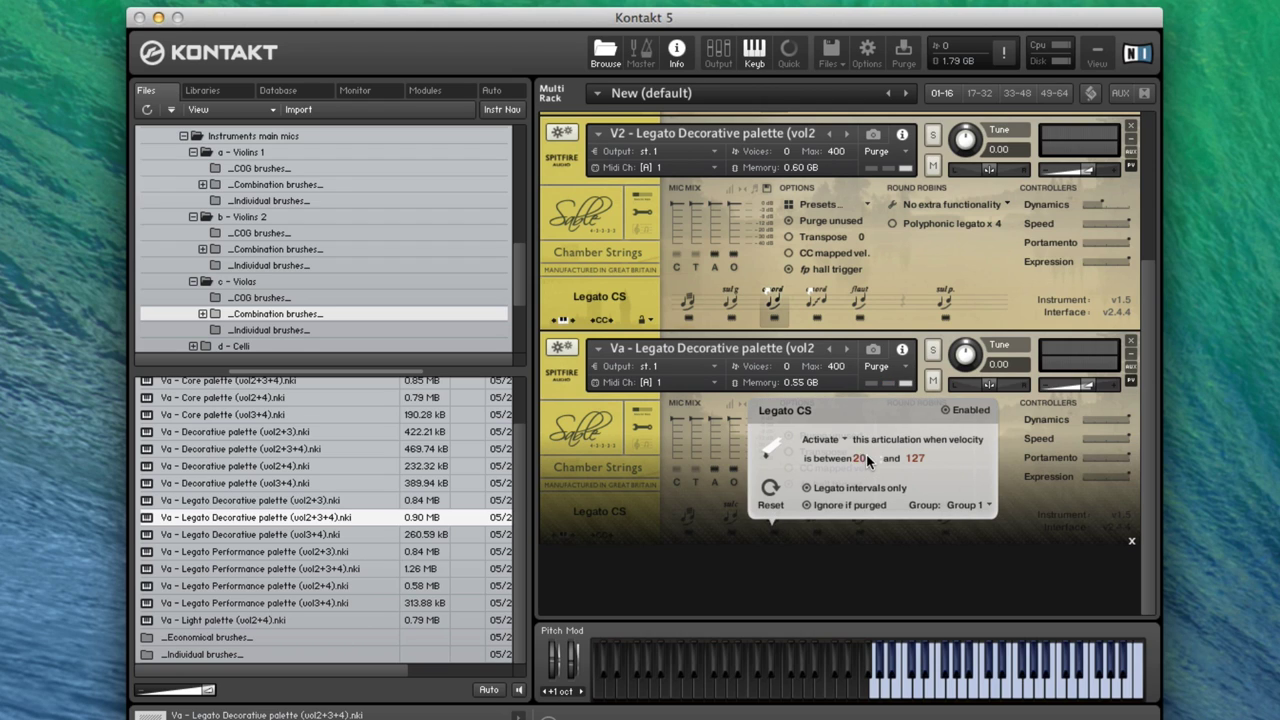
click(1047, 501)
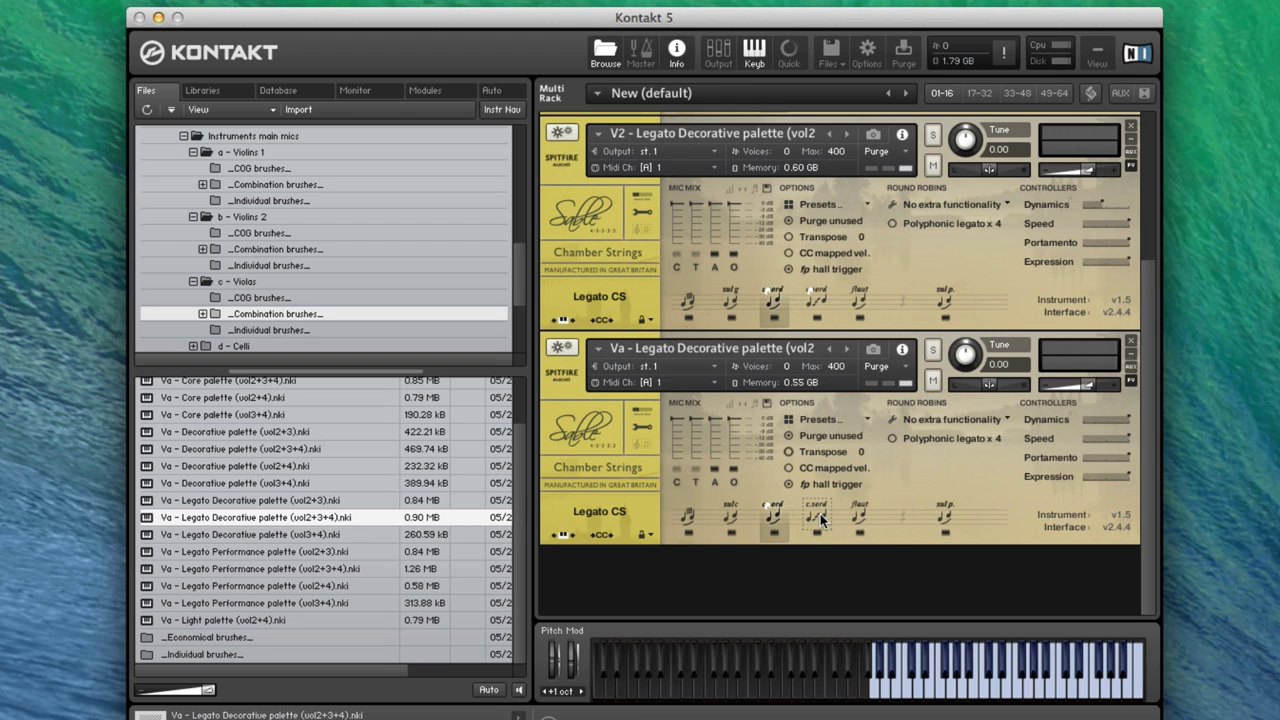
Make the viola's Legato CS (Port) trigger by velocity range 1–19
right_click(820, 518)
click(920, 499)
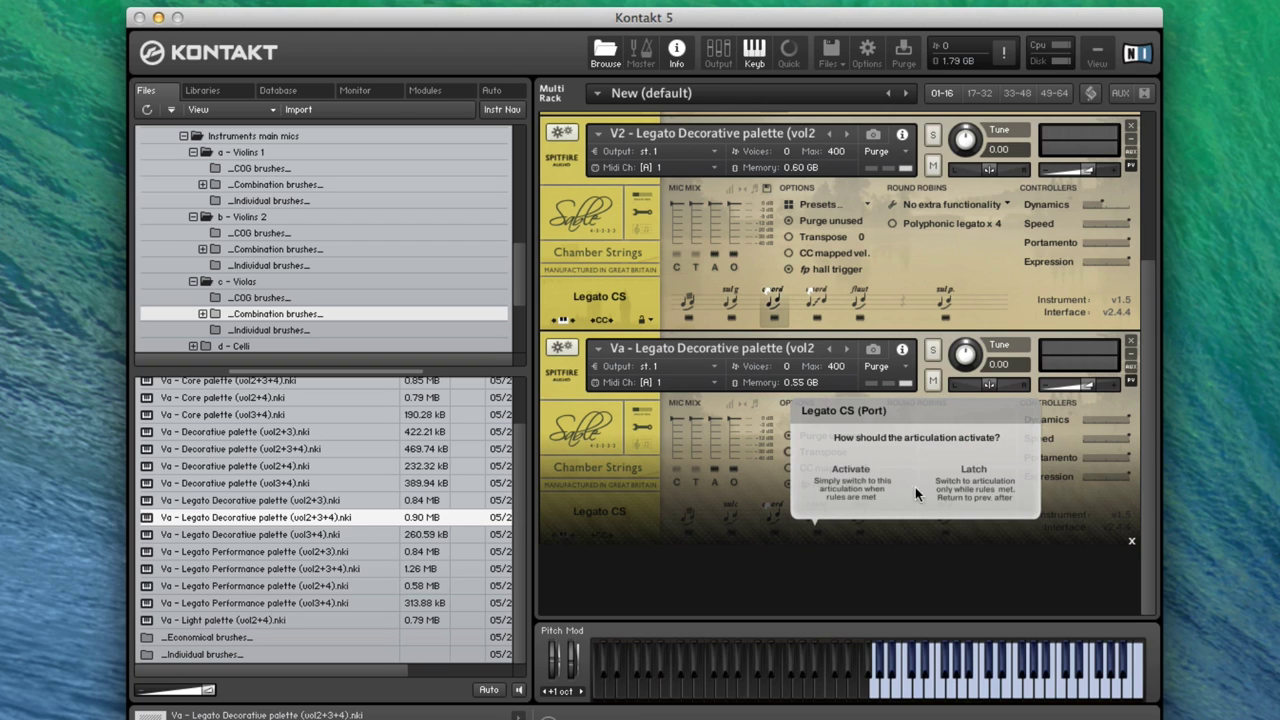
click(856, 476)
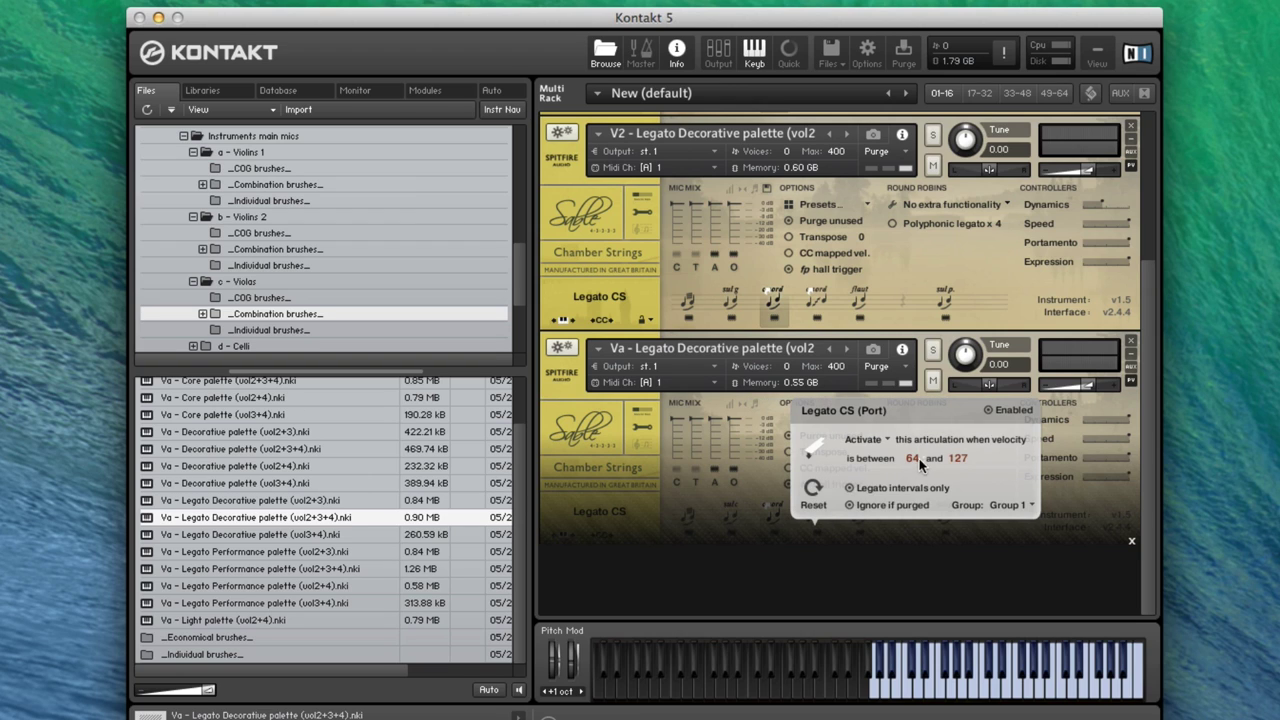
text(1)
click(958, 459)
text(9)
click(1076, 504)
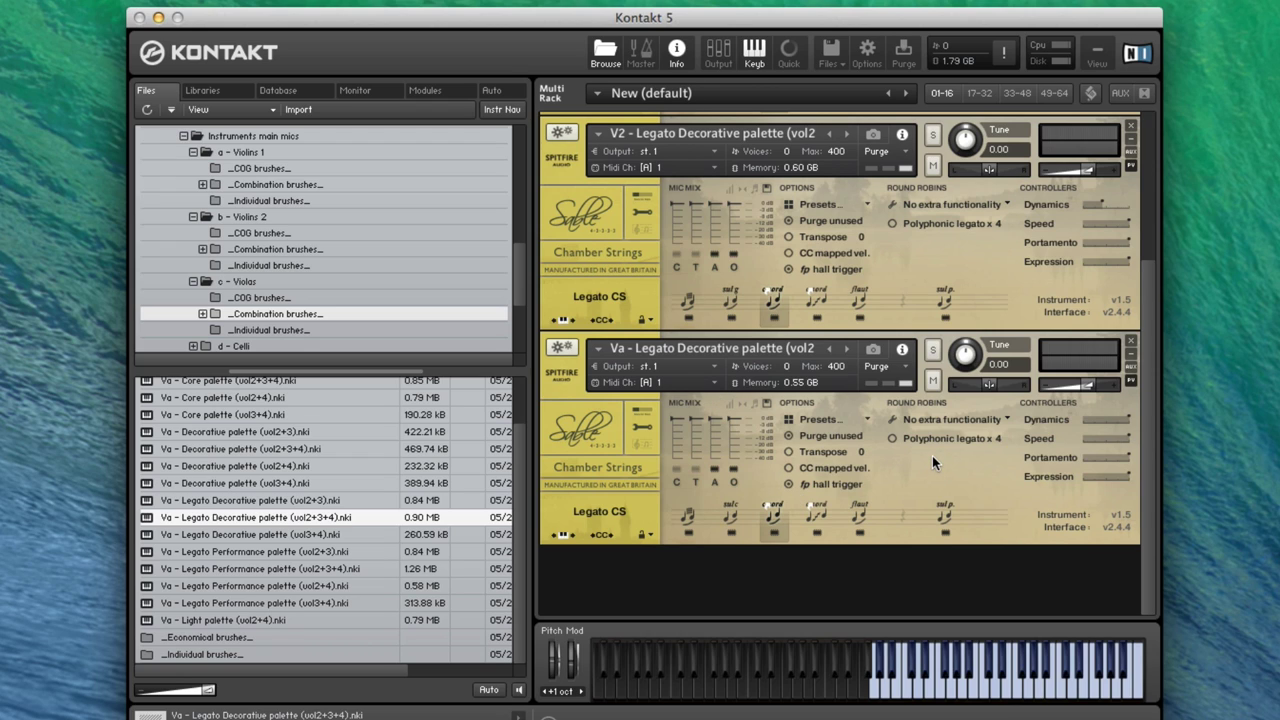
scroll(932, 455, up, 1)
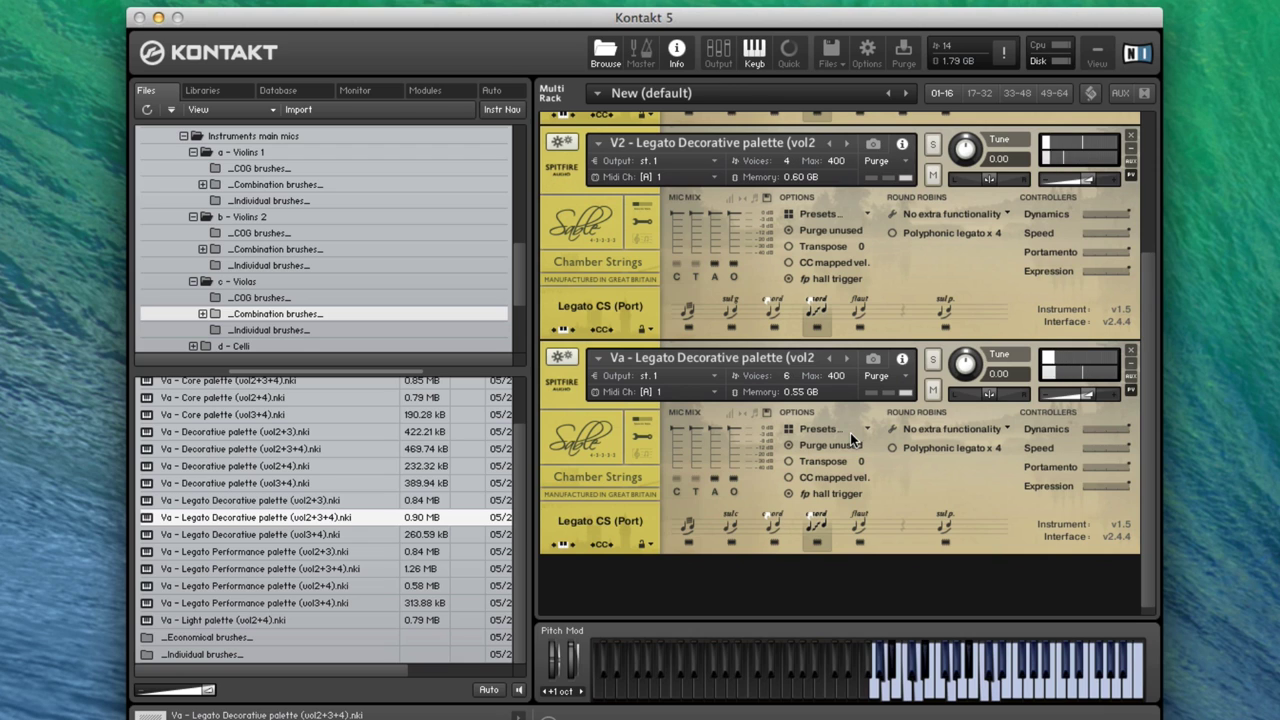
Switch violins 2 and violins 1 to the flaut legato articulation
click(1145, 127)
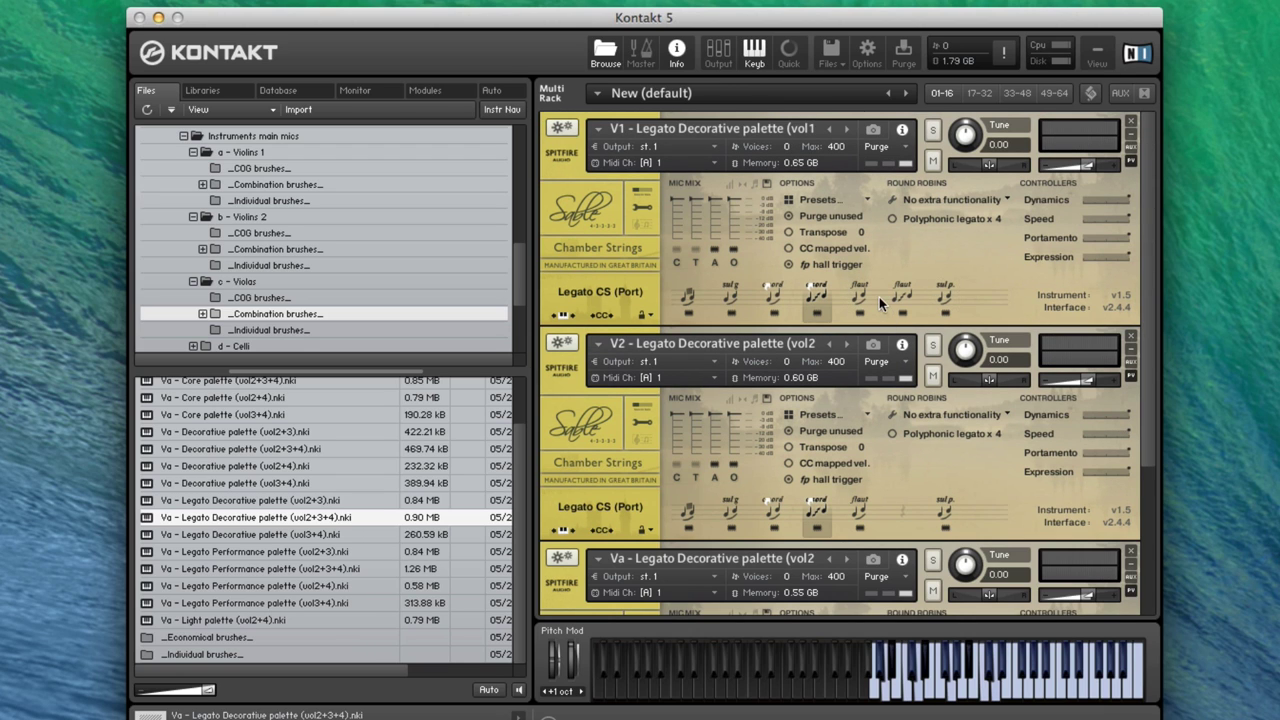
scroll(904, 463, down, 4)
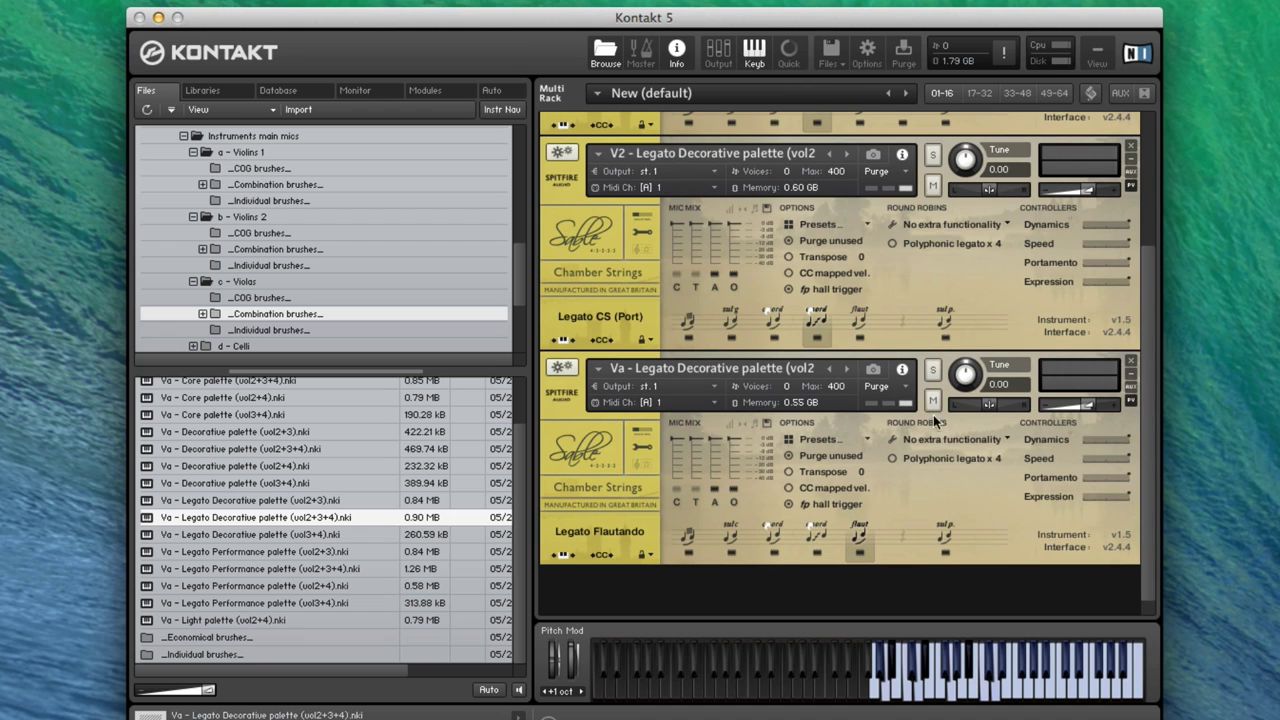
click(859, 318)
scroll(860, 300, up, 4)
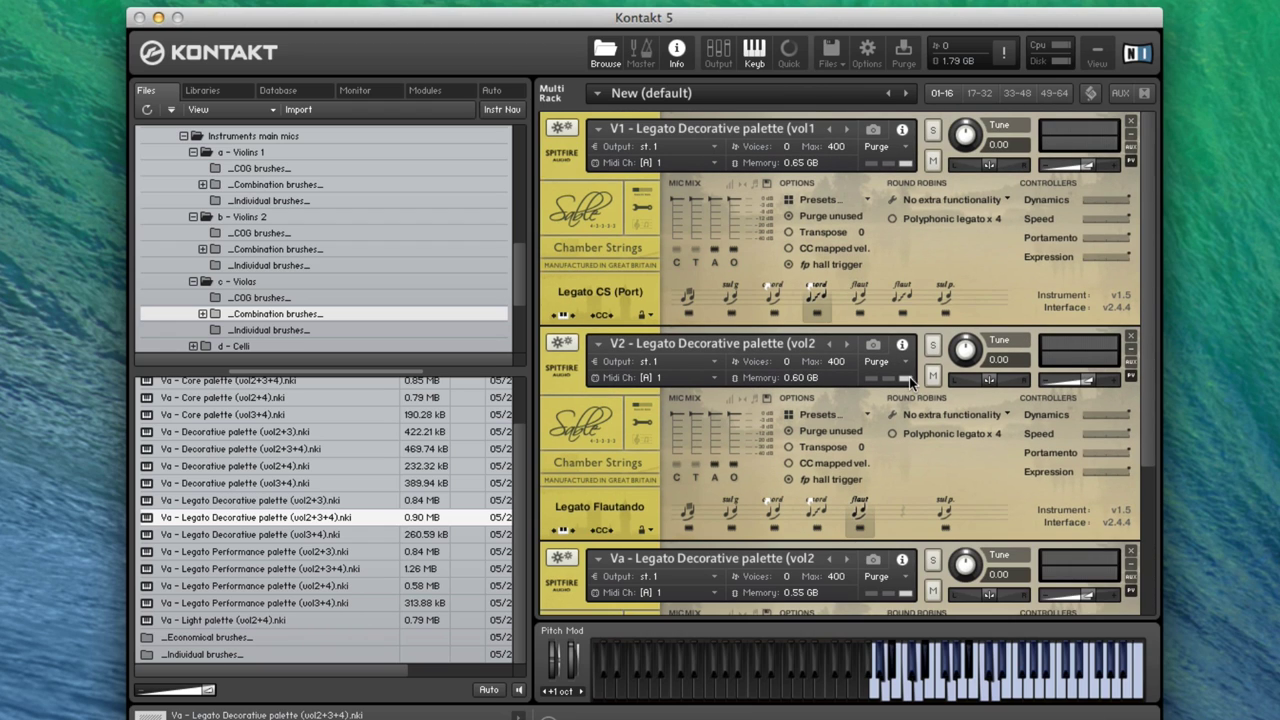
click(859, 290)
Review the con sordino and portamento velocity ranges on V1 and V2
right_click(819, 296)
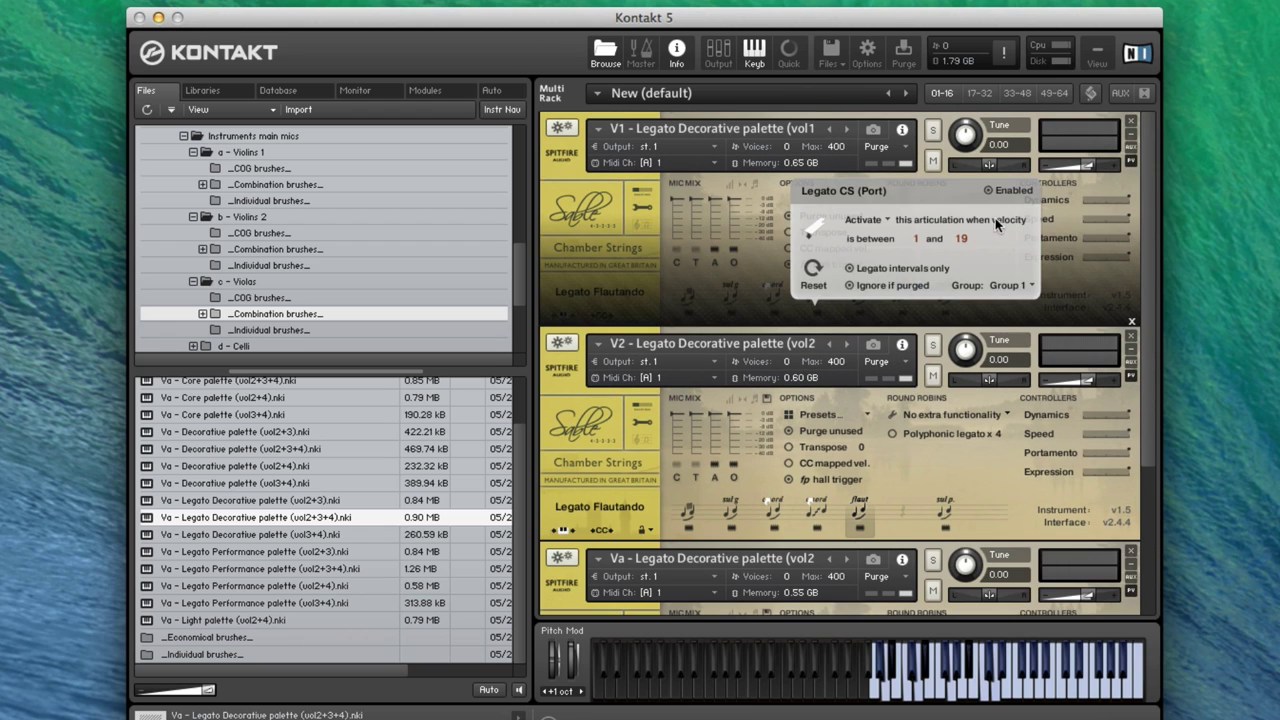
right_click(785, 298)
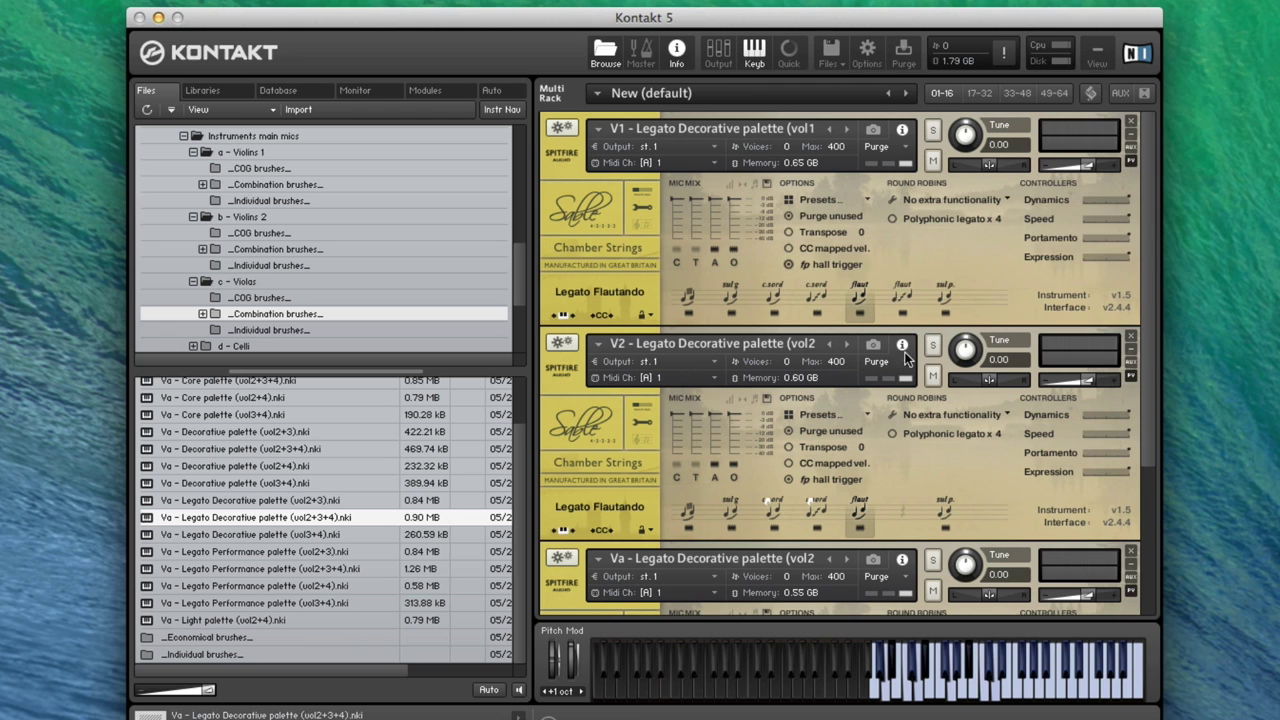
scroll(903, 367, down, 1)
right_click(809, 461)
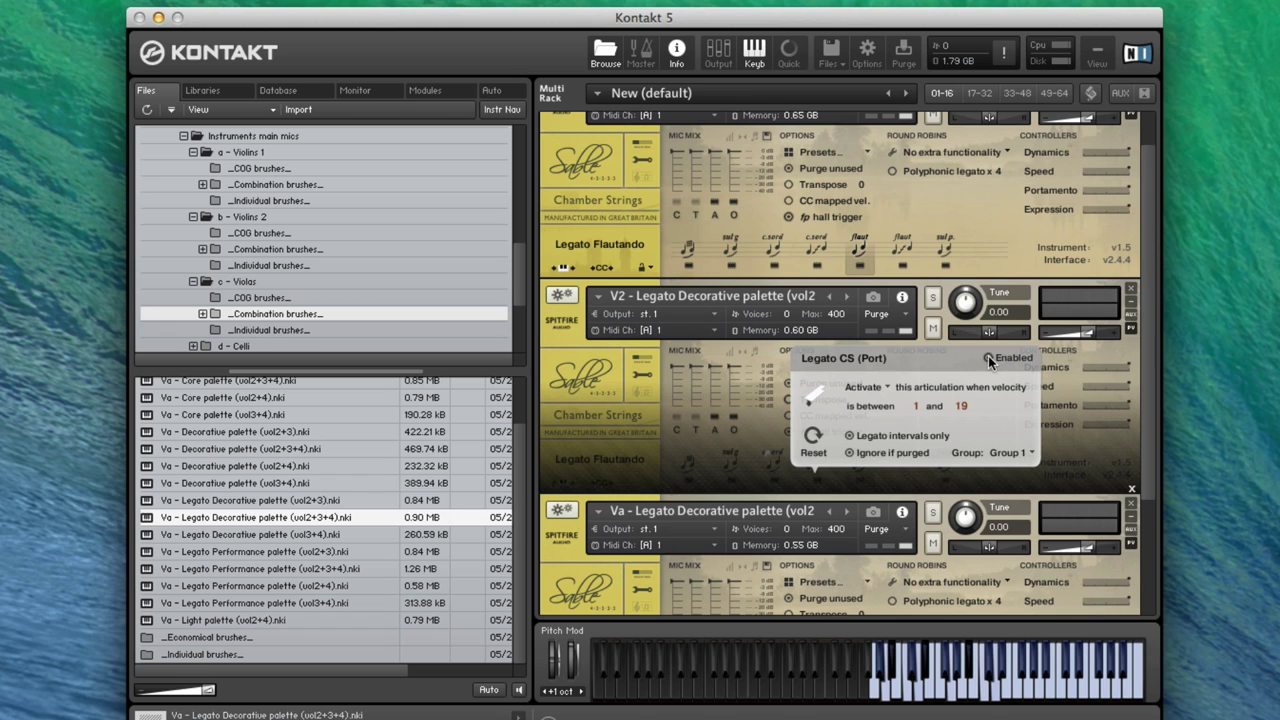
right_click(771, 461)
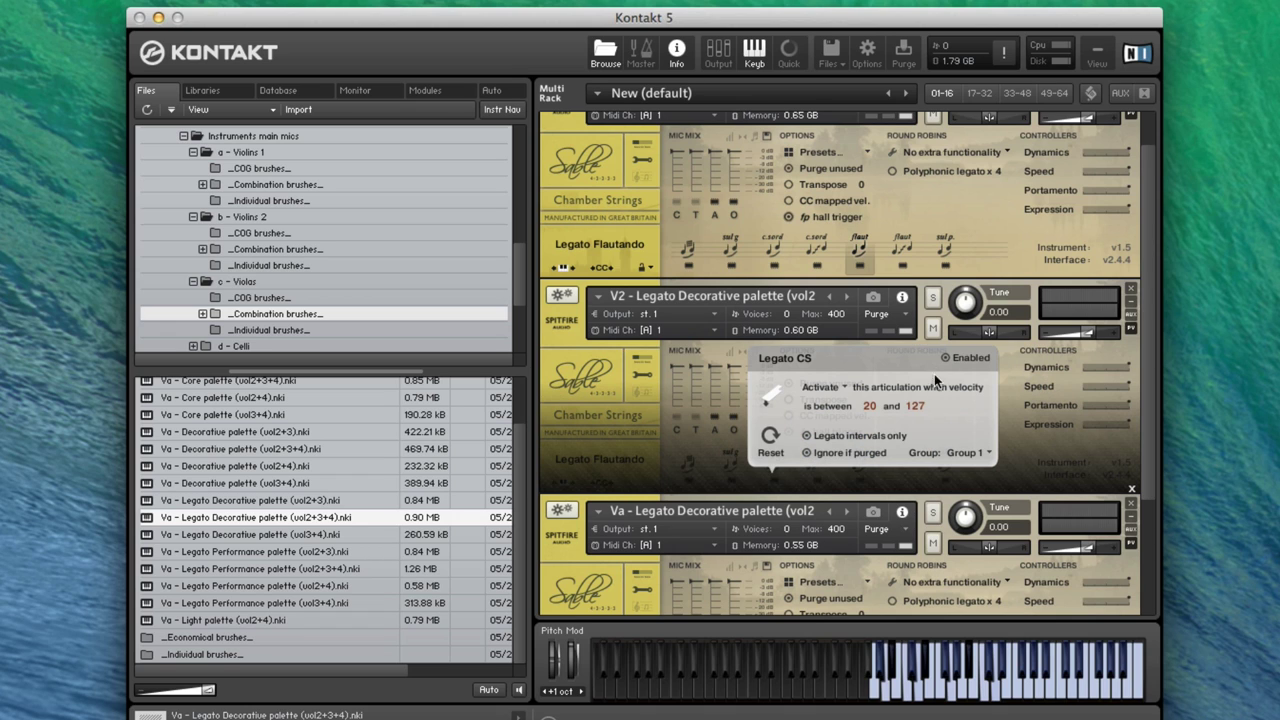
Review the viola's con sordino and portamento legato velocity ranges
scroll(660, 408, down, 3)
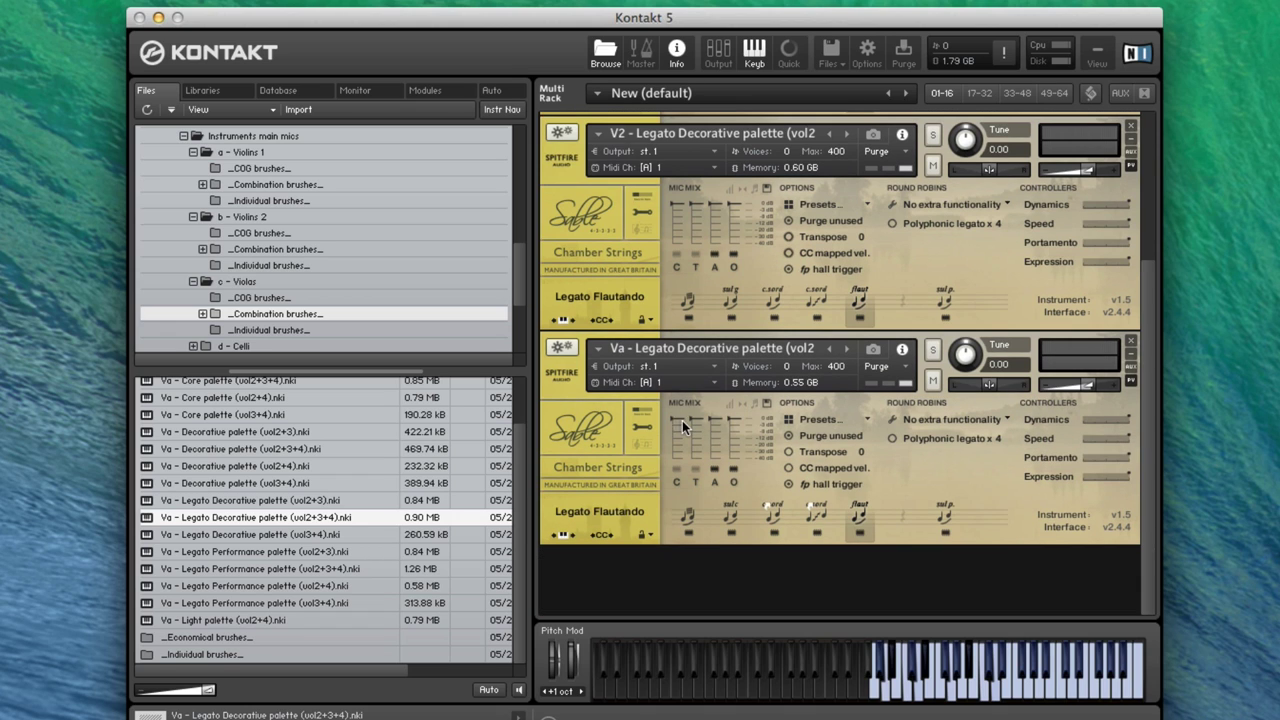
right_click(776, 515)
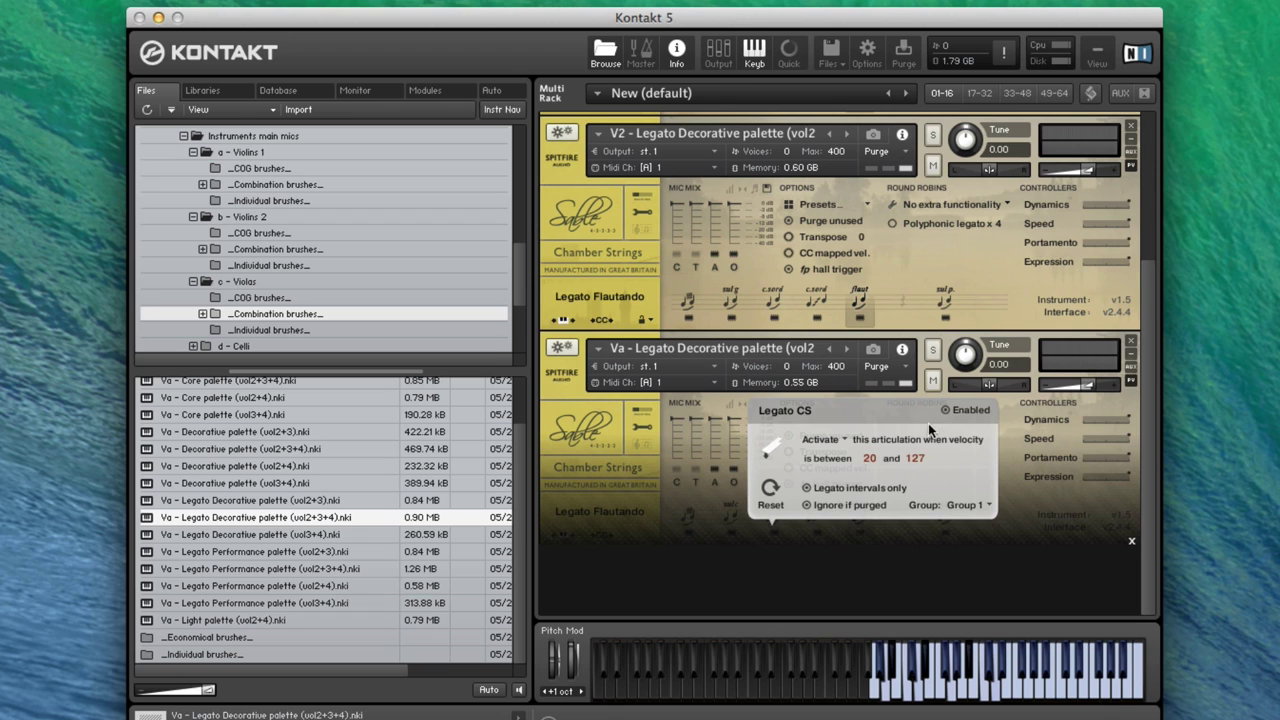
click(776, 520)
right_click(815, 512)
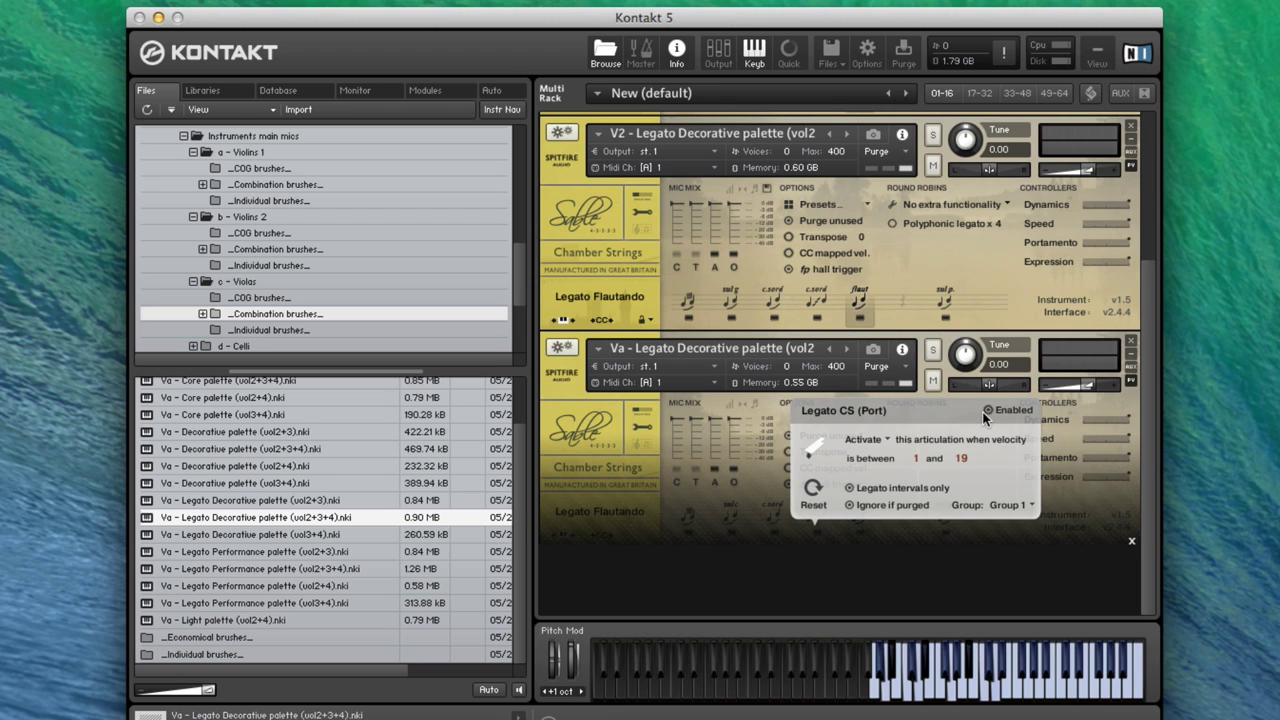
click(744, 484)
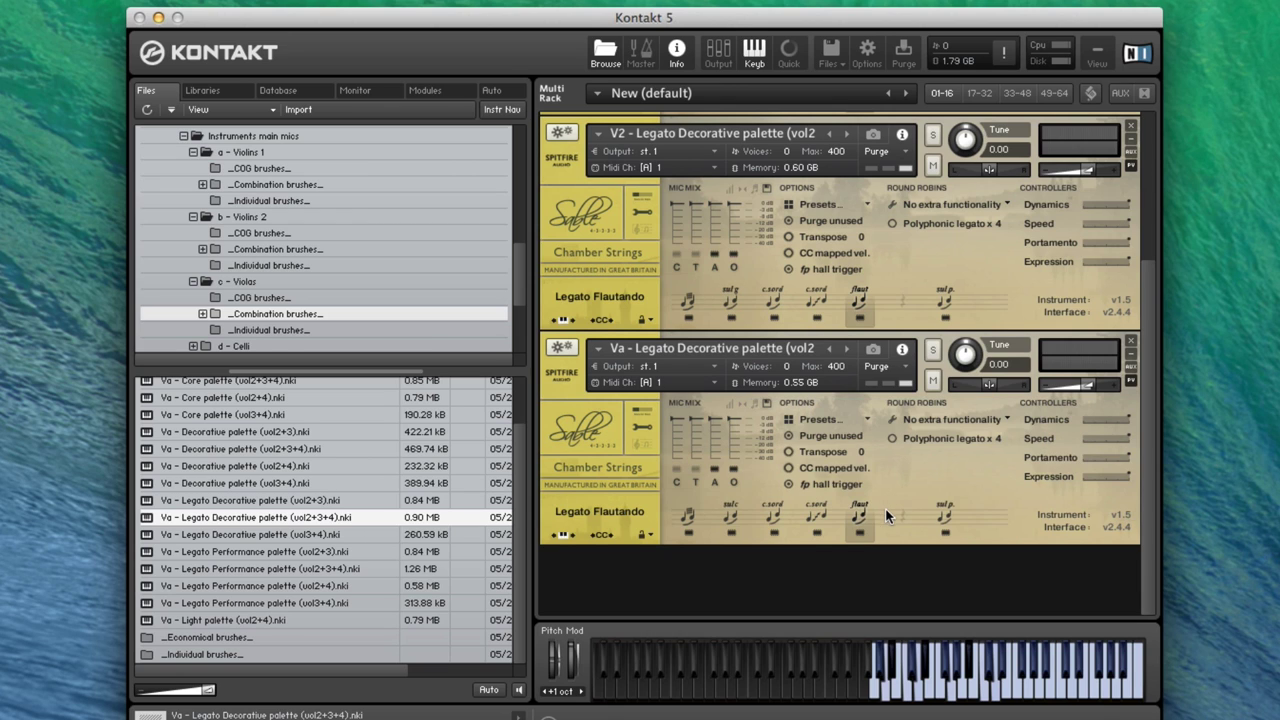
scroll(894, 511, up, 4)
scroll(894, 511, down, 1)
scroll(895, 511, down, 5)
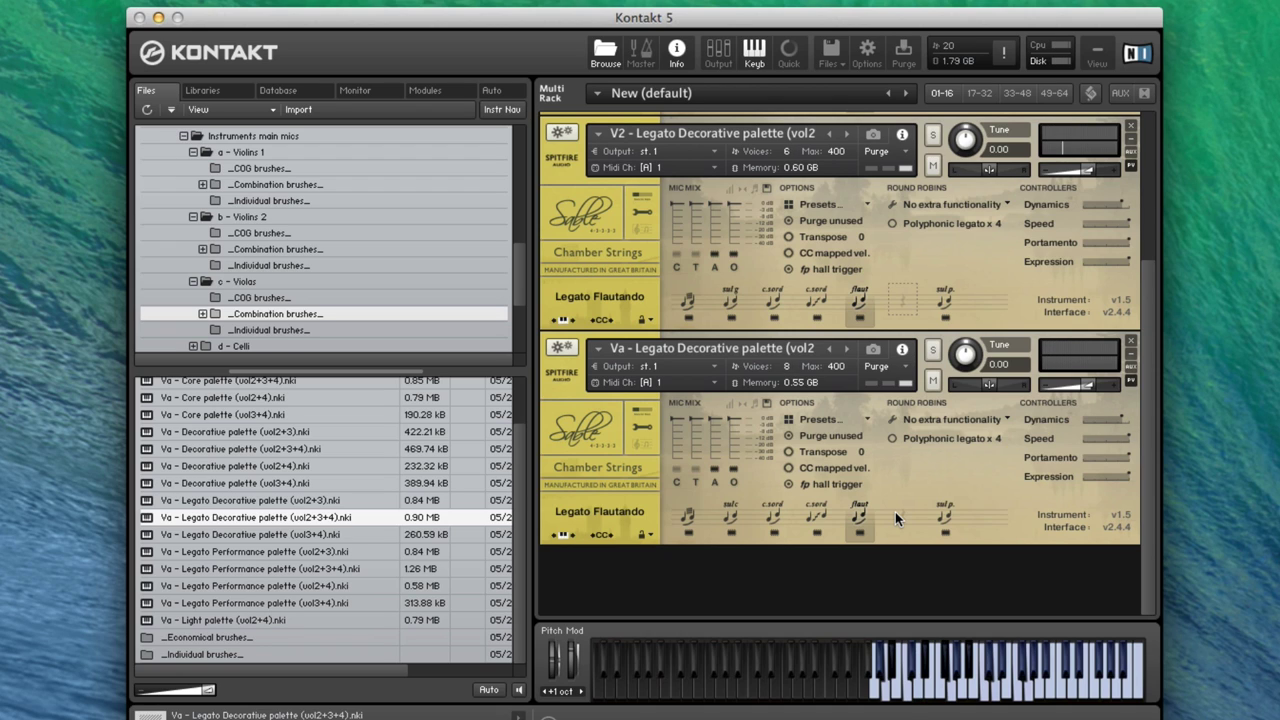
click(1152, 128)
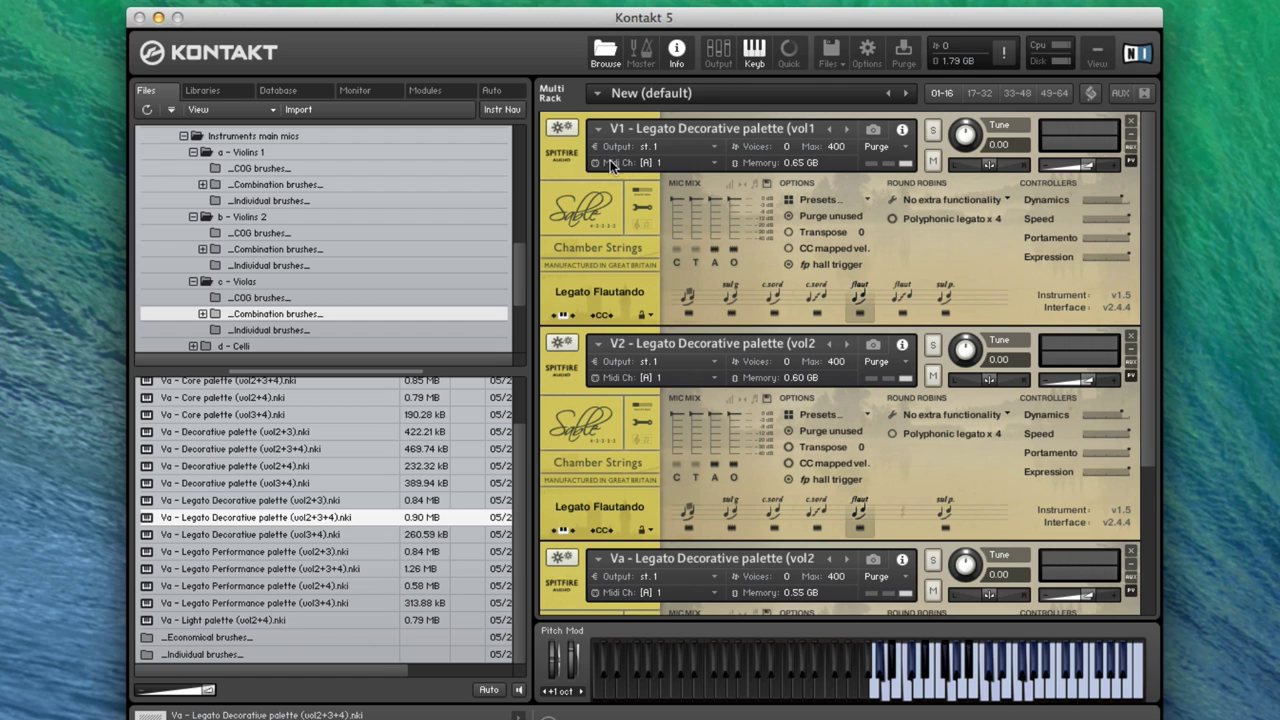
Show V1's Easy Mix page with its Close–Far perspective controls
click(643, 190)
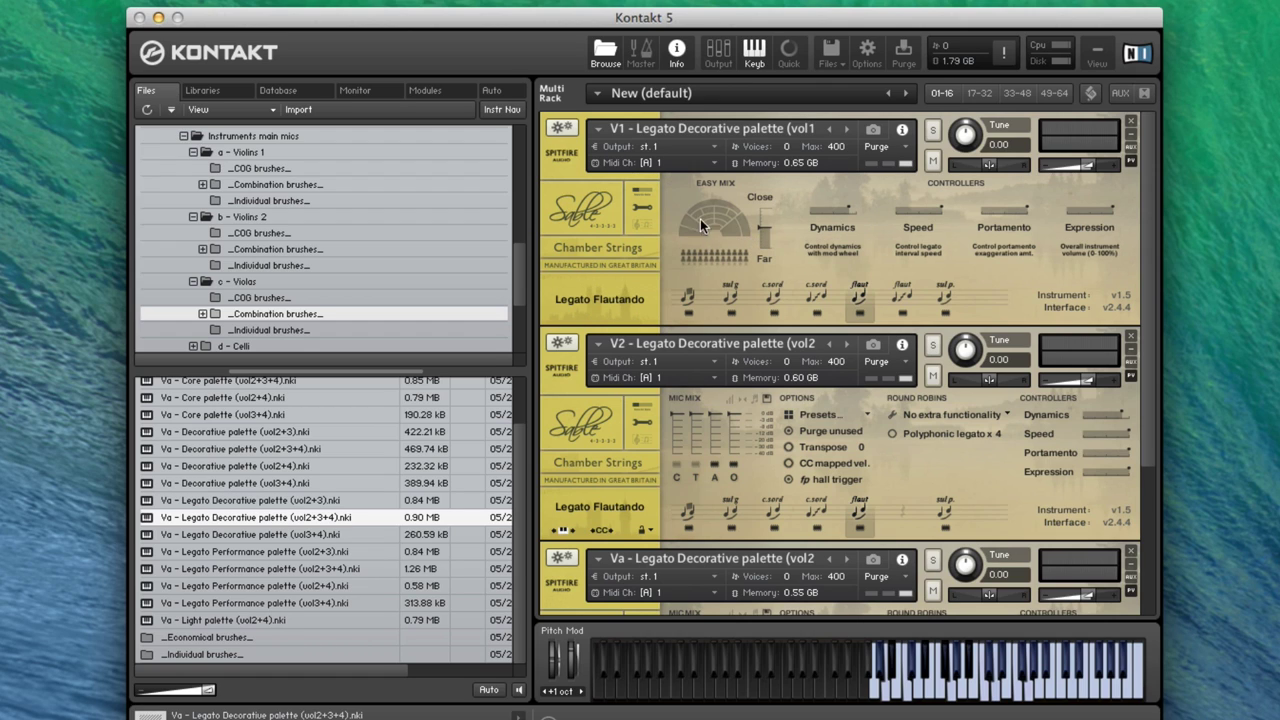